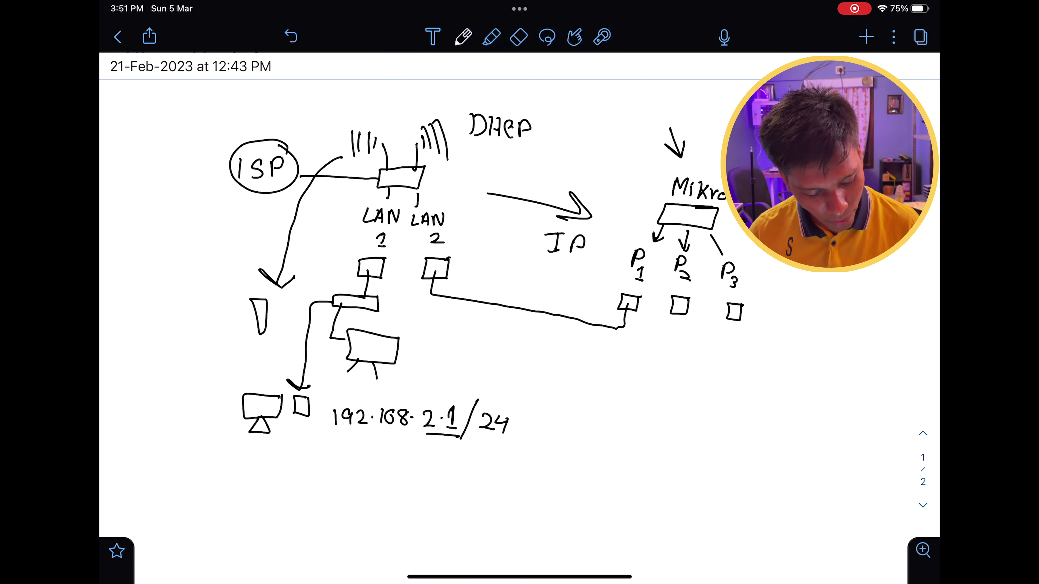
Handwrite the host range 192.168.2.2 - 192.168.2.254 below the gateway address.
{"action": "left_click_drag", "start_coordinate": [332, 462], "coordinate": [333, 477]}
{"action": "left_click_drag", "start_coordinate": [347, 463], "coordinate": [343, 479]}
{"action": "mouse_move", "coordinate": [353, 467]}
{"action": "left_mouse_down"}
{"action": "mouse_move", "coordinate": [367, 479]}
{"action": "mouse_move", "coordinate": [407, 464]}
{"action": "mouse_move", "coordinate": [445, 479]}
{"action": "mouse_move", "coordinate": [501, 470]}
{"action": "mouse_move", "coordinate": [500, 483]}
{"action": "left_mouse_up"}
{"action": "left_click", "coordinate": [370, 475]}
{"action": "left_click", "coordinate": [420, 473]}
{"action": "left_click", "coordinate": [447, 473]}
{"action": "mouse_move", "coordinate": [518, 471]}
{"action": "left_mouse_down"}
{"action": "mouse_move", "coordinate": [511, 485]}
{"action": "mouse_move", "coordinate": [563, 486]}
{"action": "left_mouse_up"}
{"action": "left_click", "coordinate": [543, 478]}
{"action": "mouse_move", "coordinate": [578, 468]}
{"action": "left_mouse_down"}
{"action": "mouse_move", "coordinate": [612, 491]}
{"action": "mouse_move", "coordinate": [641, 480]}
{"action": "mouse_move", "coordinate": [643, 493]}
{"action": "left_mouse_up"}
{"action": "left_click", "coordinate": [591, 477]}
{"action": "left_click", "coordinate": [618, 489]}
{"action": "mouse_move", "coordinate": [643, 479]}
{"action": "left_mouse_down"}
{"action": "mouse_move", "coordinate": [655, 486]}
{"action": "mouse_move", "coordinate": [641, 493]}
{"action": "left_mouse_up"}
{"action": "left_click_drag", "start_coordinate": [665, 477], "coordinate": [669, 489]}
{"action": "left_click_drag", "start_coordinate": [672, 480], "coordinate": [670, 496]}
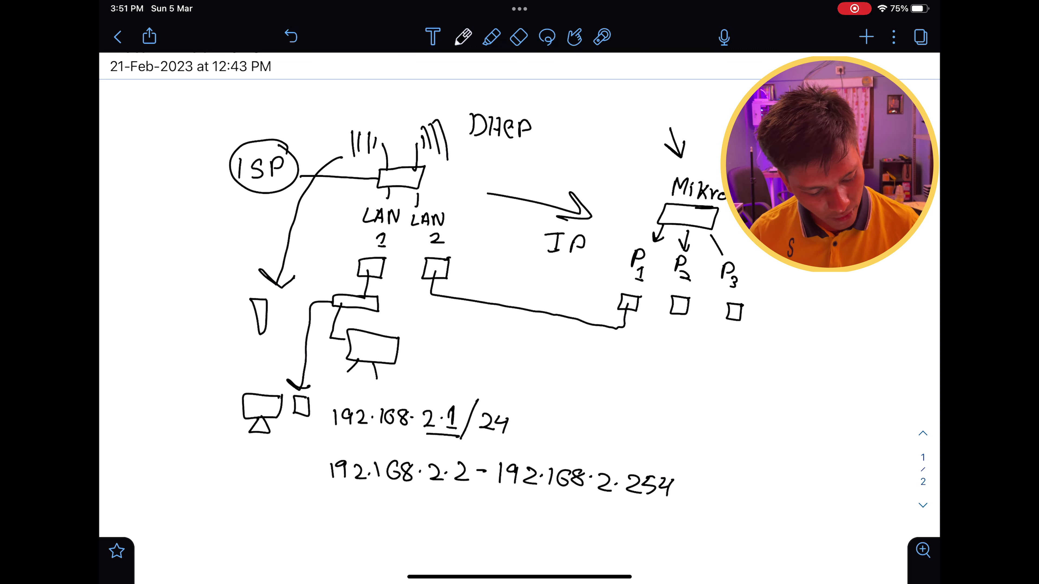
Start writing the network address 192.168.2.0 at the left.
{"action": "left_click_drag", "start_coordinate": [155, 464], "coordinate": [156, 482]}
{"action": "mouse_move", "coordinate": [171, 468]}
{"action": "left_mouse_down"}
{"action": "mouse_move", "coordinate": [167, 480]}
{"action": "mouse_move", "coordinate": [196, 479]}
{"action": "left_mouse_up"}
{"action": "left_click", "coordinate": [187, 474]}
{"action": "left_click_drag", "start_coordinate": [212, 461], "coordinate": [205, 469]}
{"action": "mouse_move", "coordinate": [227, 462]}
{"action": "left_mouse_down"}
{"action": "mouse_move", "coordinate": [221, 469]}
{"action": "mouse_move", "coordinate": [225, 461]}
{"action": "mouse_move", "coordinate": [251, 475]}
{"action": "mouse_move", "coordinate": [274, 461]}
{"action": "left_mouse_up"}
{"action": "left_click", "coordinate": [231, 466]}
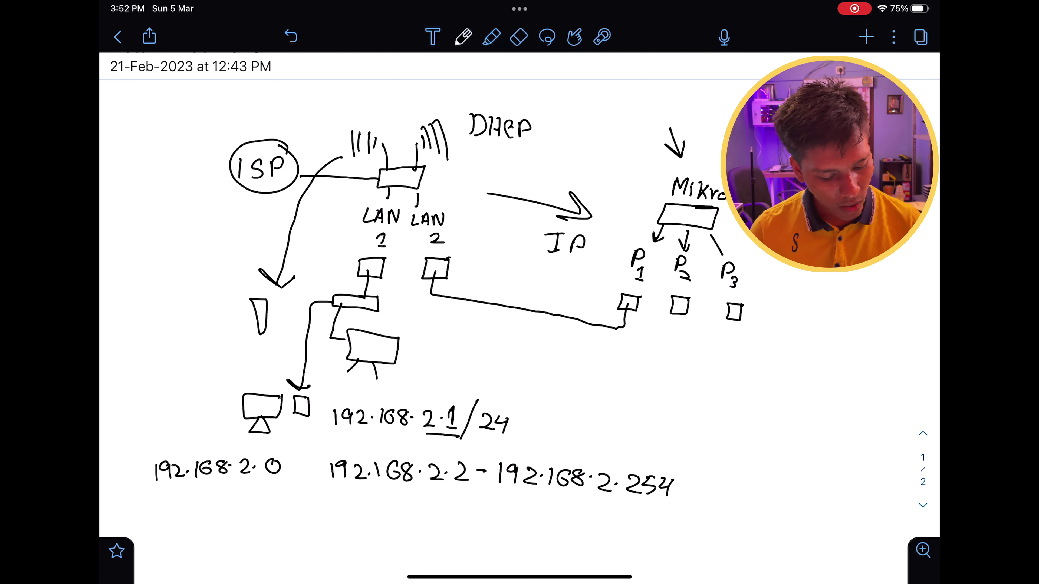
Underline the network address 192.168.2.0, undoing a stray 255 and underline.
{"action": "left_click_drag", "start_coordinate": [289, 486], "coordinate": [150, 493]}
{"action": "left_click_drag", "start_coordinate": [691, 511], "coordinate": [510, 498]}
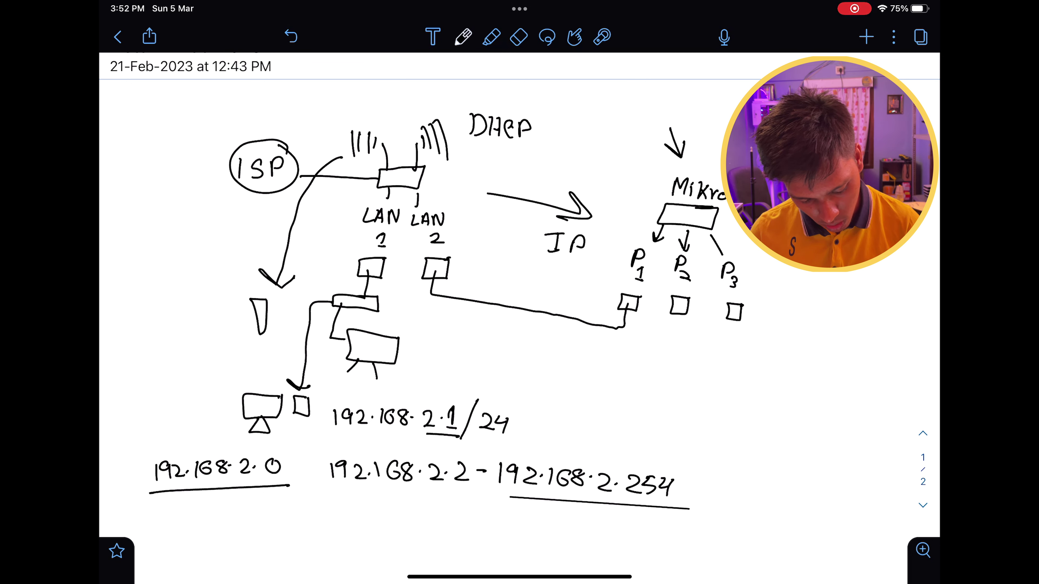
{"action": "mouse_move", "coordinate": [732, 487]}
{"action": "left_mouse_down"}
{"action": "mouse_move", "coordinate": [747, 488]}
{"action": "mouse_move", "coordinate": [750, 501]}
{"action": "left_mouse_up"}
{"action": "mouse_move", "coordinate": [756, 487]}
{"action": "left_mouse_down"}
{"action": "mouse_move", "coordinate": [757, 500]}
{"action": "mouse_move", "coordinate": [768, 486]}
{"action": "left_mouse_up"}
{"action": "left_click_drag", "start_coordinate": [773, 487], "coordinate": [776, 504]}
{"action": "left_click_drag", "start_coordinate": [777, 487], "coordinate": [787, 484]}
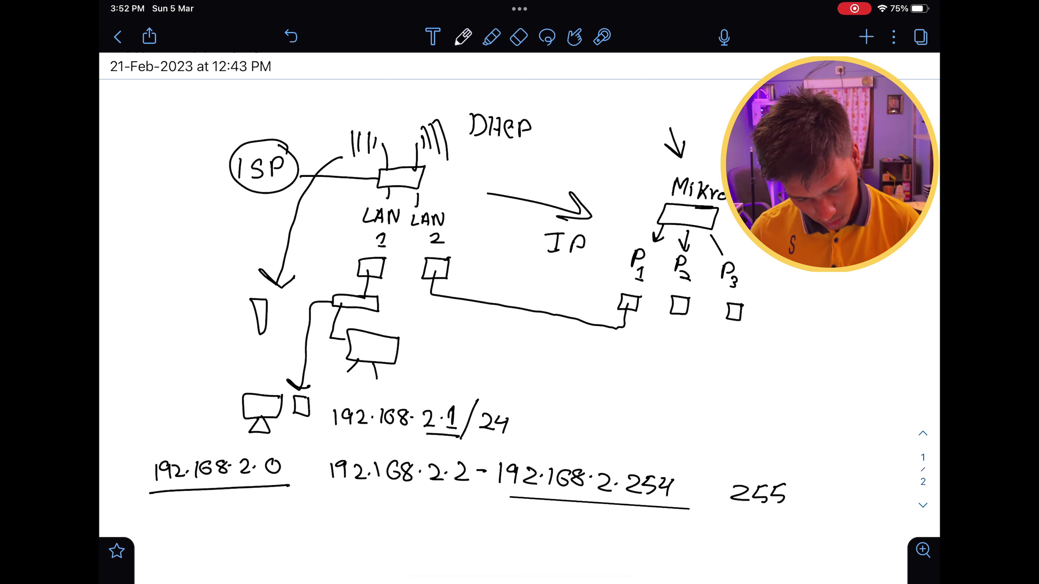
{"action": "key", "text": "ctrl+z"}
{"action": "key", "text": "ctrl+z"}
{"action": "key", "text": "ctrl+z"}
{"action": "key", "text": "ctrl+z"}
{"action": "key", "text": "ctrl+z"}
{"action": "key", "text": "ctrl+z"}
{"action": "key", "text": "ctrl+z"}
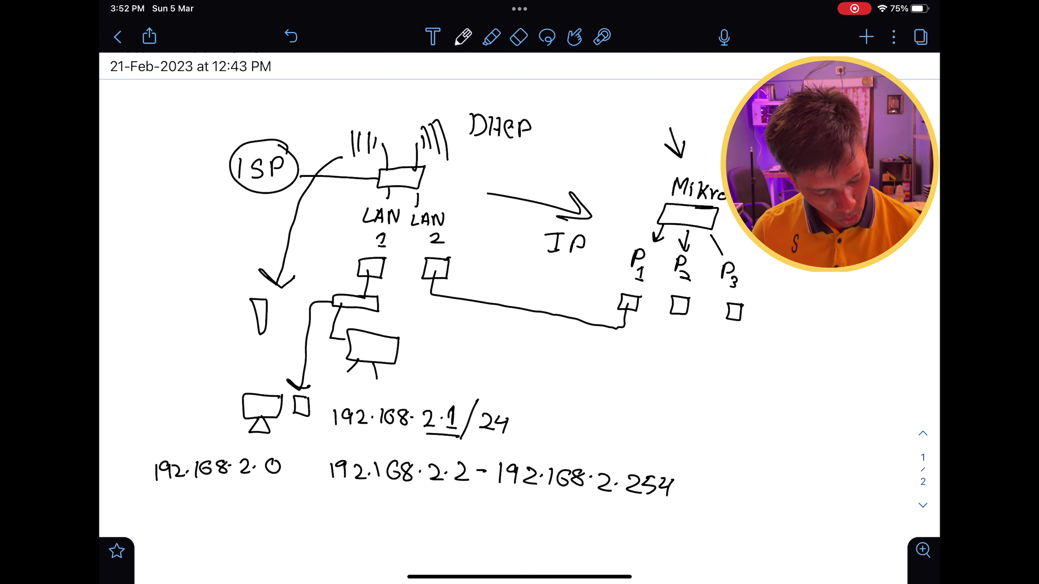
{"action": "left_click_drag", "start_coordinate": [292, 482], "coordinate": [145, 493]}
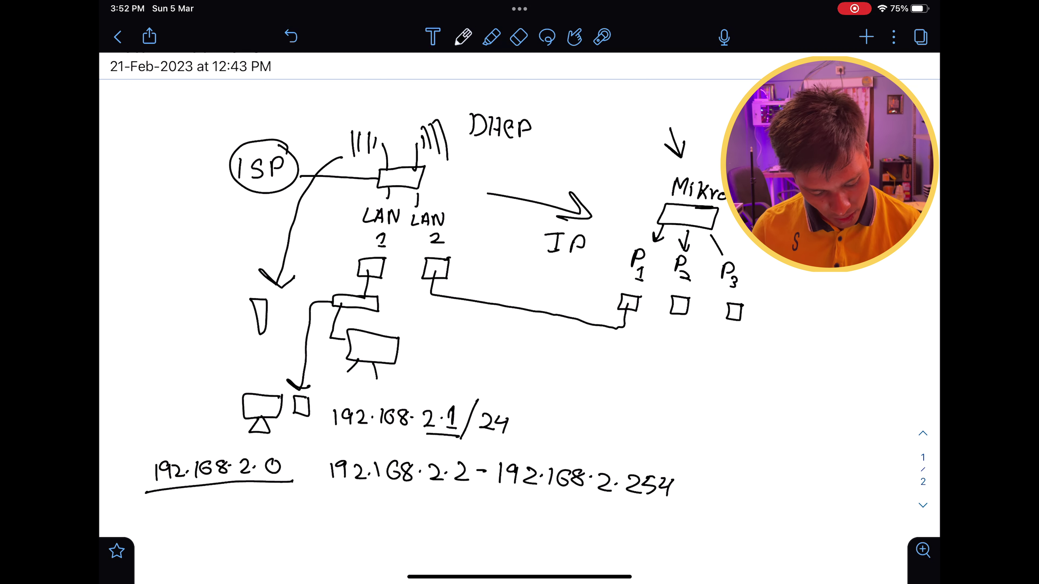
Write and underline the broadcast address 192.168.2.255 at right, then underline gateway 192.168.2.1.
{"action": "left_click_drag", "start_coordinate": [737, 481], "coordinate": [735, 496]}
{"action": "left_click_drag", "start_coordinate": [753, 480], "coordinate": [747, 497]}
{"action": "mouse_move", "coordinate": [761, 485]}
{"action": "left_mouse_down"}
{"action": "mouse_move", "coordinate": [774, 497]}
{"action": "mouse_move", "coordinate": [825, 486]}
{"action": "mouse_move", "coordinate": [874, 498]}
{"action": "left_mouse_up"}
{"action": "left_click", "coordinate": [780, 490]}
{"action": "left_click", "coordinate": [852, 493]}
{"action": "mouse_move", "coordinate": [878, 484]}
{"action": "left_mouse_down"}
{"action": "mouse_move", "coordinate": [889, 501]}
{"action": "mouse_move", "coordinate": [902, 483]}
{"action": "left_mouse_up"}
{"action": "left_click_drag", "start_coordinate": [752, 509], "coordinate": [894, 518]}
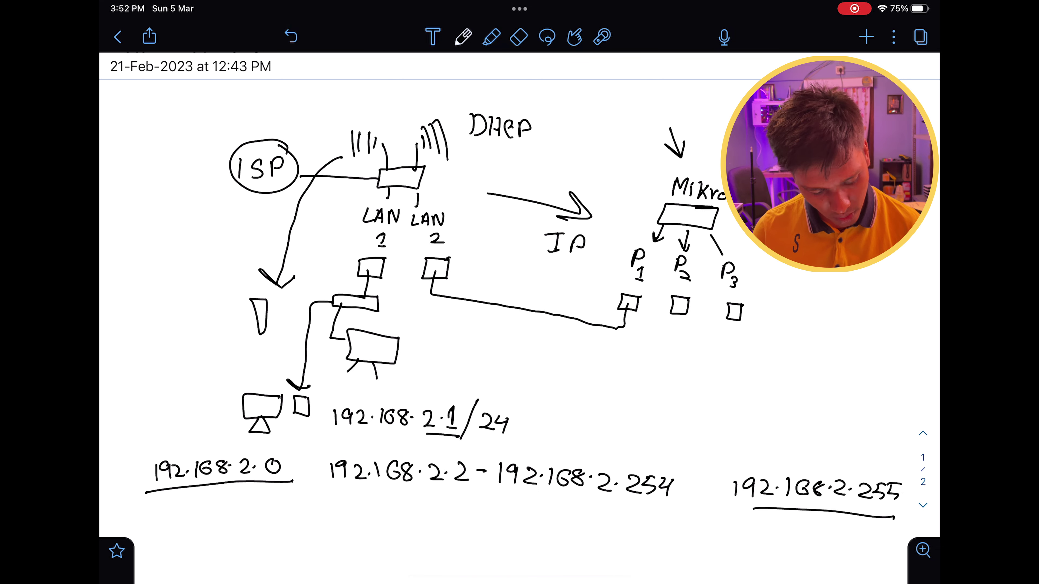
{"action": "left_click_drag", "start_coordinate": [427, 434], "coordinate": [325, 436]}
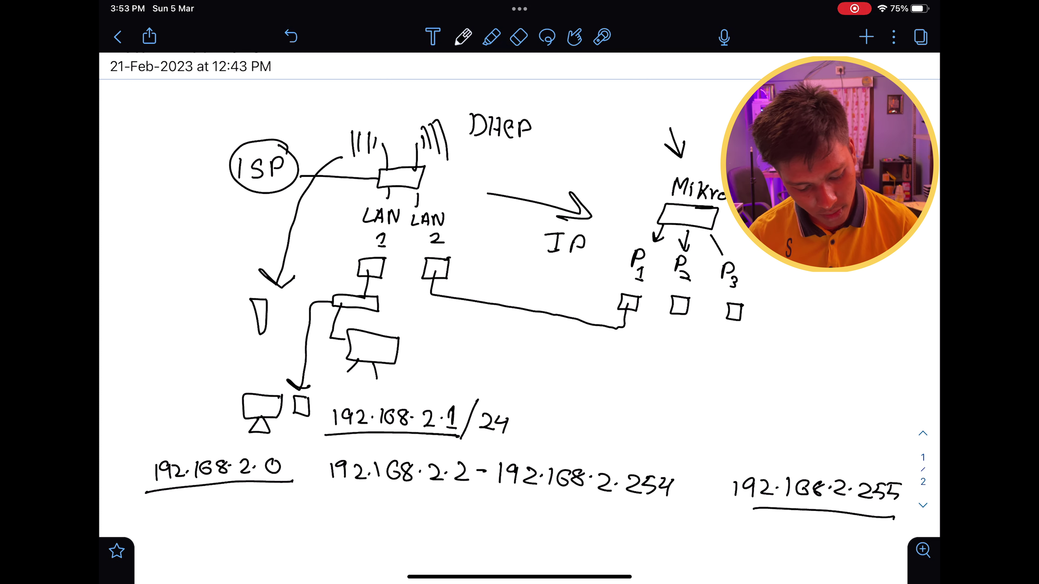
Underline 192.168.2.2 and write an underlined 192.168.2.3 beneath it.
{"action": "mouse_move", "coordinate": [469, 488]}
{"action": "left_mouse_down"}
{"action": "mouse_move", "coordinate": [299, 484]}
{"action": "mouse_move", "coordinate": [335, 514]}
{"action": "left_mouse_up"}
{"action": "left_click_drag", "start_coordinate": [345, 497], "coordinate": [348, 513]}
{"action": "mouse_move", "coordinate": [353, 497]}
{"action": "left_mouse_down"}
{"action": "mouse_move", "coordinate": [380, 515]}
{"action": "mouse_move", "coordinate": [463, 514]}
{"action": "left_mouse_up"}
{"action": "left_click", "coordinate": [370, 509]}
{"action": "left_click", "coordinate": [450, 511]}
{"action": "mouse_move", "coordinate": [457, 528]}
{"action": "left_mouse_down"}
{"action": "mouse_move", "coordinate": [479, 525]}
{"action": "mouse_move", "coordinate": [305, 522]}
{"action": "left_mouse_up"}
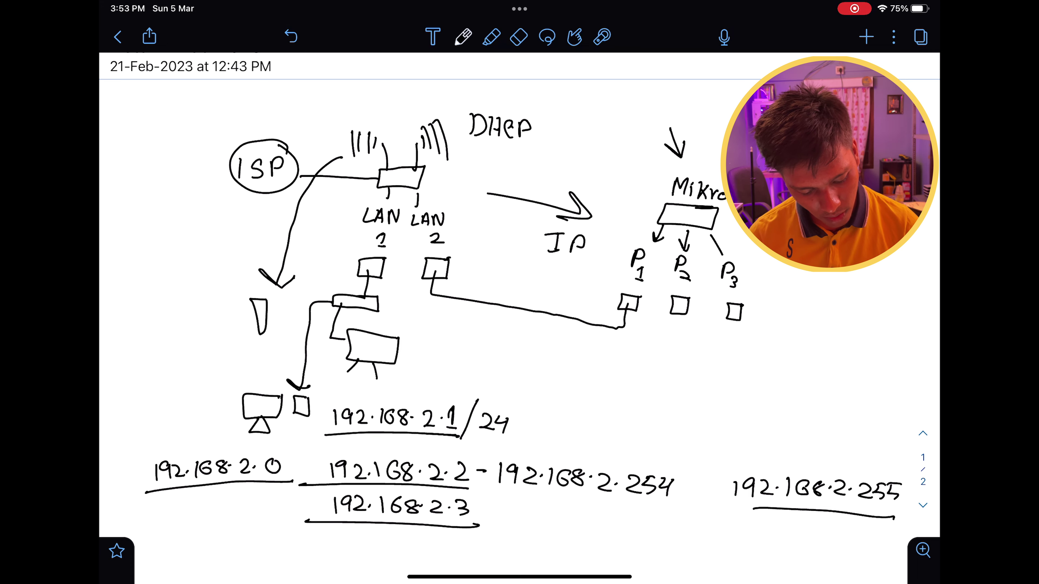
Write the next client address 192.168.2.4 and underline it.
{"action": "scroll", "coordinate": [519, 287], "scroll_direction": "down", "scroll_amount": 5}
{"action": "mouse_move", "coordinate": [332, 426]}
{"action": "left_mouse_down"}
{"action": "mouse_move", "coordinate": [332, 444]}
{"action": "mouse_move", "coordinate": [385, 446]}
{"action": "left_mouse_up"}
{"action": "left_click", "coordinate": [374, 441]}
{"action": "mouse_move", "coordinate": [403, 435]}
{"action": "left_mouse_down"}
{"action": "mouse_move", "coordinate": [395, 447]}
{"action": "mouse_move", "coordinate": [472, 441]}
{"action": "mouse_move", "coordinate": [473, 451]}
{"action": "left_mouse_up"}
{"action": "left_click", "coordinate": [421, 442]}
{"action": "left_click", "coordinate": [446, 443]}
{"action": "left_click_drag", "start_coordinate": [485, 465], "coordinate": [295, 457]}
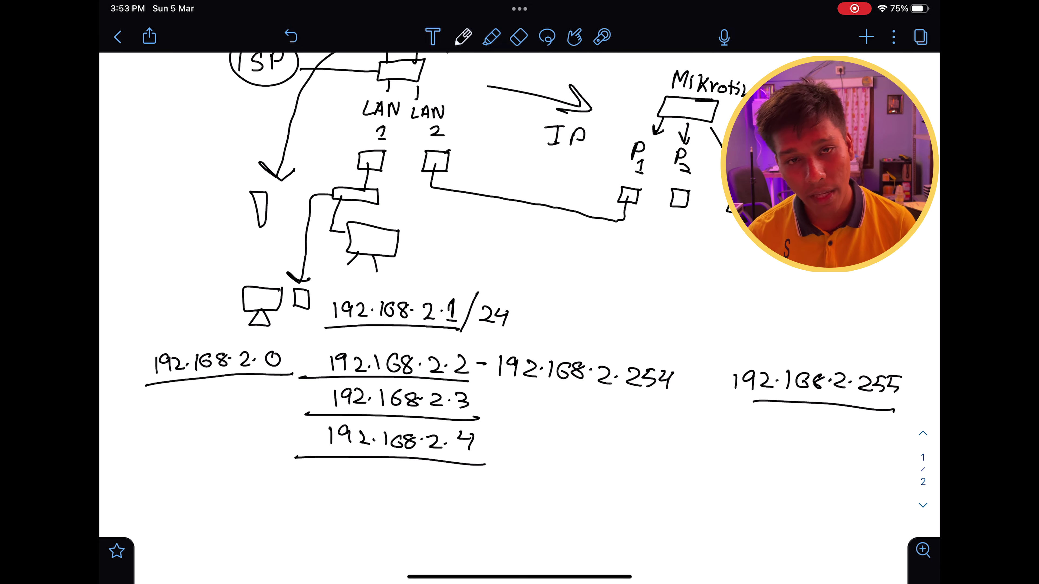
Add an underlined 192.168.2.5 below, undoing one mistaken stroke.
{"action": "mouse_move", "coordinate": [330, 472]}
{"action": "left_mouse_down"}
{"action": "mouse_move", "coordinate": [330, 487]}
{"action": "mouse_move", "coordinate": [344, 486]}
{"action": "left_mouse_up"}
{"action": "mouse_move", "coordinate": [352, 473]}
{"action": "left_mouse_down"}
{"action": "mouse_move", "coordinate": [356, 485]}
{"action": "mouse_move", "coordinate": [391, 483]}
{"action": "left_mouse_up"}
{"action": "left_click", "coordinate": [370, 480]}
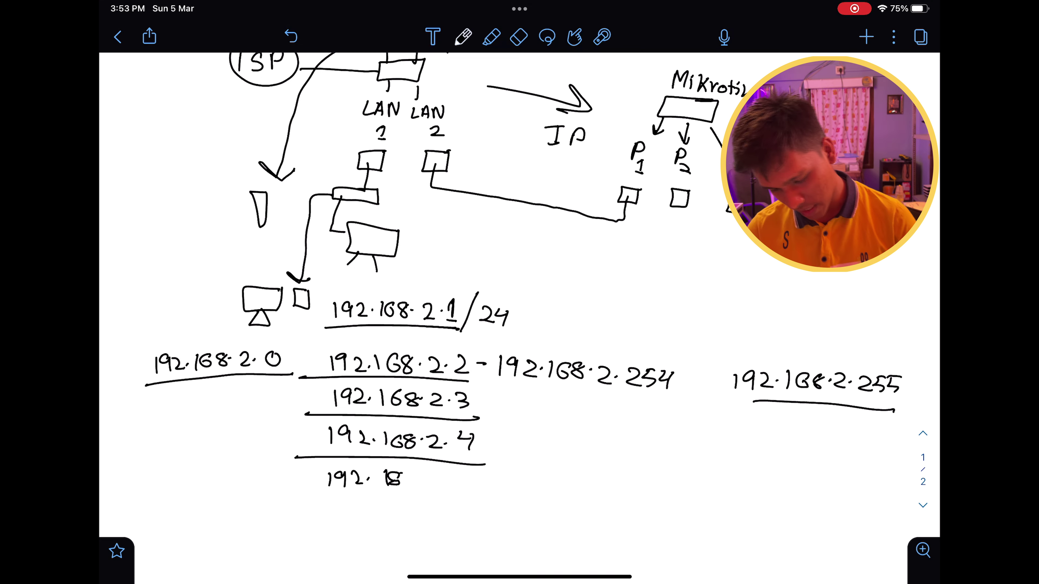
{"action": "key", "text": "ctrl+z"}
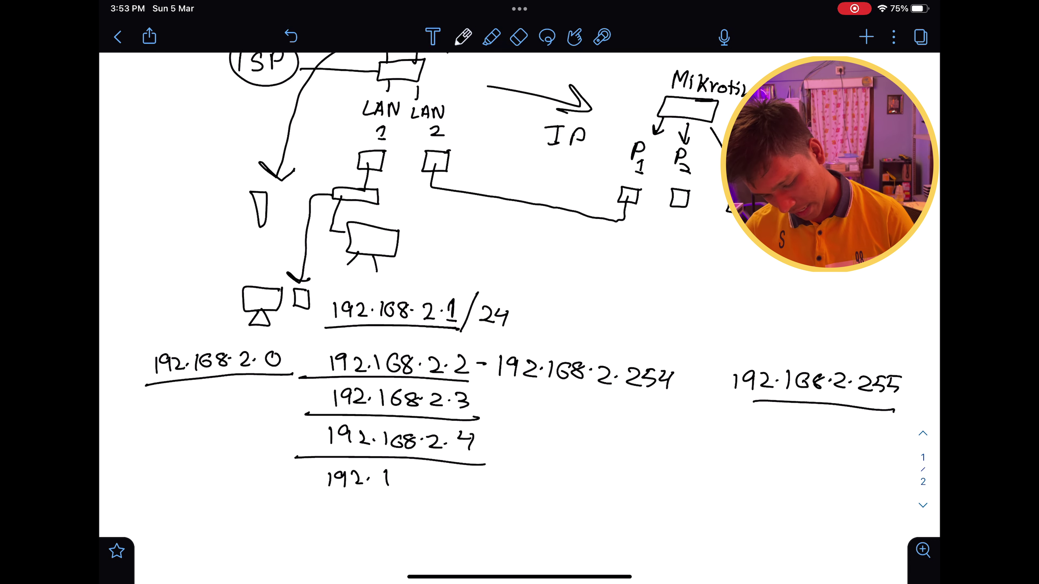
{"action": "mouse_move", "coordinate": [405, 471]}
{"action": "left_mouse_down"}
{"action": "mouse_move", "coordinate": [399, 480]}
{"action": "mouse_move", "coordinate": [463, 489]}
{"action": "left_mouse_up"}
{"action": "left_click", "coordinate": [426, 478]}
{"action": "left_click_drag", "start_coordinate": [463, 475], "coordinate": [475, 473]}
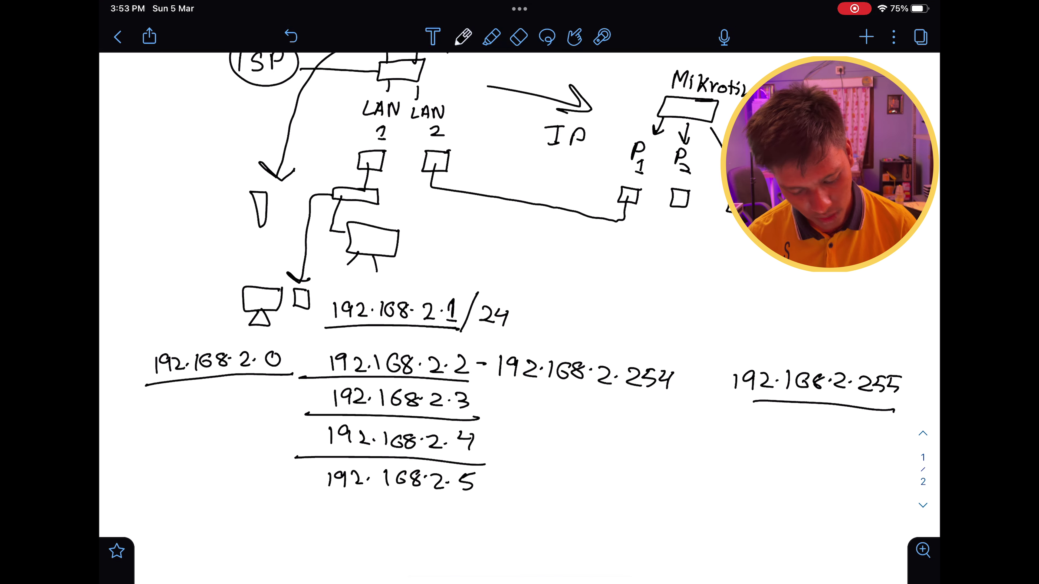
{"action": "left_click_drag", "start_coordinate": [308, 505], "coordinate": [495, 500]}
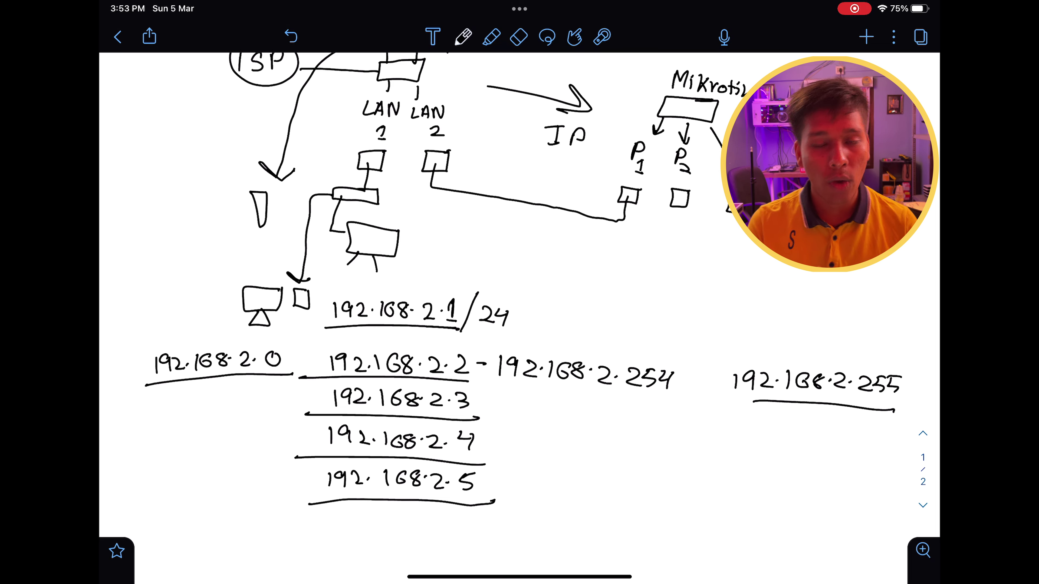
{"action": "scroll", "coordinate": [519, 311], "scroll_direction": "down", "scroll_amount": 3}
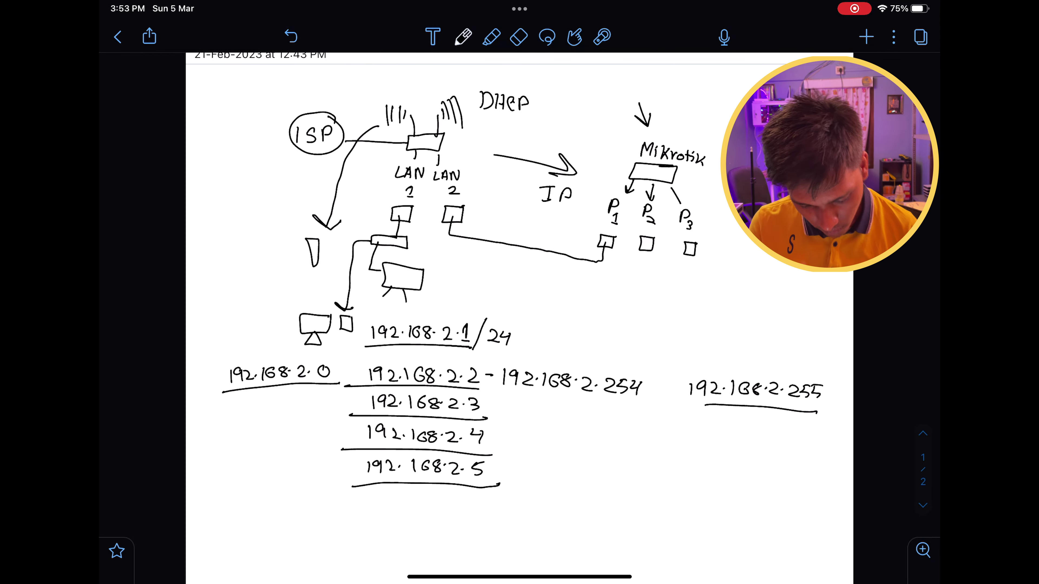
{"action": "scroll", "coordinate": [519, 311], "scroll_direction": "down", "scroll_amount": 3}
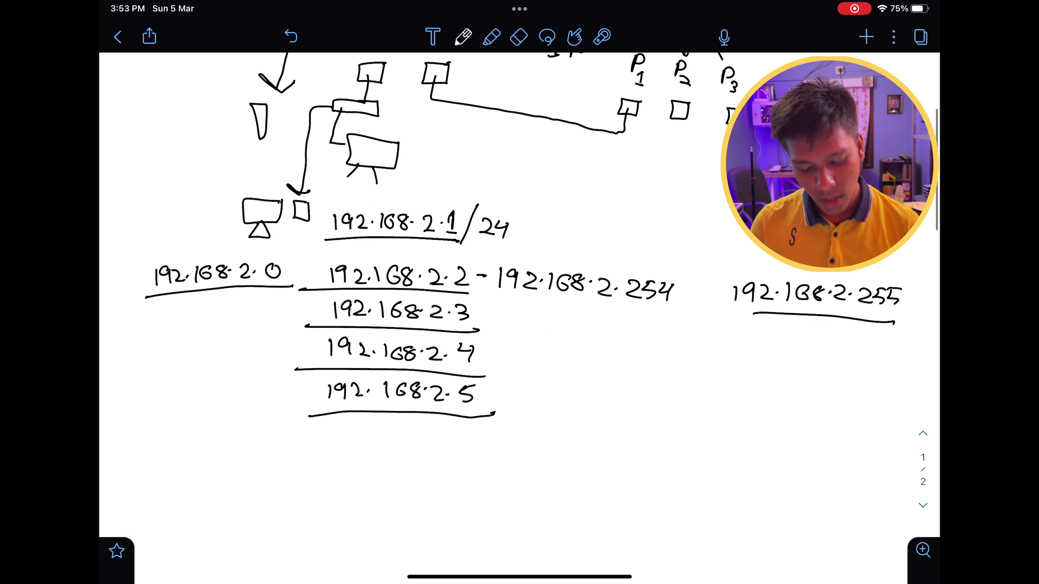
{"action": "scroll", "coordinate": [520, 311], "scroll_direction": "up", "scroll_amount": 4}
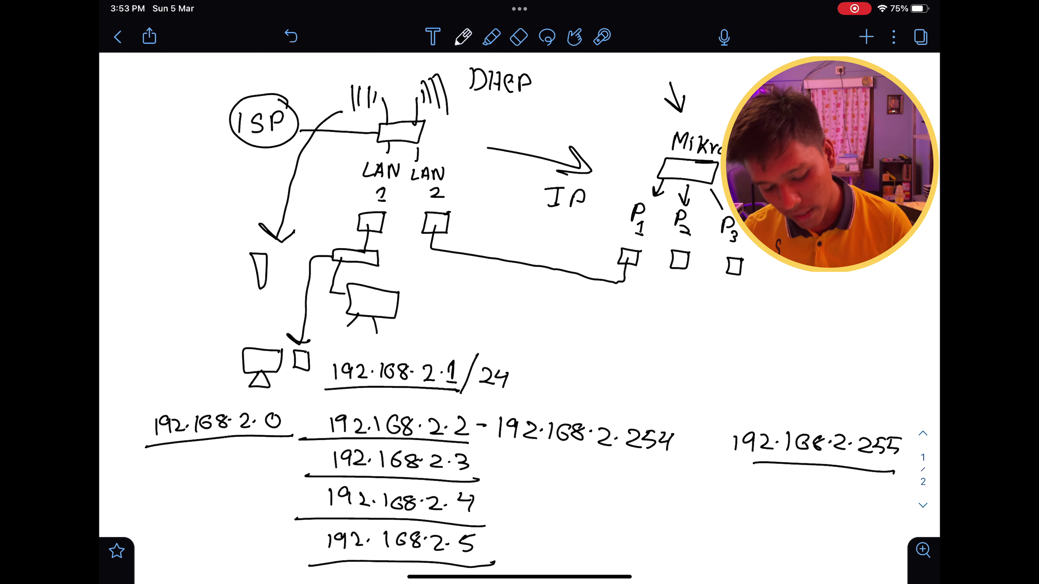
Draw a cable from port P2 to a switch, with a desktop monitor and laptop beneath.
{"action": "mouse_move", "coordinate": [680, 263]}
{"action": "left_mouse_down"}
{"action": "mouse_move", "coordinate": [709, 303]}
{"action": "mouse_move", "coordinate": [772, 325]}
{"action": "mouse_move", "coordinate": [778, 309]}
{"action": "left_mouse_up"}
{"action": "left_click_drag", "start_coordinate": [707, 312], "coordinate": [700, 333]}
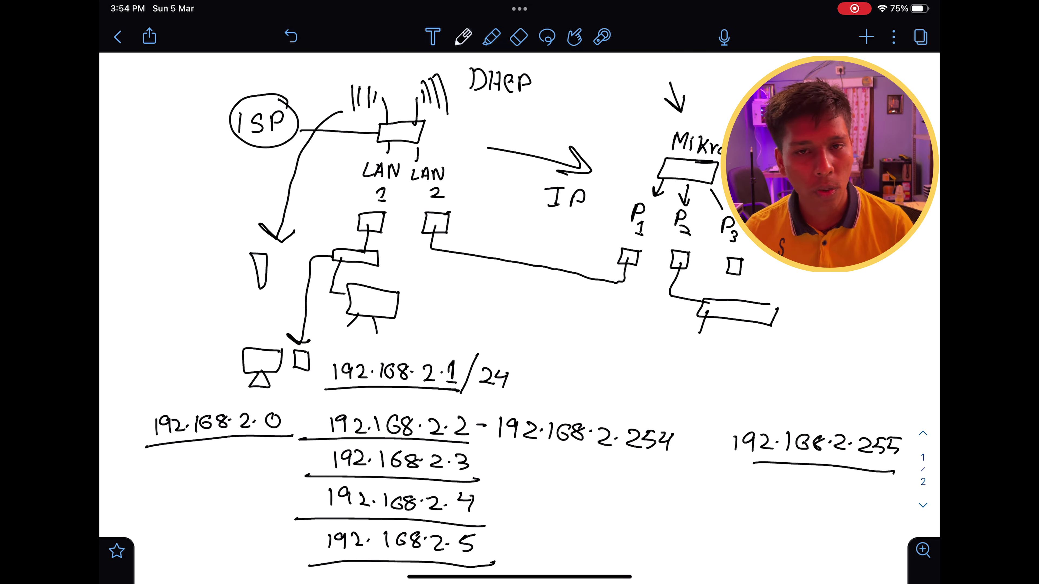
{"action": "mouse_move", "coordinate": [672, 341]}
{"action": "left_mouse_down"}
{"action": "mouse_move", "coordinate": [710, 353]}
{"action": "mouse_move", "coordinate": [673, 344]}
{"action": "mouse_move", "coordinate": [673, 370]}
{"action": "mouse_move", "coordinate": [684, 360]}
{"action": "left_mouse_up"}
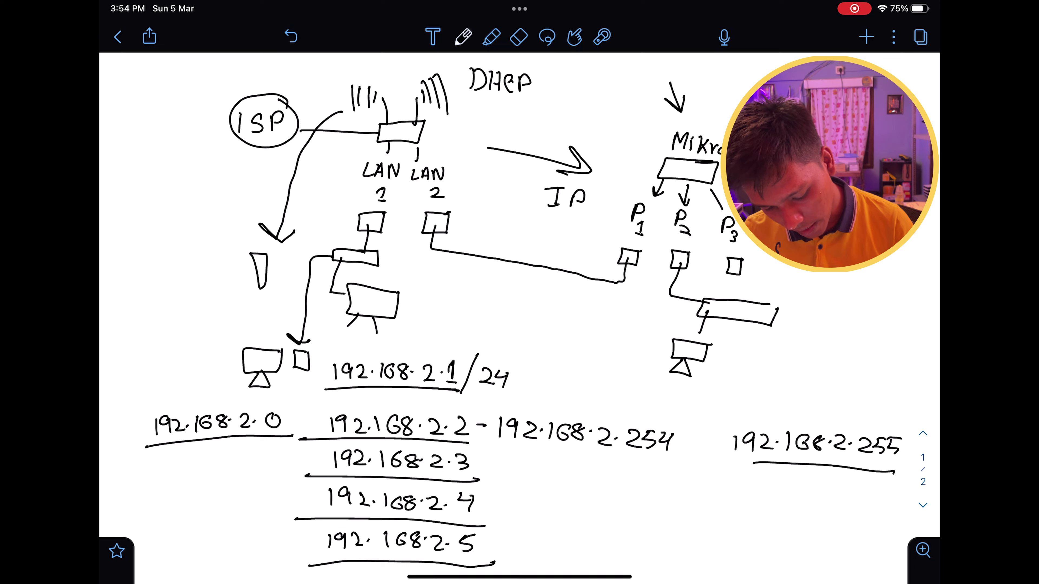
{"action": "mouse_move", "coordinate": [782, 350]}
{"action": "left_mouse_down"}
{"action": "mouse_move", "coordinate": [740, 349]}
{"action": "mouse_move", "coordinate": [772, 369]}
{"action": "mouse_move", "coordinate": [788, 350]}
{"action": "mouse_move", "coordinate": [752, 391]}
{"action": "mouse_move", "coordinate": [786, 368]}
{"action": "mouse_move", "coordinate": [782, 381]}
{"action": "left_mouse_up"}
{"action": "left_click_drag", "start_coordinate": [757, 386], "coordinate": [771, 387]}
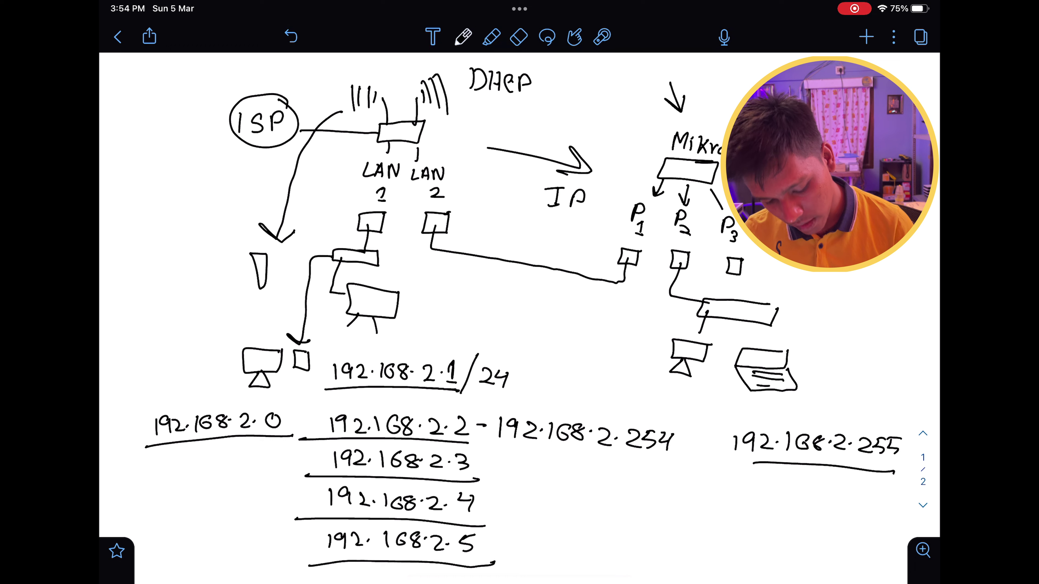
Cable the switch to a third device, then scroll to review the address plan.
{"action": "mouse_move", "coordinate": [739, 316]}
{"action": "left_mouse_down"}
{"action": "mouse_move", "coordinate": [744, 348]}
{"action": "mouse_move", "coordinate": [882, 362]}
{"action": "mouse_move", "coordinate": [874, 382]}
{"action": "left_mouse_up"}
{"action": "mouse_move", "coordinate": [880, 363]}
{"action": "left_mouse_down"}
{"action": "mouse_move", "coordinate": [874, 383]}
{"action": "mouse_move", "coordinate": [817, 390]}
{"action": "mouse_move", "coordinate": [870, 396]}
{"action": "left_mouse_up"}
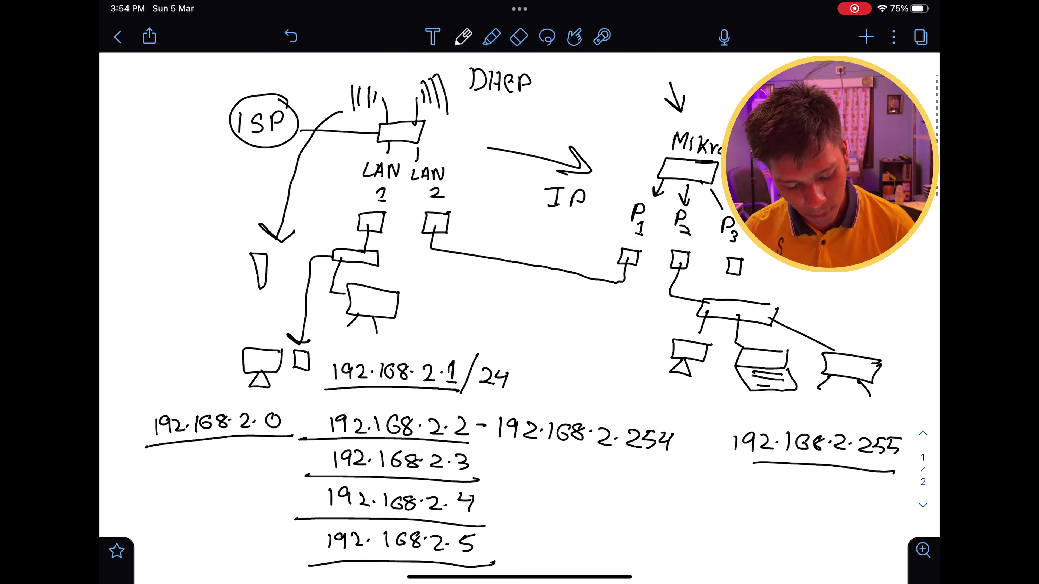
{"action": "scroll", "coordinate": [519, 287], "scroll_direction": "down", "scroll_amount": 3}
{"action": "scroll", "coordinate": [519, 287], "scroll_direction": "down", "scroll_amount": 2}
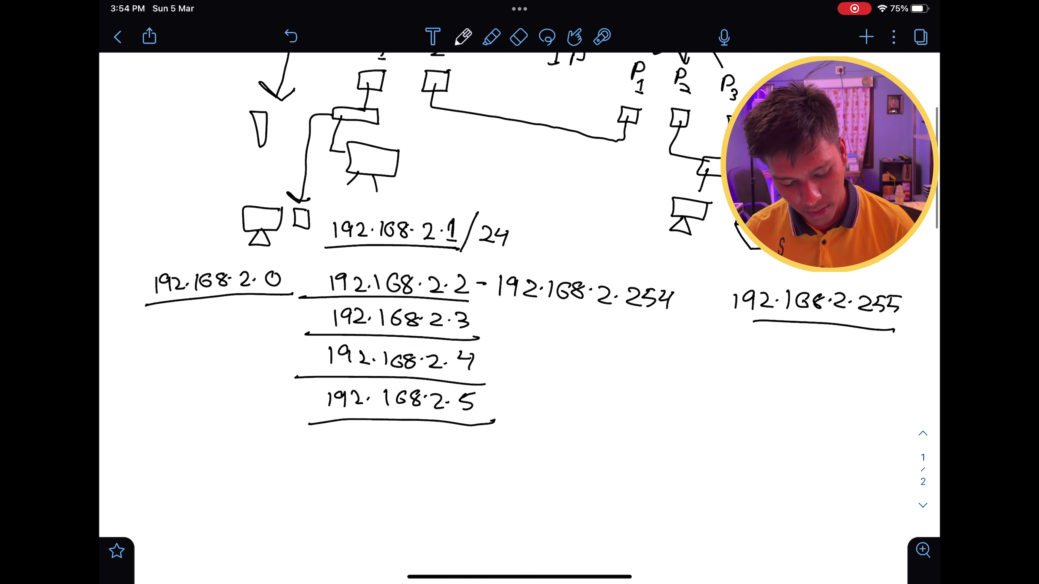
{"action": "scroll", "coordinate": [519, 286], "scroll_direction": "up", "scroll_amount": 3}
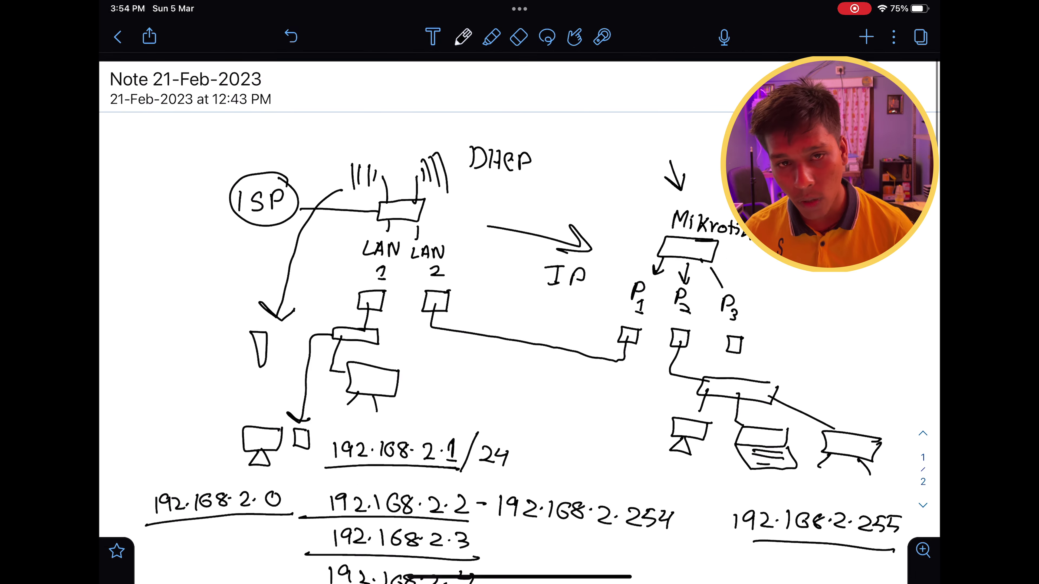
{"action": "scroll", "coordinate": [519, 287], "scroll_direction": "down", "scroll_amount": 4}
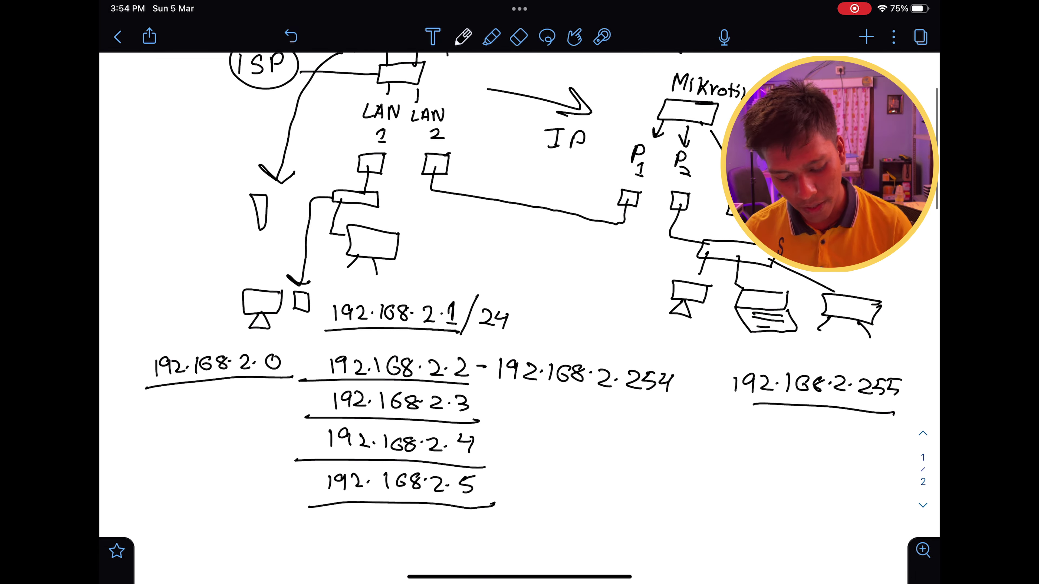
{"action": "scroll", "coordinate": [519, 287], "scroll_direction": "down", "scroll_amount": 8}
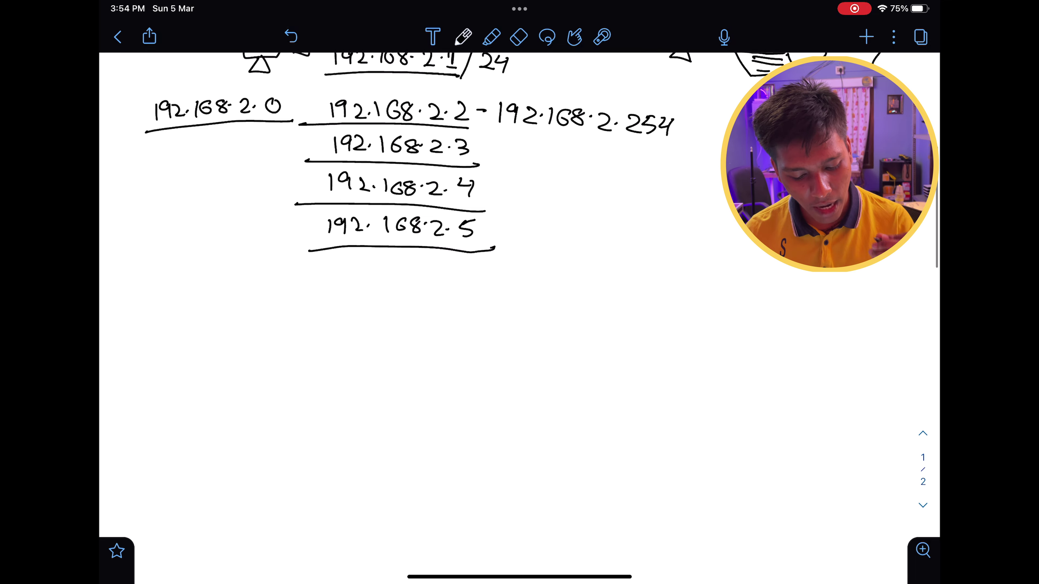
{"action": "scroll", "coordinate": [519, 286], "scroll_direction": "up", "scroll_amount": 2}
{"action": "scroll", "coordinate": [519, 287], "scroll_direction": "down", "scroll_amount": 3}
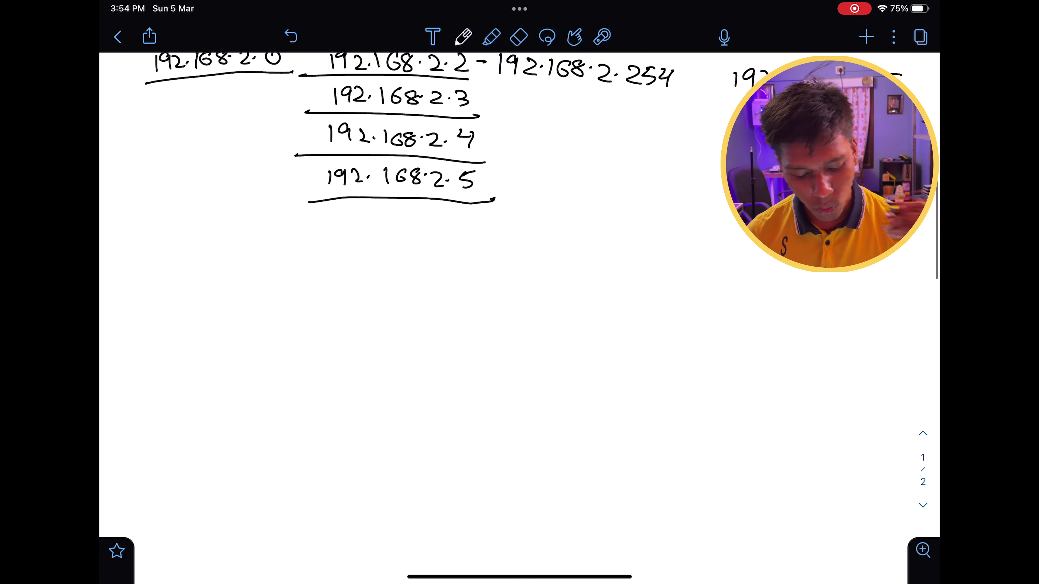
Write the new network address 192.168.3.0/24 and underline it.
{"action": "mouse_move", "coordinate": [311, 289]}
{"action": "left_mouse_down"}
{"action": "mouse_move", "coordinate": [282, 306]}
{"action": "mouse_move", "coordinate": [358, 309]}
{"action": "mouse_move", "coordinate": [396, 298]}
{"action": "mouse_move", "coordinate": [431, 314]}
{"action": "mouse_move", "coordinate": [480, 297]}
{"action": "mouse_move", "coordinate": [507, 329]}
{"action": "mouse_move", "coordinate": [536, 320]}
{"action": "left_mouse_up"}
{"action": "left_click", "coordinate": [325, 293]}
{"action": "left_click", "coordinate": [412, 302]}
{"action": "left_click", "coordinate": [455, 302]}
{"action": "mouse_move", "coordinate": [545, 303]}
{"action": "left_mouse_down"}
{"action": "mouse_move", "coordinate": [540, 313]}
{"action": "mouse_move", "coordinate": [552, 312]}
{"action": "left_mouse_up"}
{"action": "mouse_move", "coordinate": [552, 302]}
{"action": "left_mouse_down"}
{"action": "mouse_move", "coordinate": [550, 324]}
{"action": "mouse_move", "coordinate": [264, 327]}
{"action": "mouse_move", "coordinate": [280, 363]}
{"action": "mouse_move", "coordinate": [358, 367]}
{"action": "mouse_move", "coordinate": [391, 356]}
{"action": "mouse_move", "coordinate": [470, 383]}
{"action": "left_mouse_up"}
Write the router address 192.168.3.1/24 beneath and underline it, redoing the underline once.
{"action": "left_click", "coordinate": [335, 359]}
{"action": "left_click", "coordinate": [402, 361]}
{"action": "left_click", "coordinate": [447, 366]}
{"action": "mouse_move", "coordinate": [502, 353]}
{"action": "left_mouse_down"}
{"action": "mouse_move", "coordinate": [487, 396]}
{"action": "mouse_move", "coordinate": [517, 388]}
{"action": "left_mouse_up"}
{"action": "left_click", "coordinate": [509, 371]}
{"action": "mouse_move", "coordinate": [529, 370]}
{"action": "left_mouse_down"}
{"action": "mouse_move", "coordinate": [522, 383]}
{"action": "mouse_move", "coordinate": [541, 383]}
{"action": "left_mouse_up"}
{"action": "left_click_drag", "start_coordinate": [536, 375], "coordinate": [535, 391]}
{"action": "scroll", "coordinate": [519, 286], "scroll_direction": "up", "scroll_amount": 5}
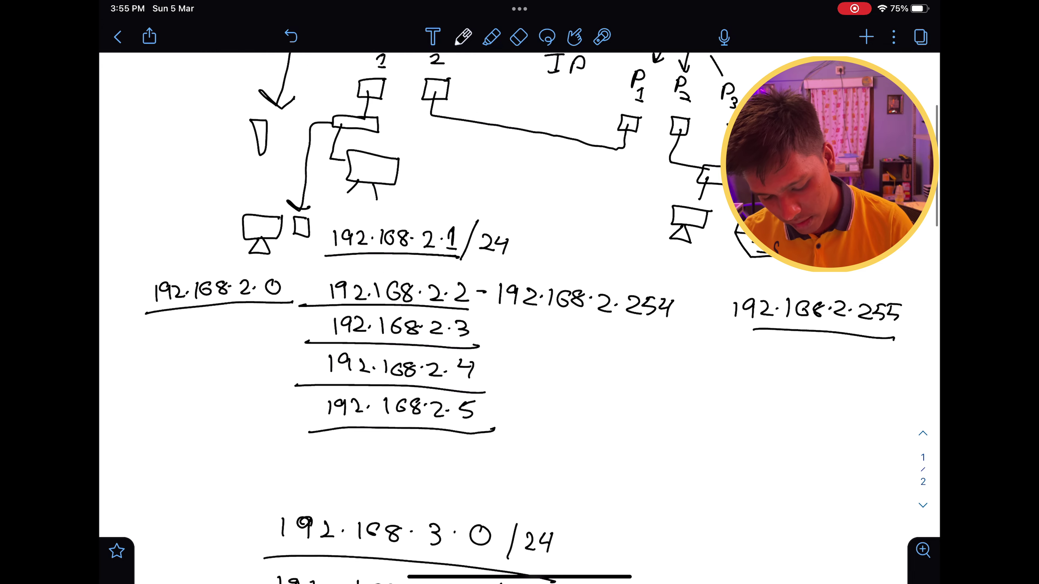
{"action": "scroll", "coordinate": [519, 286], "scroll_direction": "up", "scroll_amount": 1}
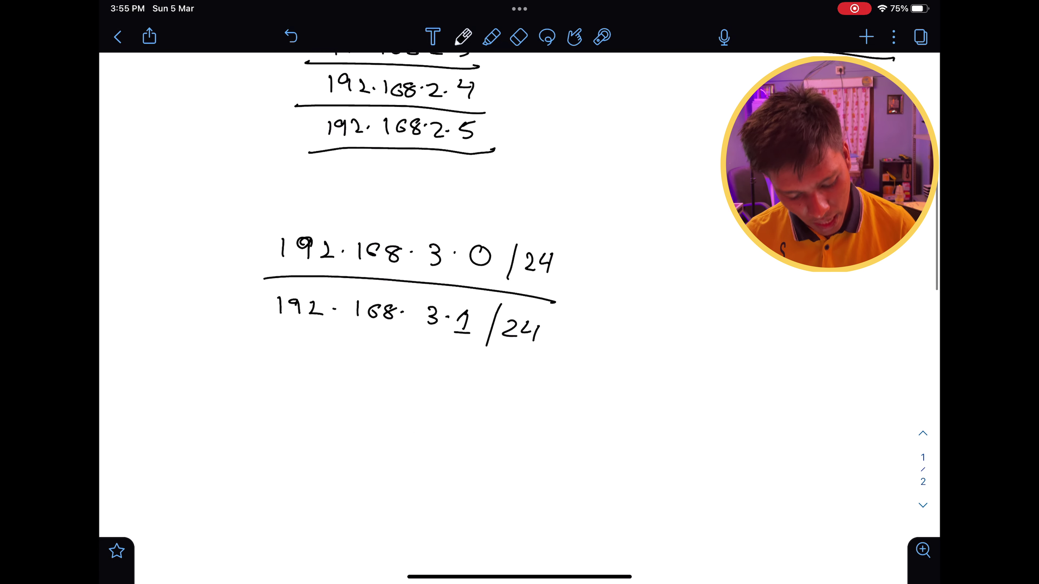
{"action": "scroll", "coordinate": [519, 287], "scroll_direction": "down", "scroll_amount": 1}
{"action": "left_click_drag", "start_coordinate": [532, 351], "coordinate": [262, 330]}
{"action": "key", "text": "ctrl+z"}
{"action": "mouse_move", "coordinate": [531, 349]}
{"action": "left_mouse_down"}
{"action": "mouse_move", "coordinate": [250, 330]}
{"action": "mouse_move", "coordinate": [276, 363]}
{"action": "left_mouse_up"}
Write the client range 192.168.3.2 - 254 below the gateway.
{"action": "left_click_drag", "start_coordinate": [294, 352], "coordinate": [292, 368]}
{"action": "mouse_move", "coordinate": [305, 354]}
{"action": "left_mouse_down"}
{"action": "mouse_move", "coordinate": [317, 367]}
{"action": "mouse_move", "coordinate": [352, 370]}
{"action": "left_mouse_up"}
{"action": "mouse_move", "coordinate": [376, 360]}
{"action": "left_mouse_down"}
{"action": "mouse_move", "coordinate": [365, 368]}
{"action": "mouse_move", "coordinate": [485, 387]}
{"action": "left_mouse_up"}
{"action": "left_click", "coordinate": [403, 366]}
{"action": "left_click", "coordinate": [441, 372]}
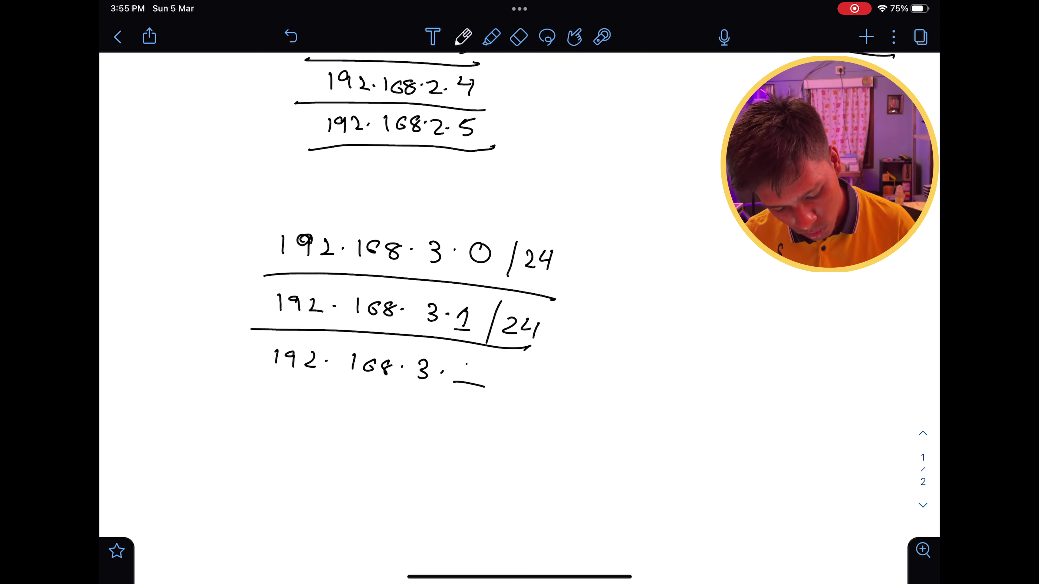
{"action": "mouse_move", "coordinate": [461, 365]}
{"action": "left_mouse_down"}
{"action": "mouse_move", "coordinate": [481, 384]}
{"action": "mouse_move", "coordinate": [551, 389]}
{"action": "left_mouse_up"}
{"action": "left_click_drag", "start_coordinate": [561, 373], "coordinate": [563, 391]}
{"action": "left_click_drag", "start_coordinate": [564, 371], "coordinate": [573, 372]}
{"action": "mouse_move", "coordinate": [585, 372]}
{"action": "left_mouse_down"}
{"action": "mouse_move", "coordinate": [581, 382]}
{"action": "mouse_move", "coordinate": [595, 381]}
{"action": "left_mouse_up"}
{"action": "left_click_drag", "start_coordinate": [590, 374], "coordinate": [588, 390]}
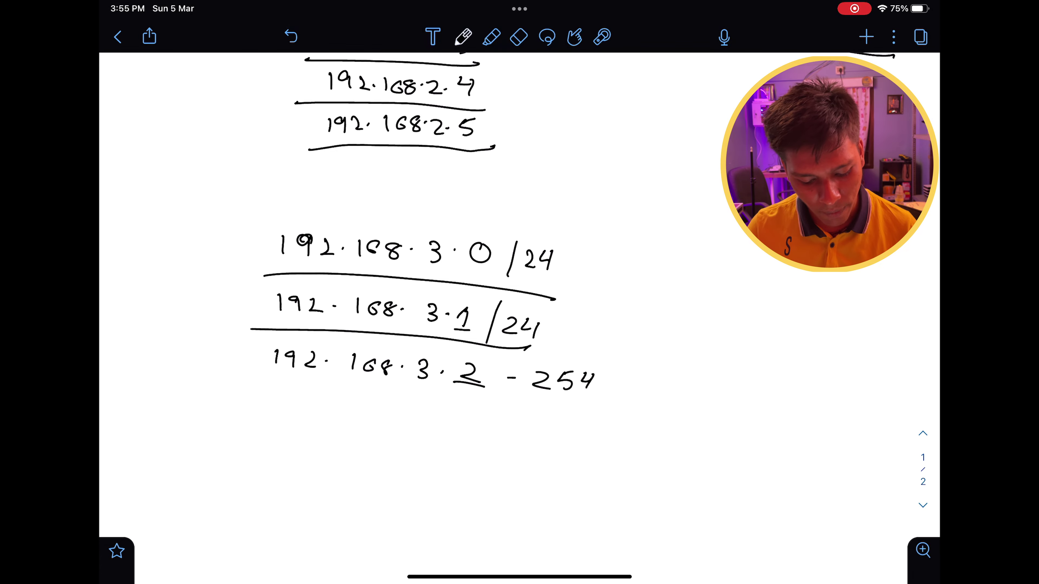
{"action": "scroll", "coordinate": [520, 287], "scroll_direction": "up", "scroll_amount": 10}
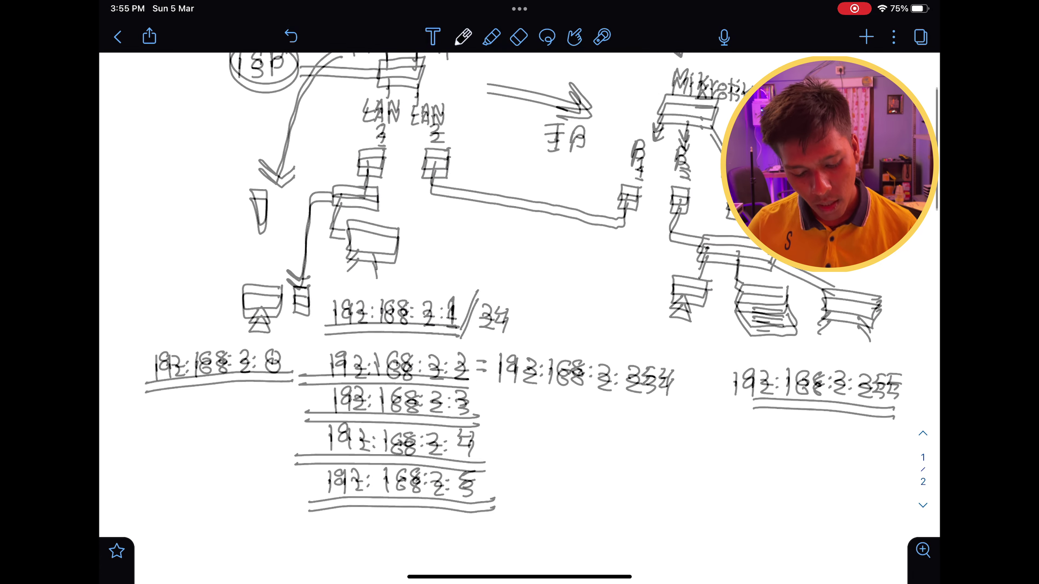
Circle the monitor, printer and right-hand computer in the diagram.
{"action": "scroll", "coordinate": [520, 287], "scroll_direction": "up", "scroll_amount": 3}
{"action": "scroll", "coordinate": [520, 287], "scroll_direction": "down", "scroll_amount": 10}
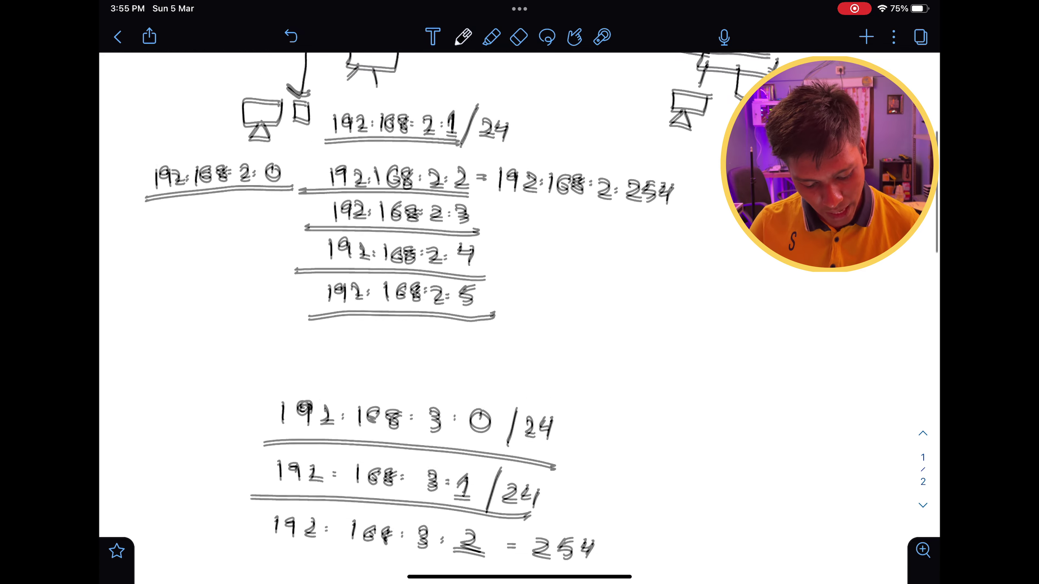
{"action": "scroll", "coordinate": [519, 286], "scroll_direction": "up", "scroll_amount": 10}
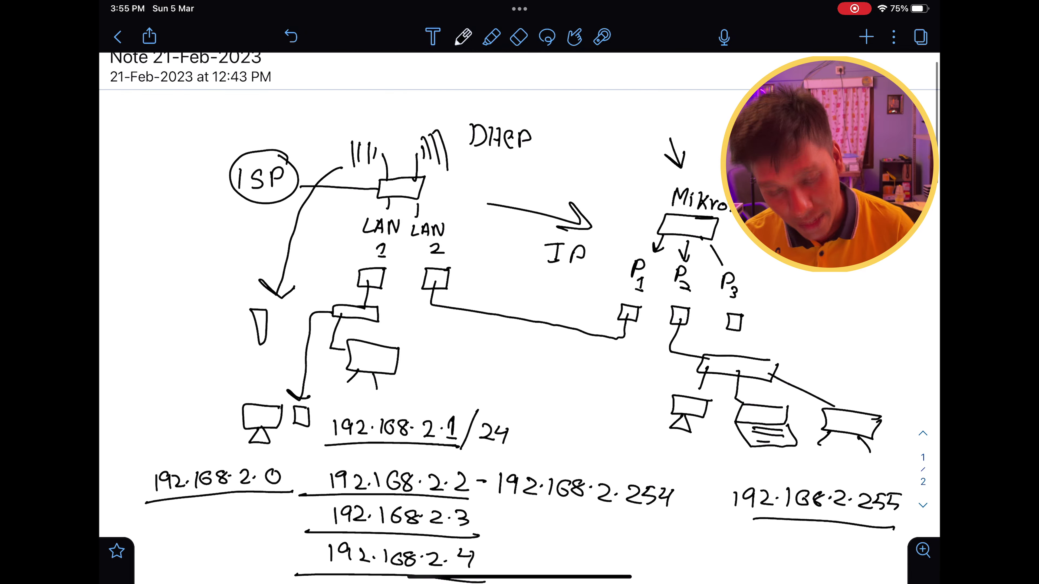
{"action": "scroll", "coordinate": [519, 287], "scroll_direction": "down", "scroll_amount": 4}
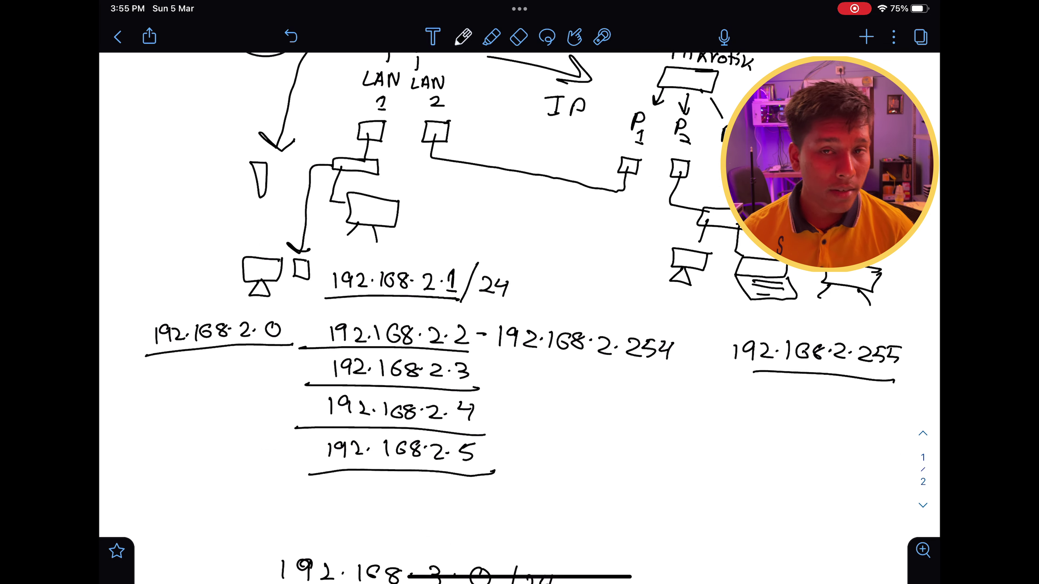
{"action": "scroll", "coordinate": [519, 315], "scroll_direction": "up", "scroll_amount": 2}
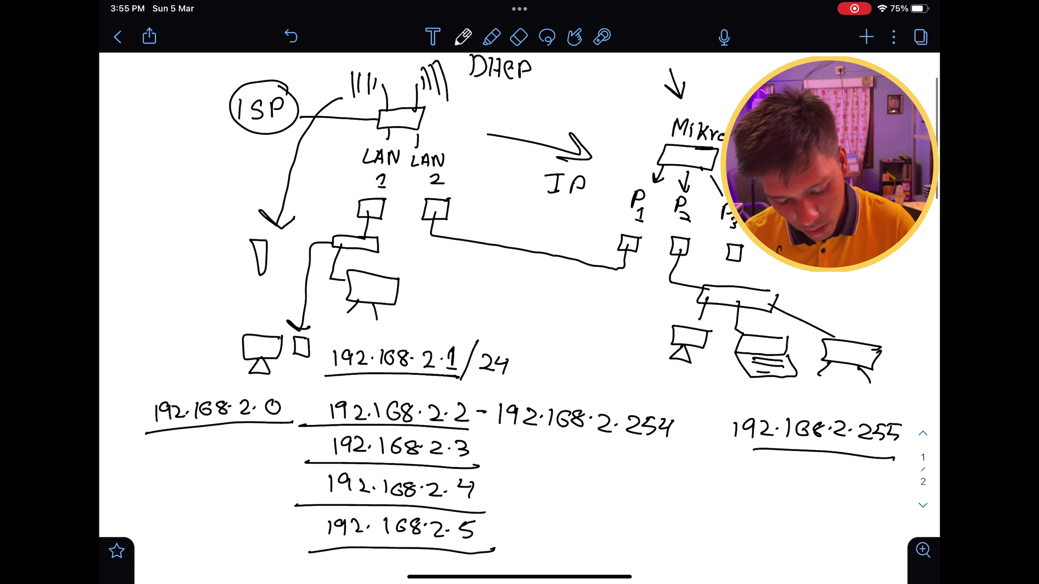
{"action": "scroll", "coordinate": [519, 303], "scroll_direction": "down", "scroll_amount": 1}
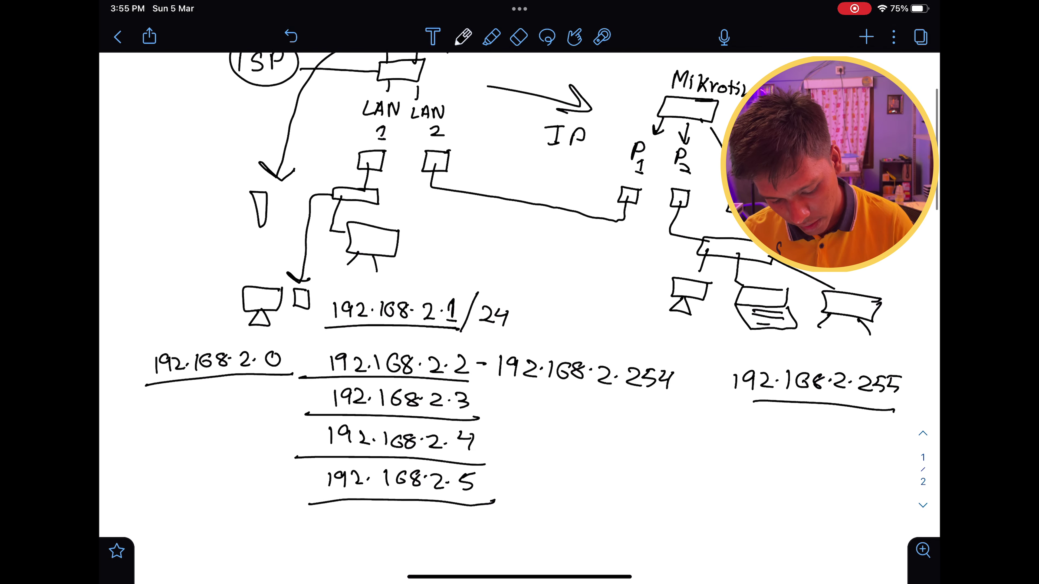
{"action": "left_click_drag", "start_coordinate": [708, 282], "coordinate": [713, 286]}
{"action": "left_click_drag", "start_coordinate": [787, 289], "coordinate": [774, 292]}
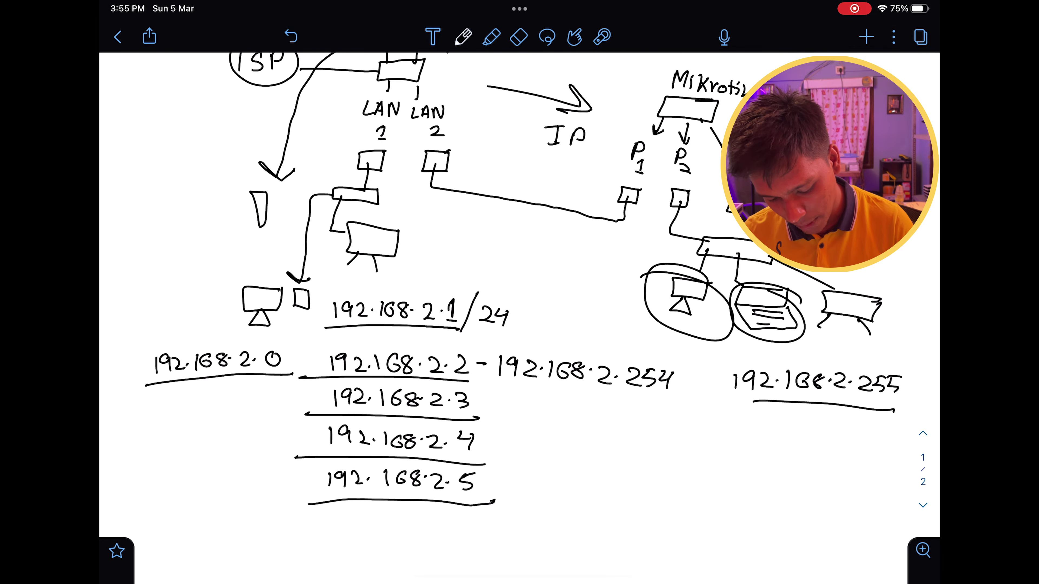
{"action": "left_click_drag", "start_coordinate": [812, 319], "coordinate": [892, 301]}
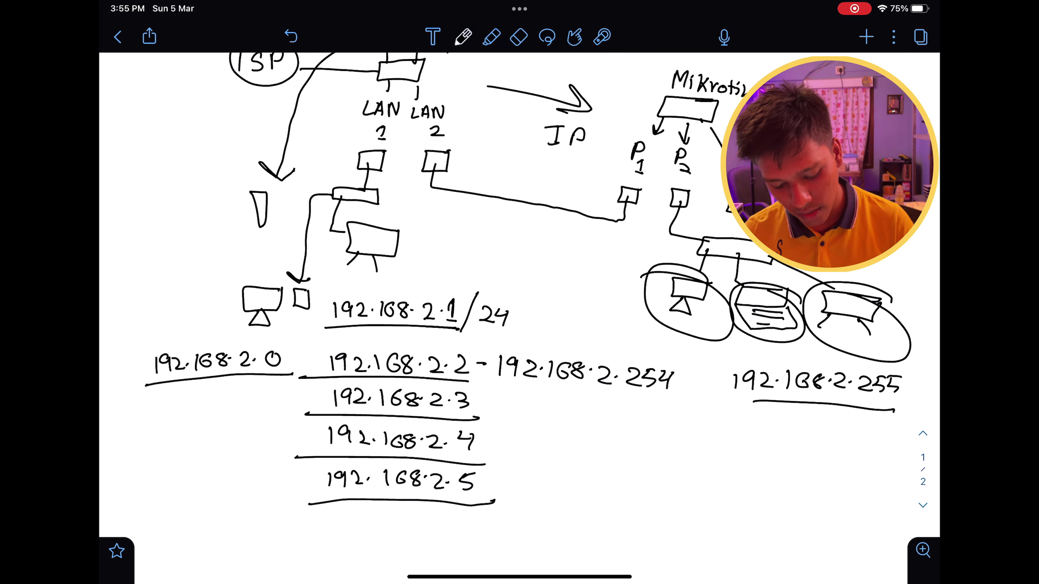
{"action": "left_click_drag", "start_coordinate": [707, 308], "coordinate": [732, 322]}
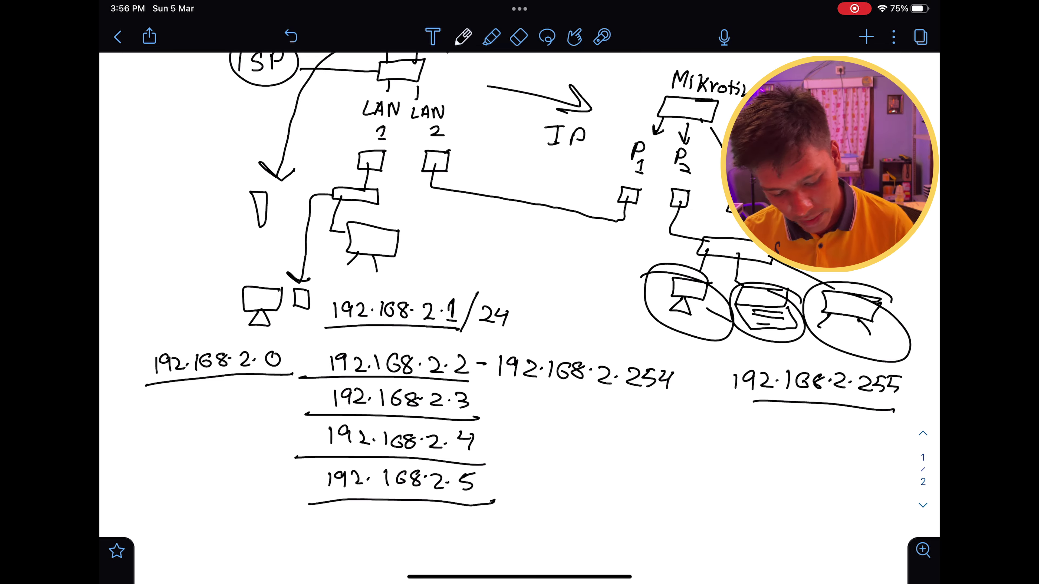
Loop around all three computers and draw an arrow from the 3.x lines to 192.168.2.5.
{"action": "scroll", "coordinate": [519, 286], "scroll_direction": "down", "scroll_amount": 6}
{"action": "scroll", "coordinate": [520, 287], "scroll_direction": "up", "scroll_amount": 10}
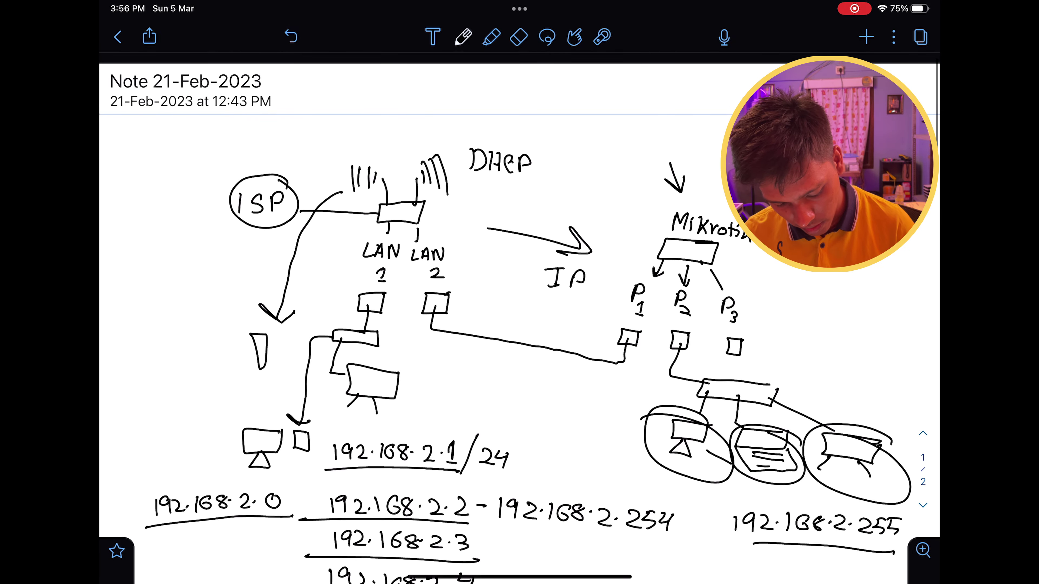
{"action": "mouse_move", "coordinate": [638, 410]}
{"action": "left_mouse_down"}
{"action": "mouse_move", "coordinate": [912, 483]}
{"action": "mouse_move", "coordinate": [634, 417]}
{"action": "mouse_move", "coordinate": [925, 471]}
{"action": "left_mouse_up"}
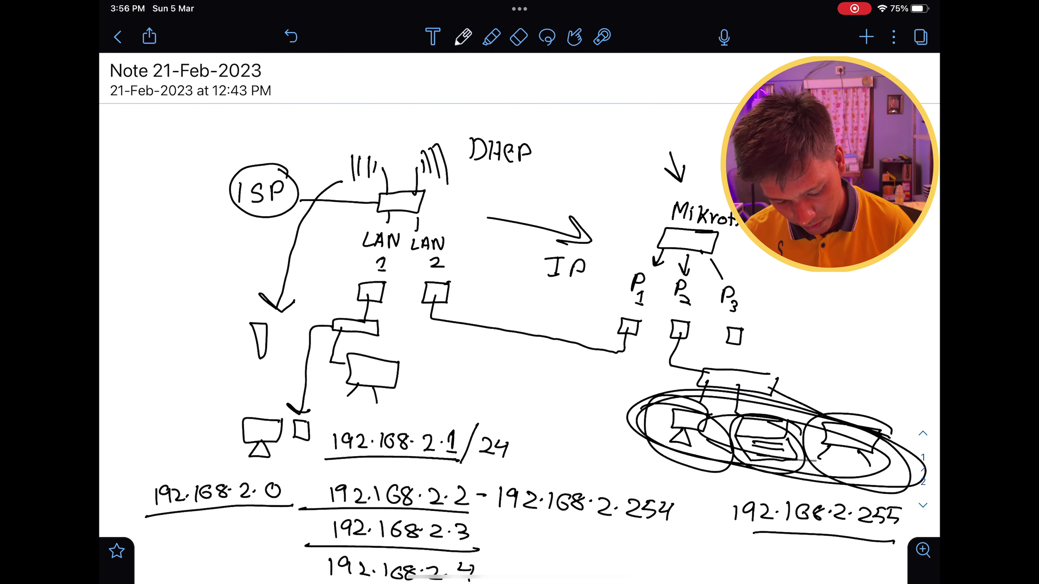
{"action": "left_click_drag", "start_coordinate": [859, 463], "coordinate": [720, 419]}
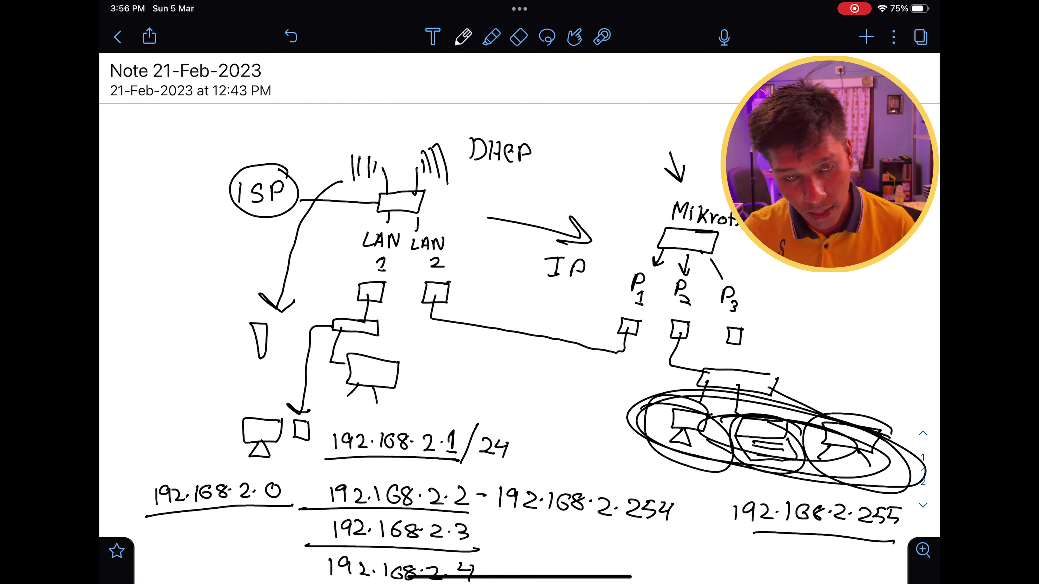
{"action": "scroll", "coordinate": [520, 319], "scroll_direction": "down", "scroll_amount": 8}
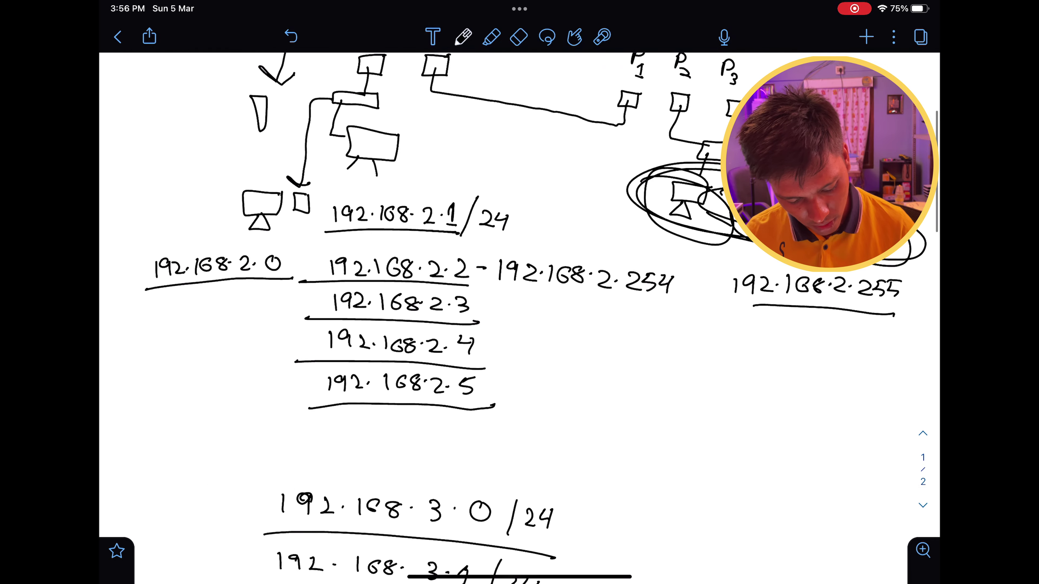
{"action": "mouse_move", "coordinate": [582, 486]}
{"action": "left_mouse_down"}
{"action": "mouse_move", "coordinate": [671, 361]}
{"action": "mouse_move", "coordinate": [483, 329]}
{"action": "mouse_move", "coordinate": [514, 347]}
{"action": "left_mouse_up"}
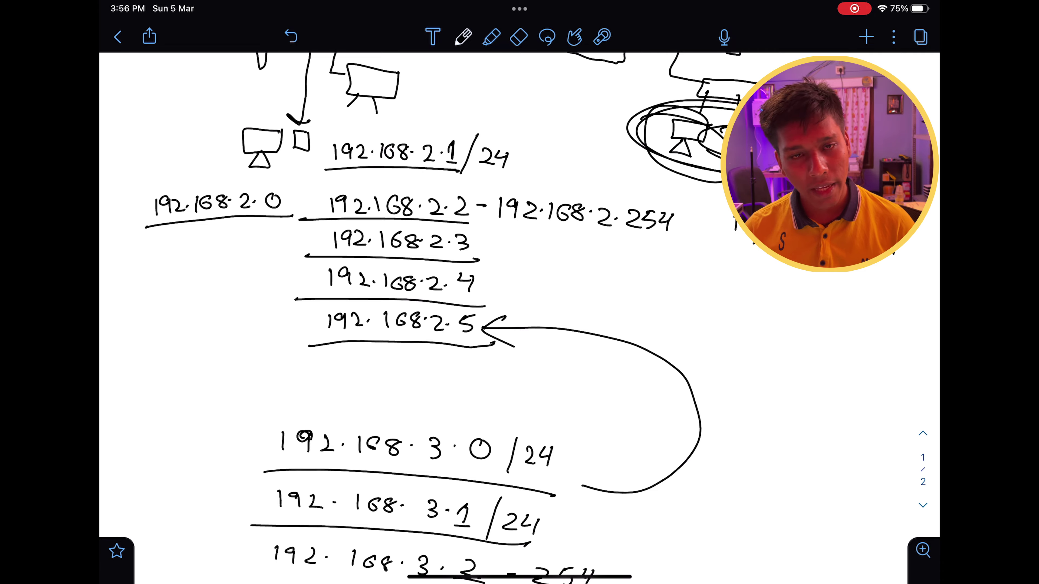
{"action": "scroll", "coordinate": [520, 320], "scroll_direction": "up", "scroll_amount": 10}
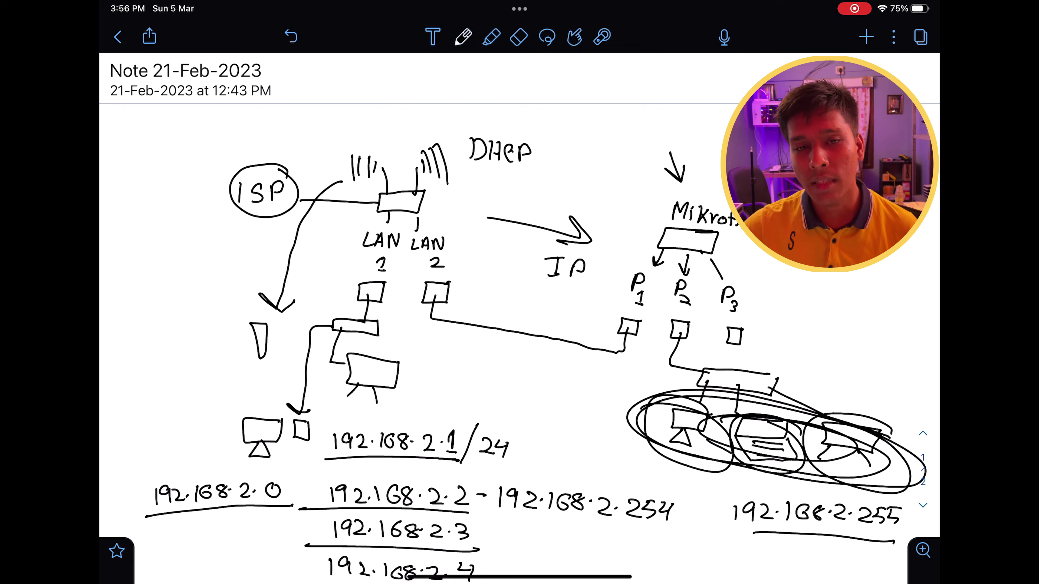
{"action": "scroll", "coordinate": [520, 316], "scroll_direction": "down", "scroll_amount": 3}
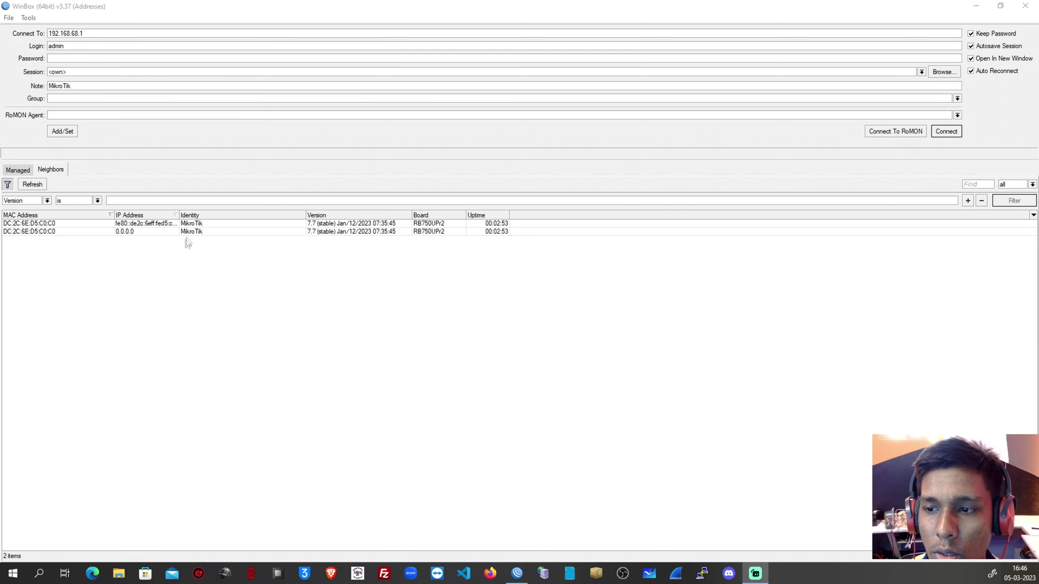
Widen the IP Address column and select the 0.0.0.0 MikroTik neighbor to connect to.
{"action": "left_click_drag", "start_coordinate": [179, 215], "coordinate": [210, 214]}
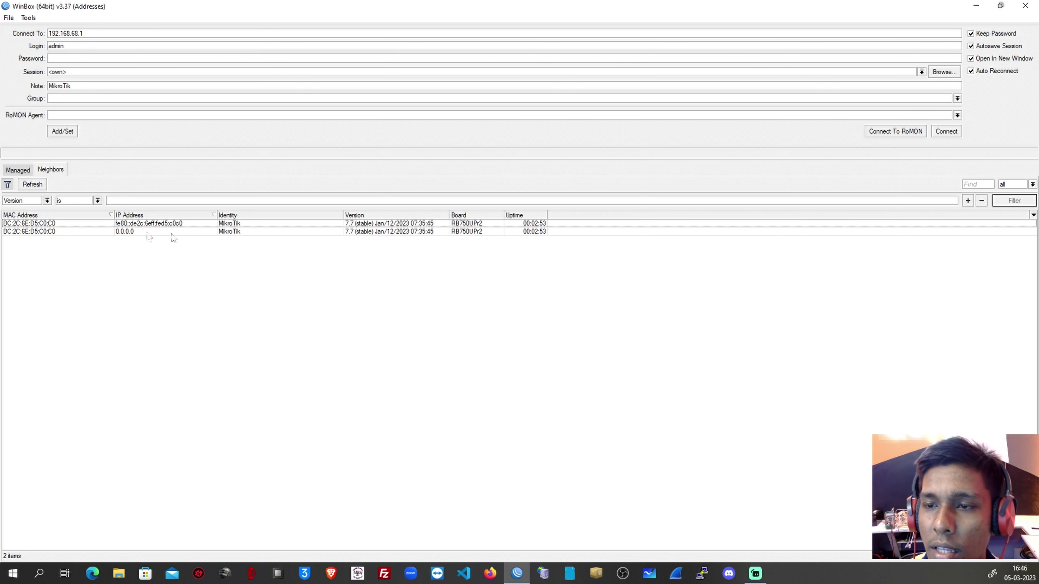
{"action": "left_click", "coordinate": [138, 235]}
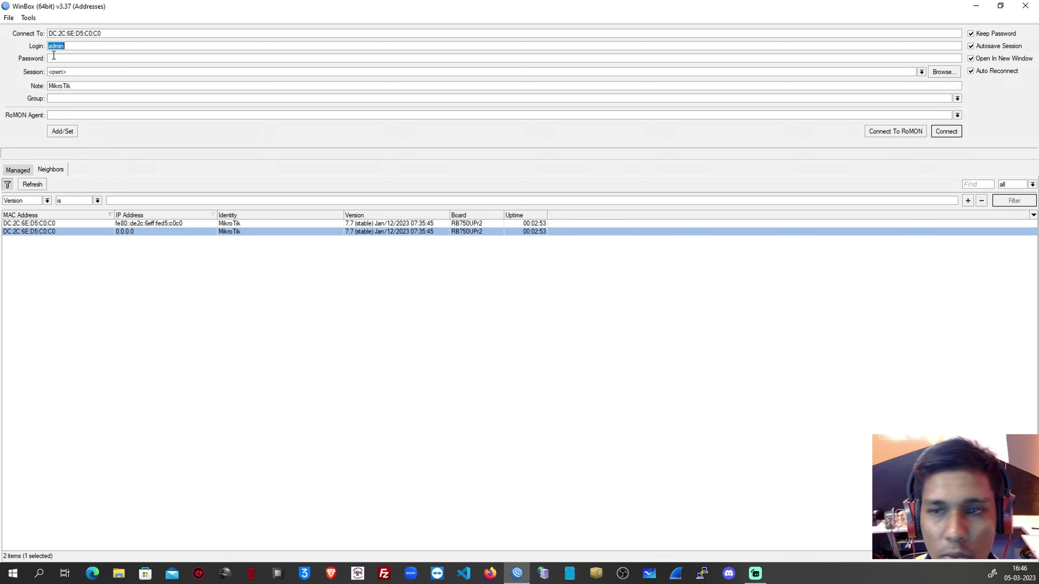
Log into the hEX by MAC, skip the password change, and close DHCP Server, Bridge, Neighbor, WireGuard, Address List windows.
{"action": "left_click", "coordinate": [946, 132]}
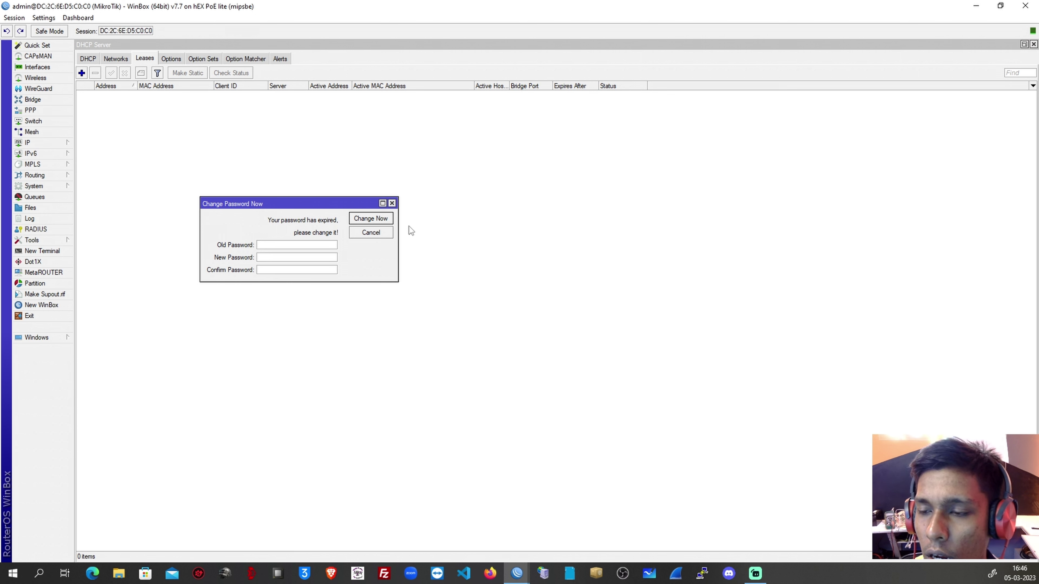
{"action": "left_click", "coordinate": [392, 203]}
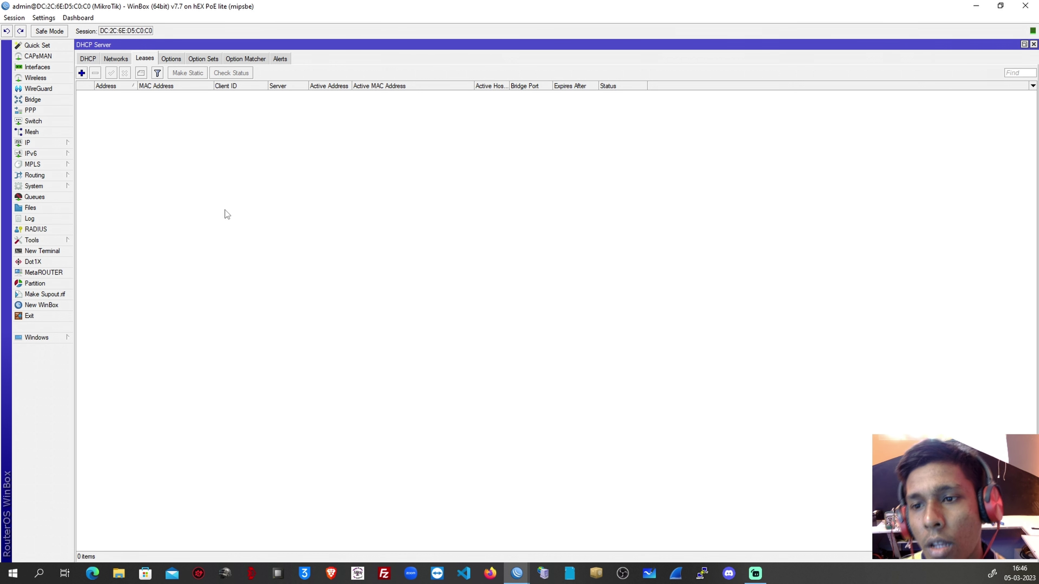
{"action": "left_click", "coordinate": [227, 214]}
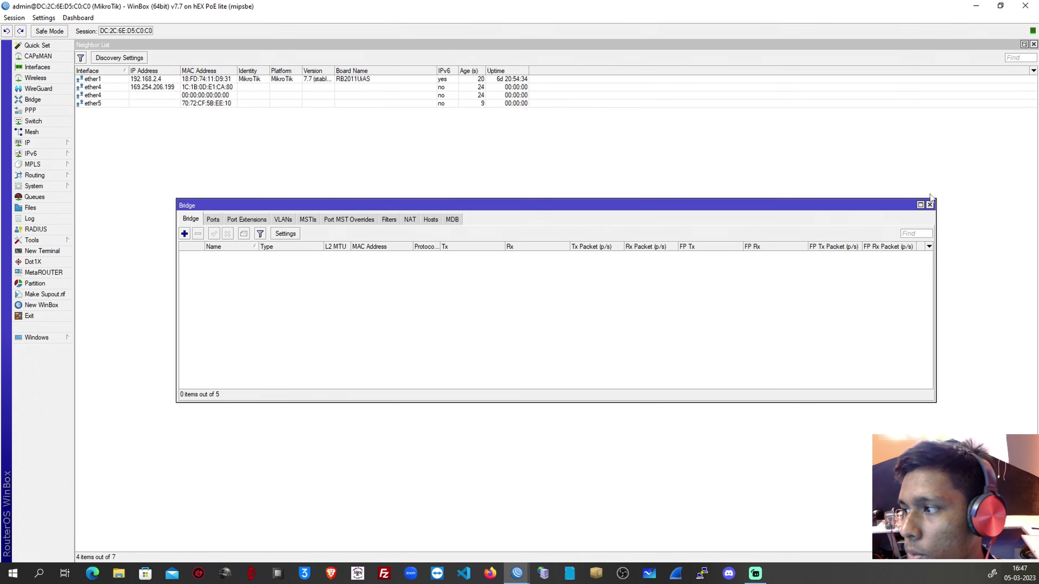
{"action": "left_click", "coordinate": [930, 205]}
{"action": "left_click", "coordinate": [1034, 44]}
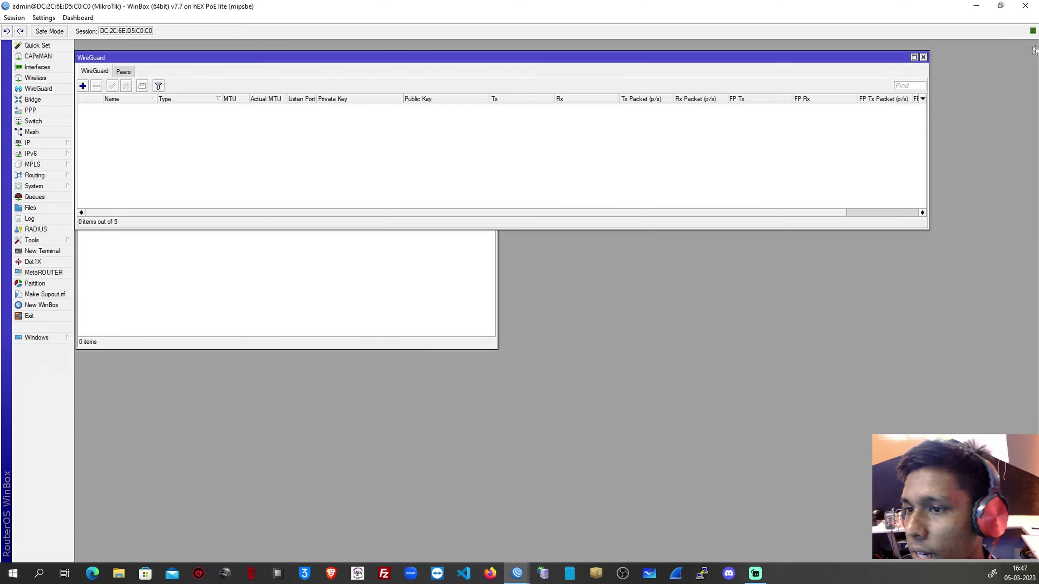
{"action": "left_click", "coordinate": [924, 57]}
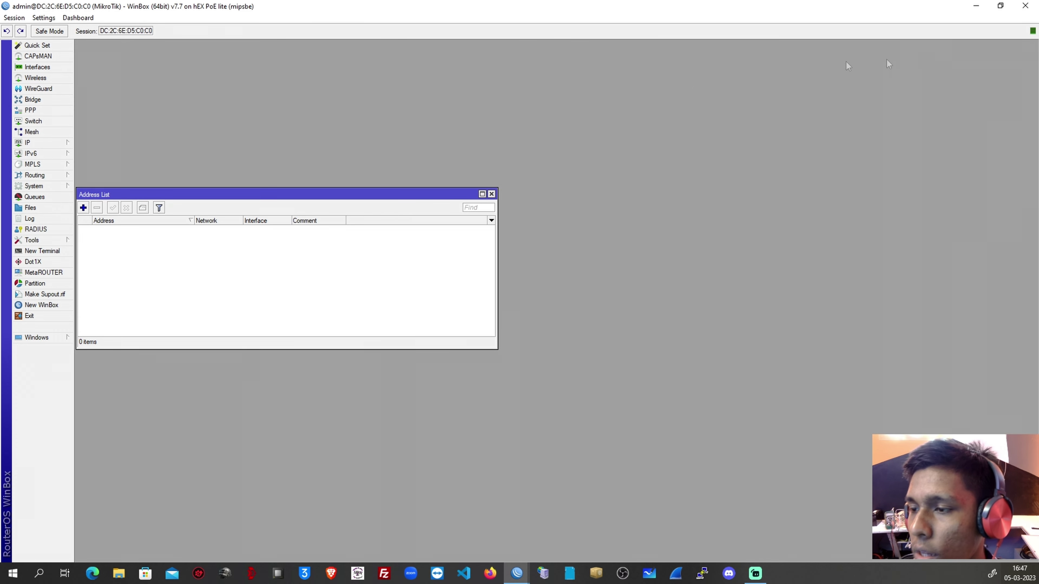
{"action": "left_click", "coordinate": [491, 194]}
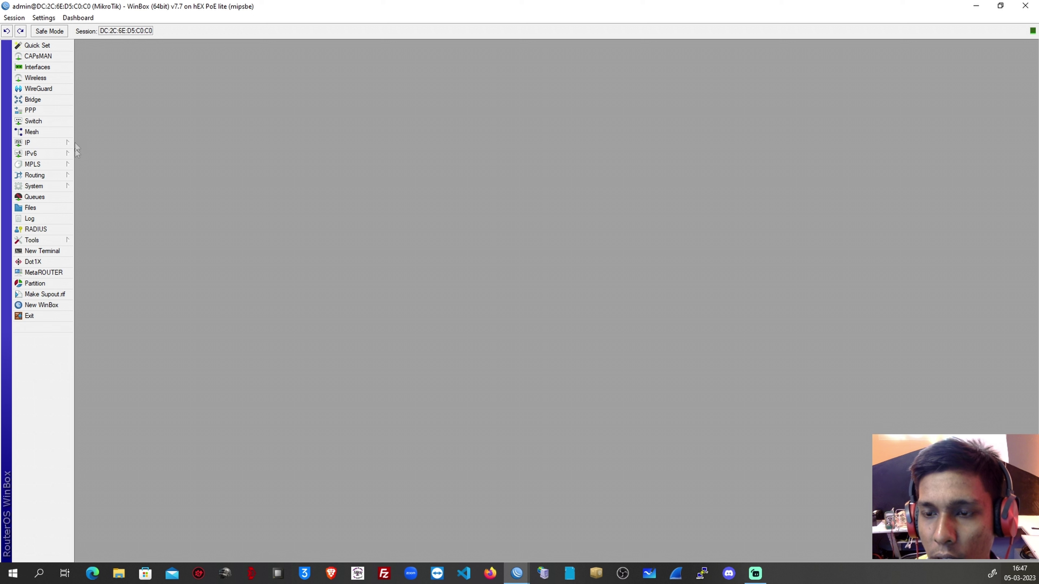
Open the Interface List showing ether1–ether5 and bring up ether1's context menu.
{"action": "left_click", "coordinate": [37, 67]}
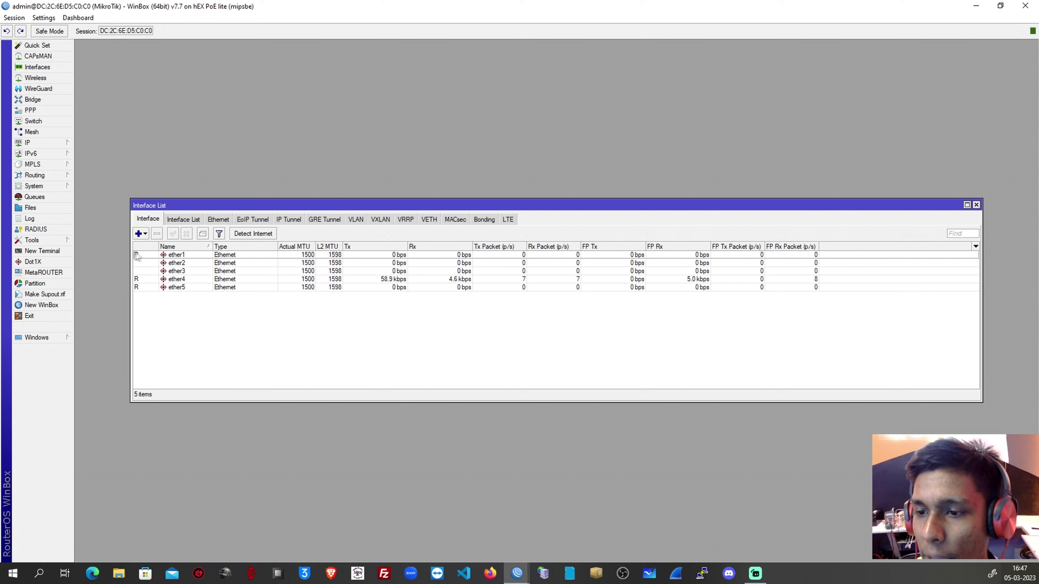
{"action": "mouse_move", "coordinate": [136, 256]}
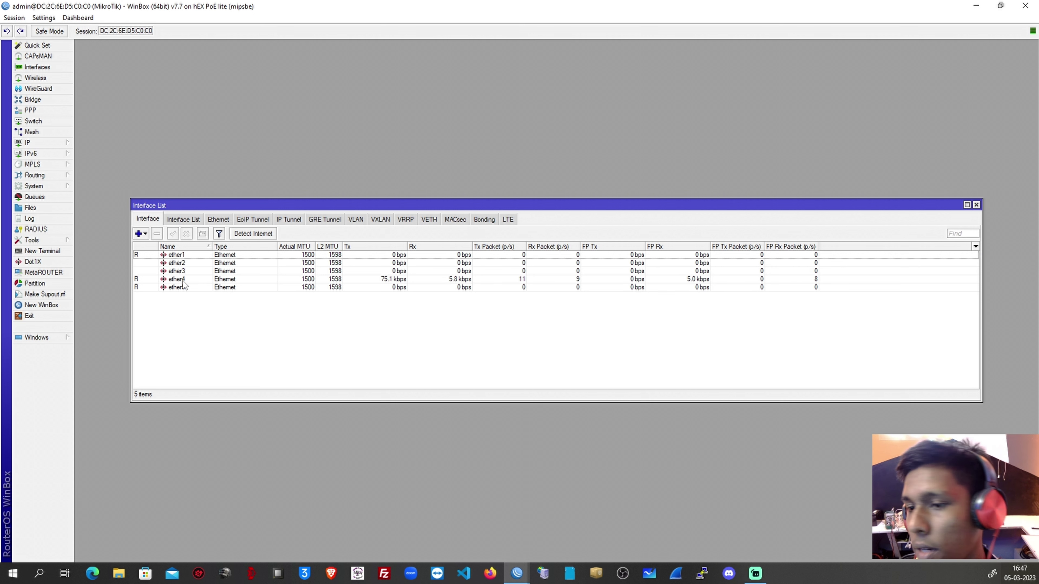
{"action": "right_click", "coordinate": [186, 256]}
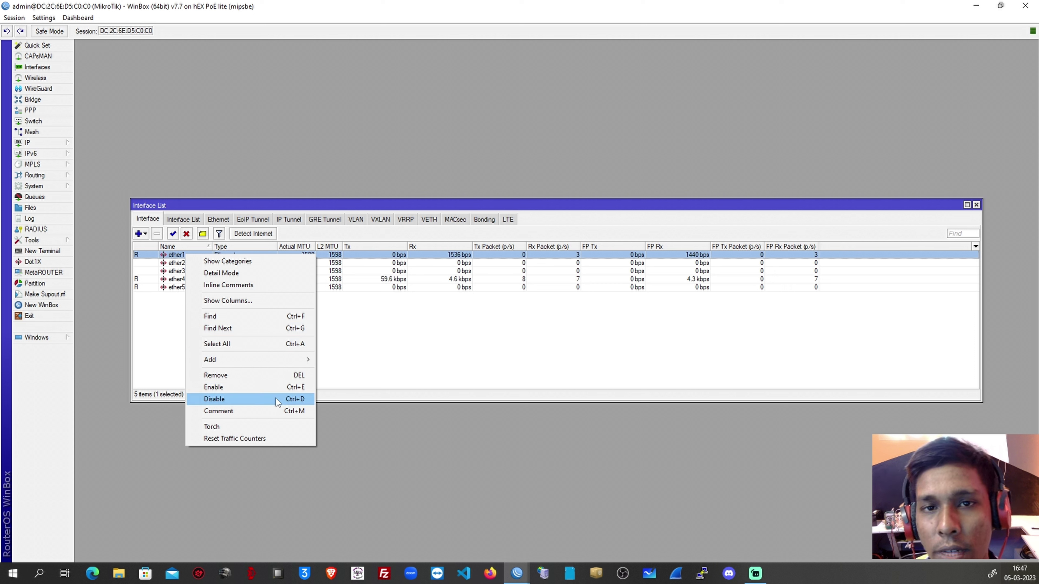
Rename ether1 to 'wan 1', correcting the typo 'wani 1'.
{"action": "left_click", "coordinate": [169, 257]}
{"action": "double_click", "coordinate": [170, 258]}
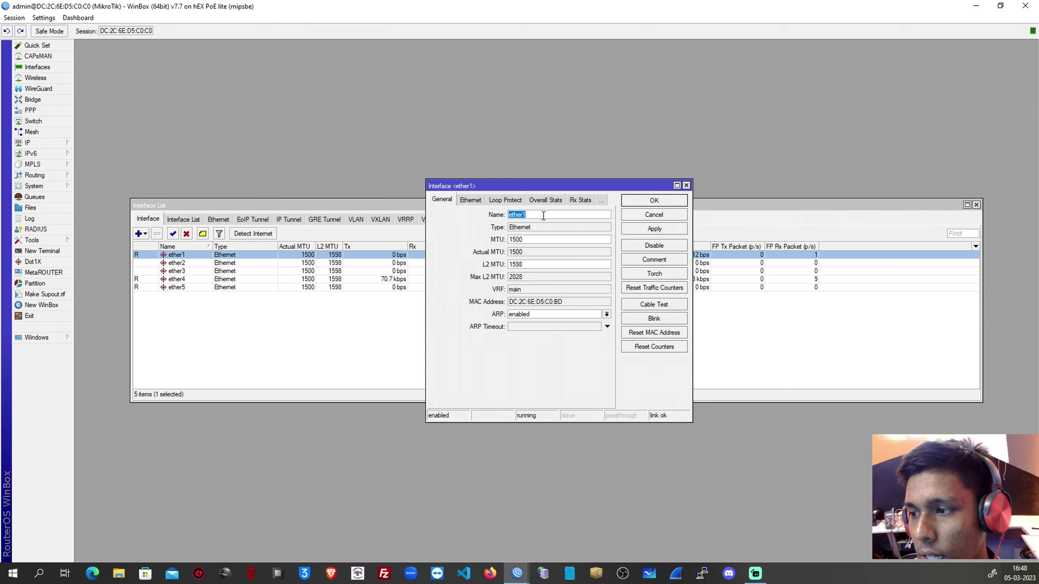
{"action": "type", "text": "wani 1"}
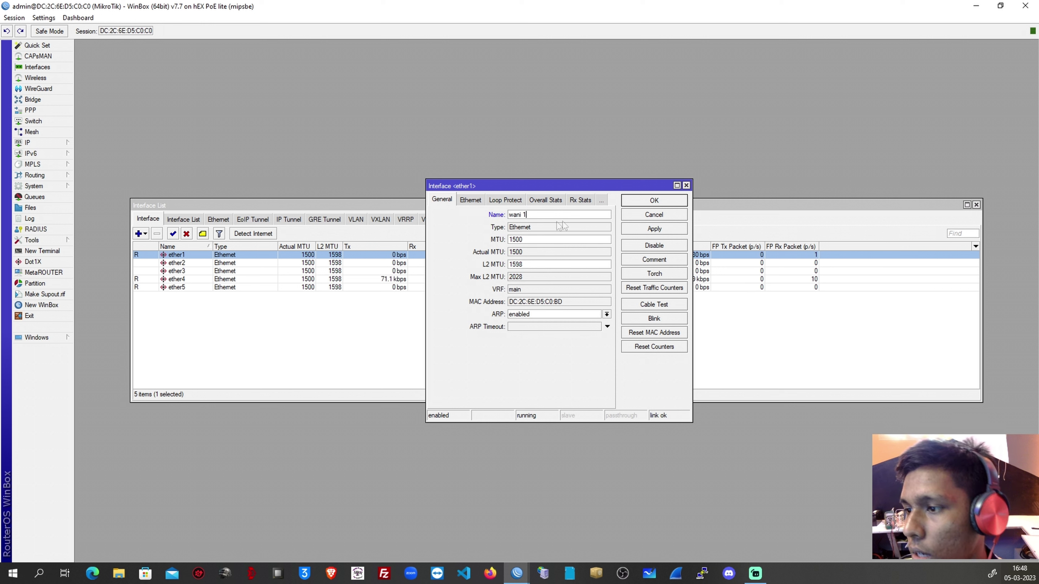
{"action": "key", "text": "Left"}
{"action": "key", "text": "Left"}
{"action": "key", "text": "BackSpace"}
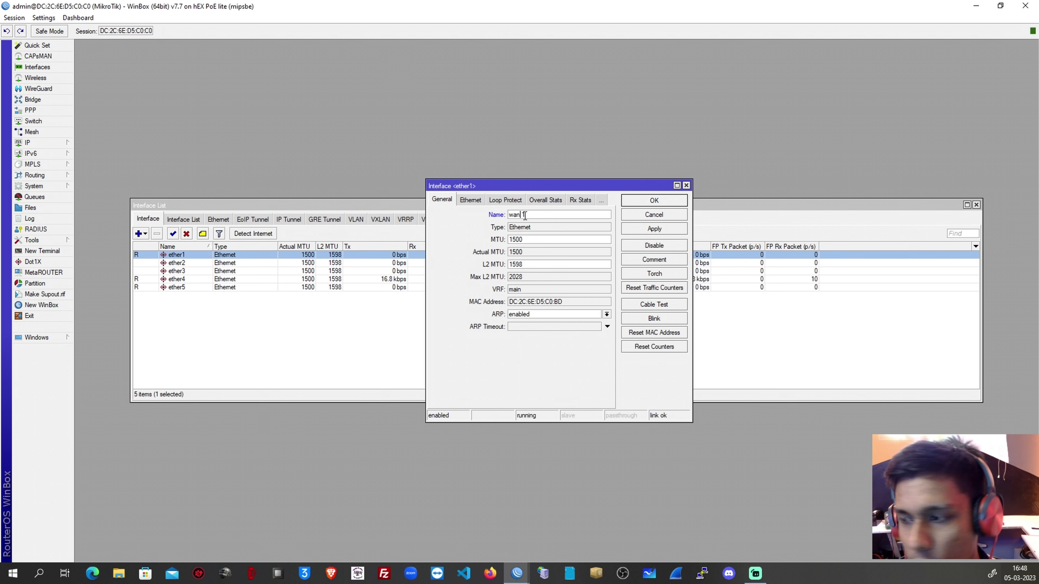
{"action": "left_click", "coordinate": [654, 229]}
{"action": "left_click", "coordinate": [647, 201]}
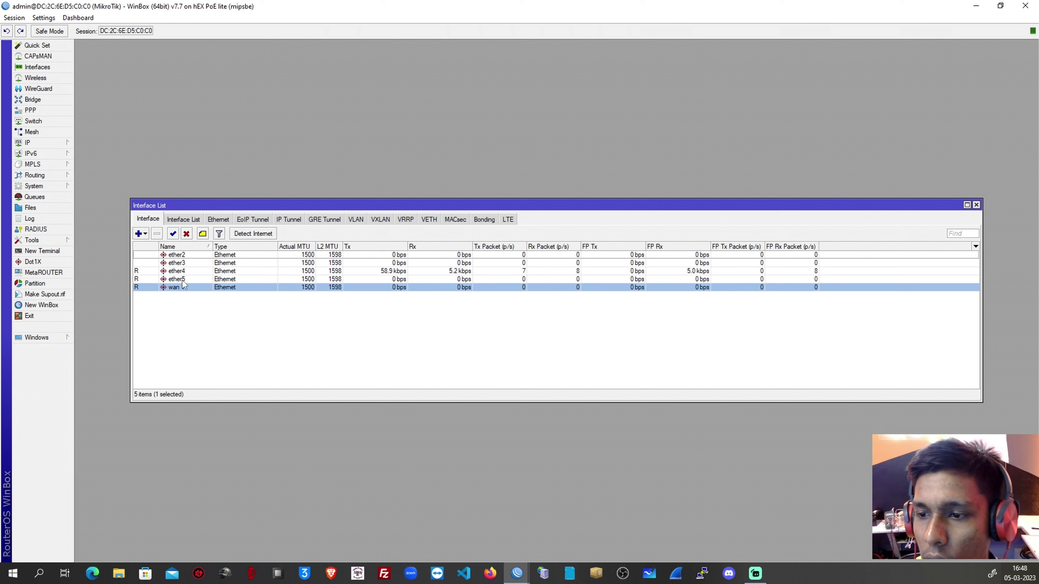
Rename ether2 to LAN2 and ether3 to LAN3.
{"action": "double_click", "coordinate": [184, 255]}
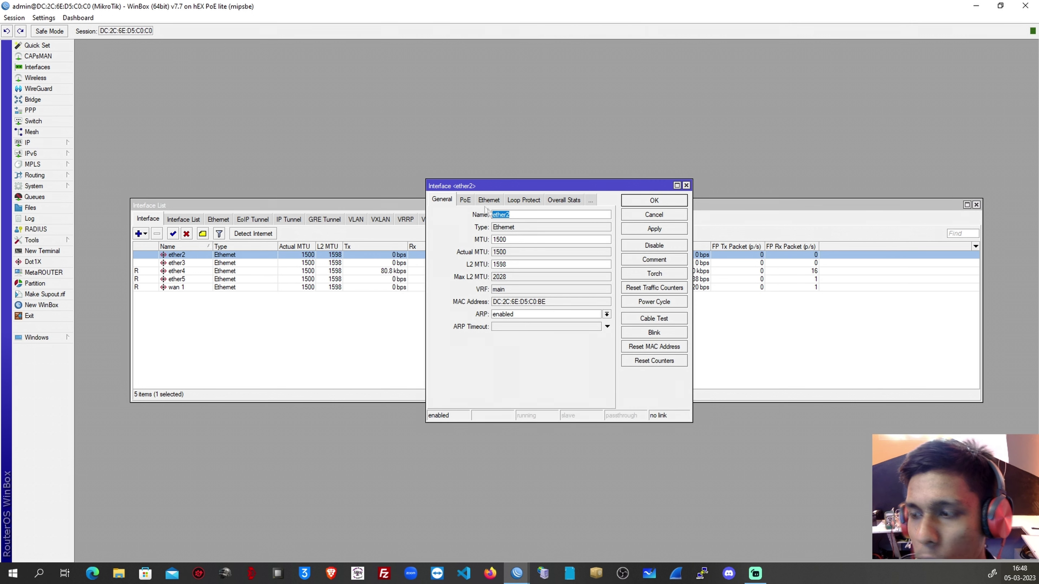
{"action": "type", "text": "LAN2"}
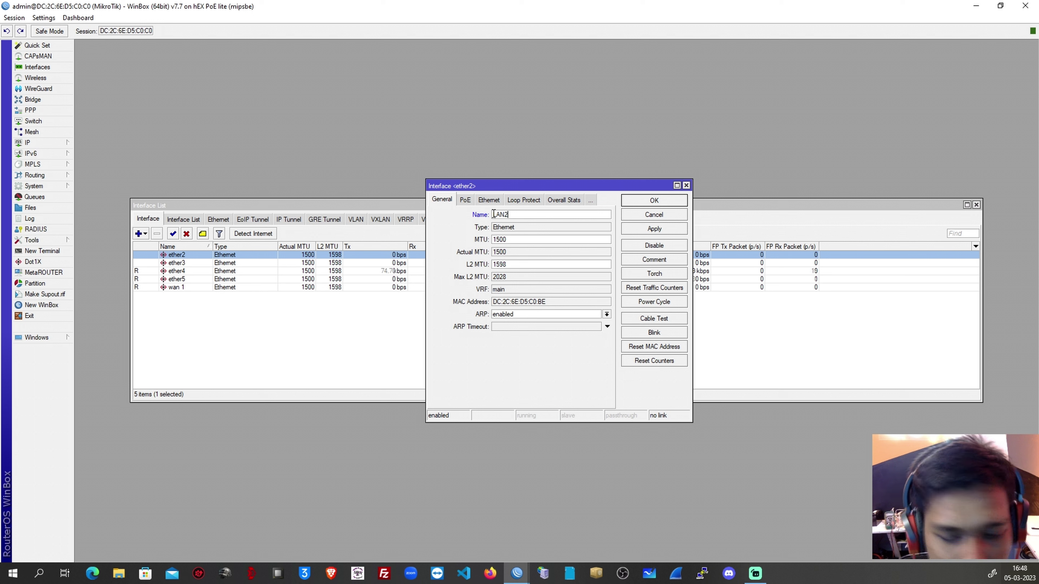
{"action": "left_click", "coordinate": [666, 229]}
{"action": "left_click", "coordinate": [663, 201]}
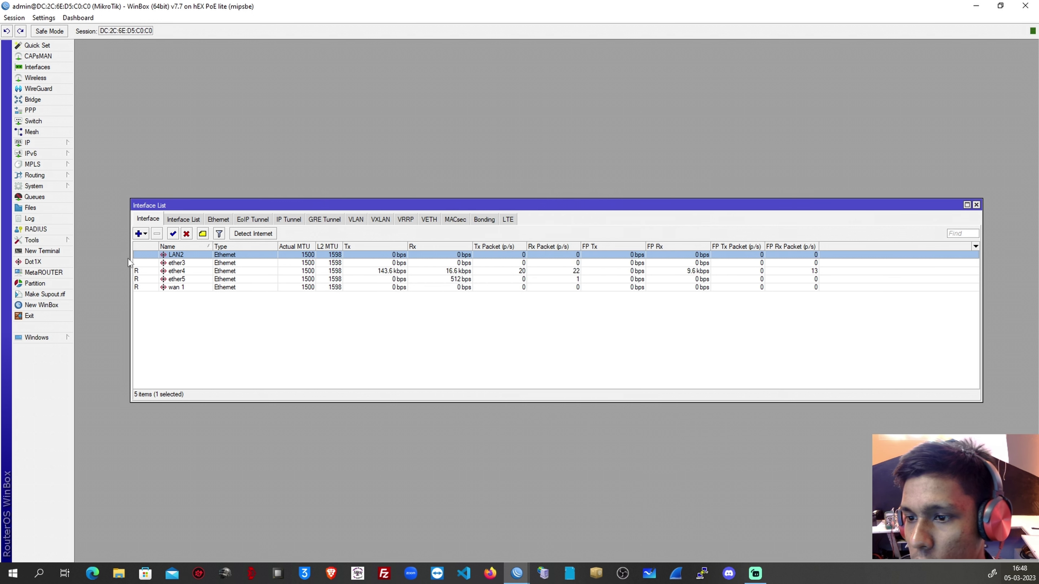
{"action": "left_click", "coordinate": [181, 264]}
{"action": "double_click", "coordinate": [181, 264]}
{"action": "type", "text": "LAN3"}
{"action": "left_click", "coordinate": [645, 230]}
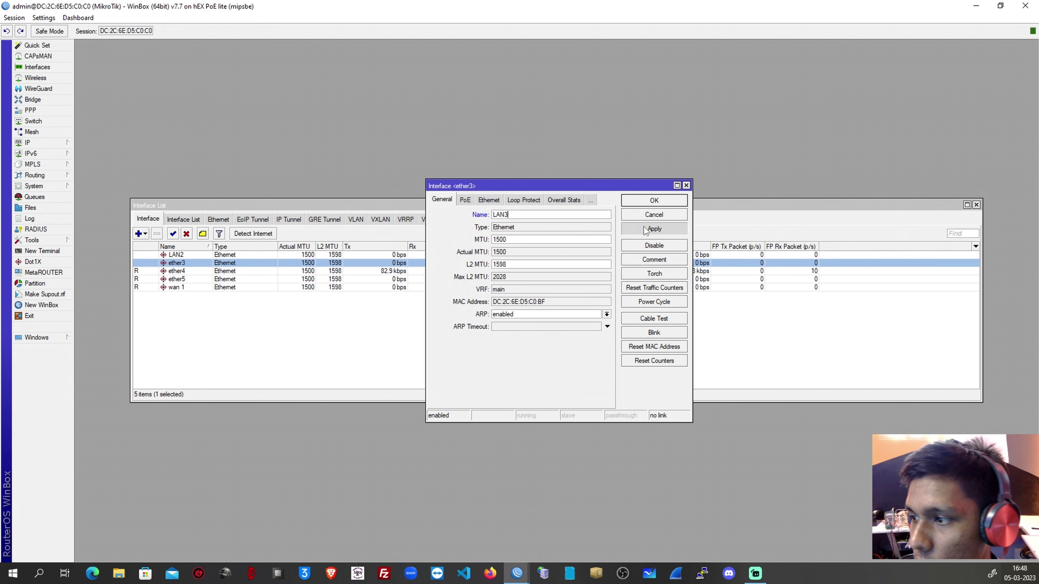
{"action": "left_click", "coordinate": [654, 201]}
Rename ether4 to LAN4 and ether5 to LAN5, then close the Interface List.
{"action": "left_click", "coordinate": [176, 271]}
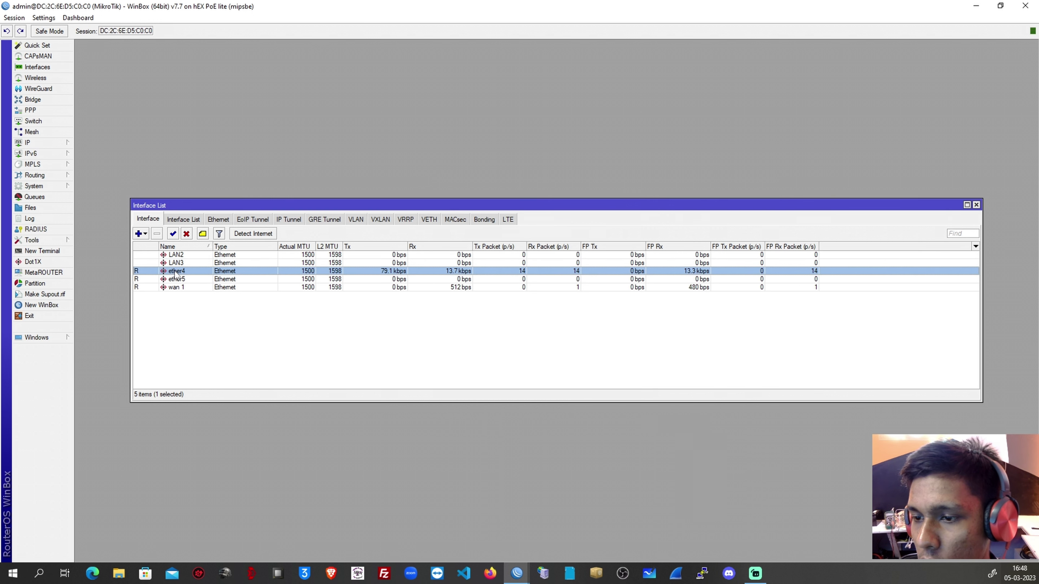
{"action": "double_click", "coordinate": [176, 275]}
{"action": "type", "text": "LAN"}
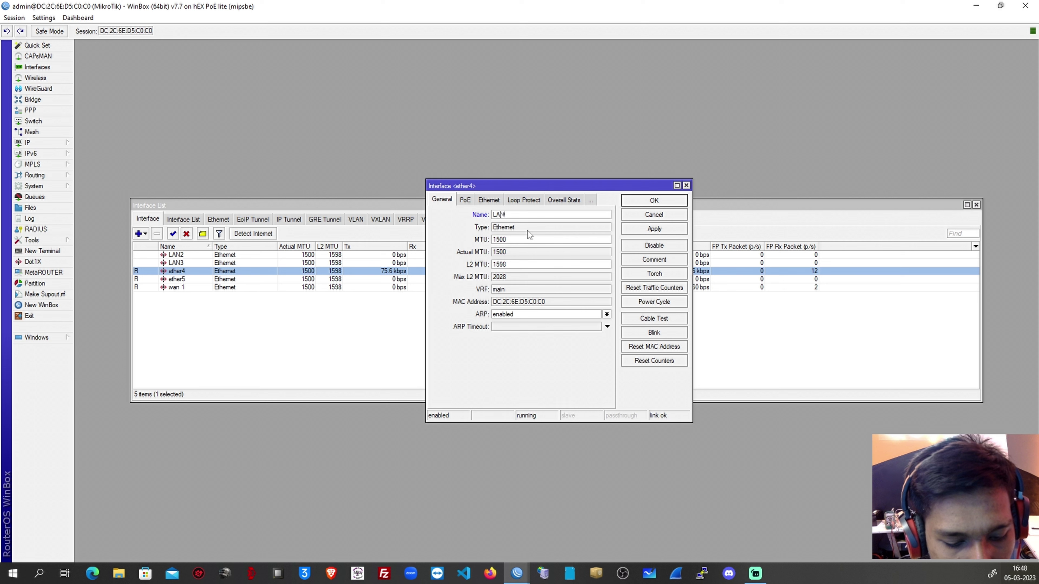
{"action": "type", "text": "4"}
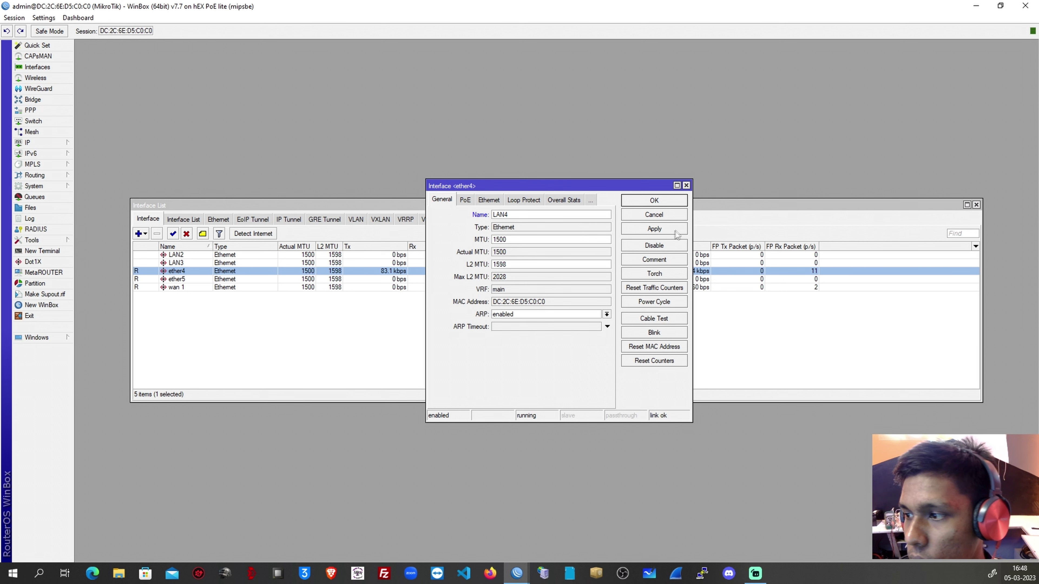
{"action": "left_click", "coordinate": [673, 230]}
{"action": "left_click", "coordinate": [655, 201]}
{"action": "double_click", "coordinate": [176, 280]}
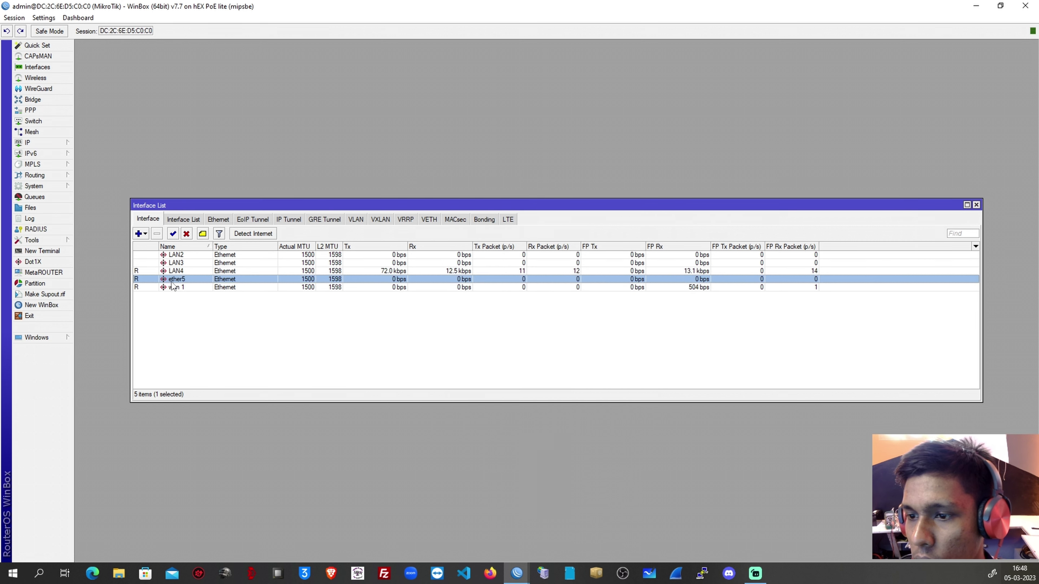
{"action": "type", "text": "LAN5"}
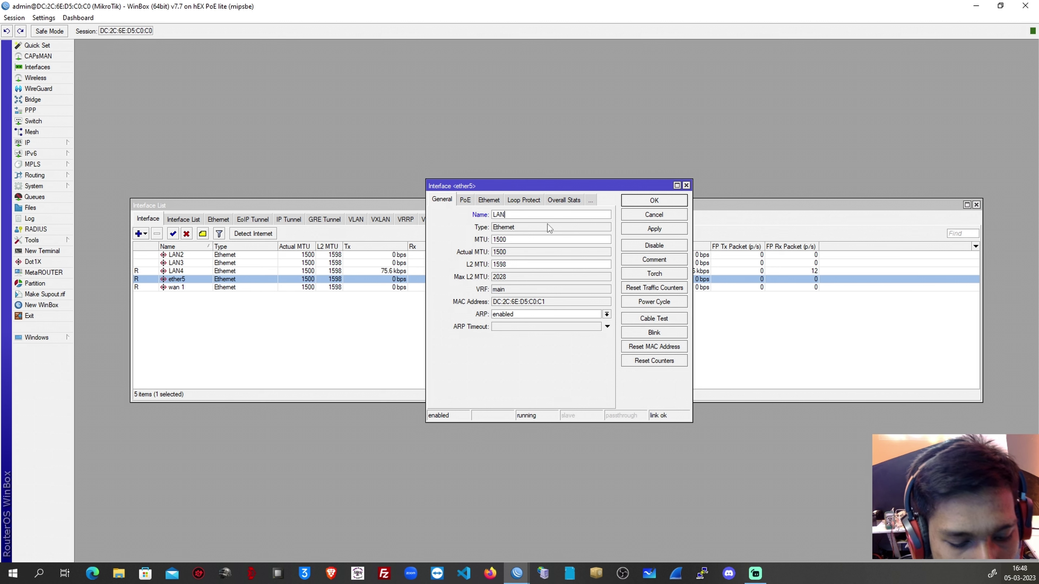
{"action": "left_click", "coordinate": [638, 230]}
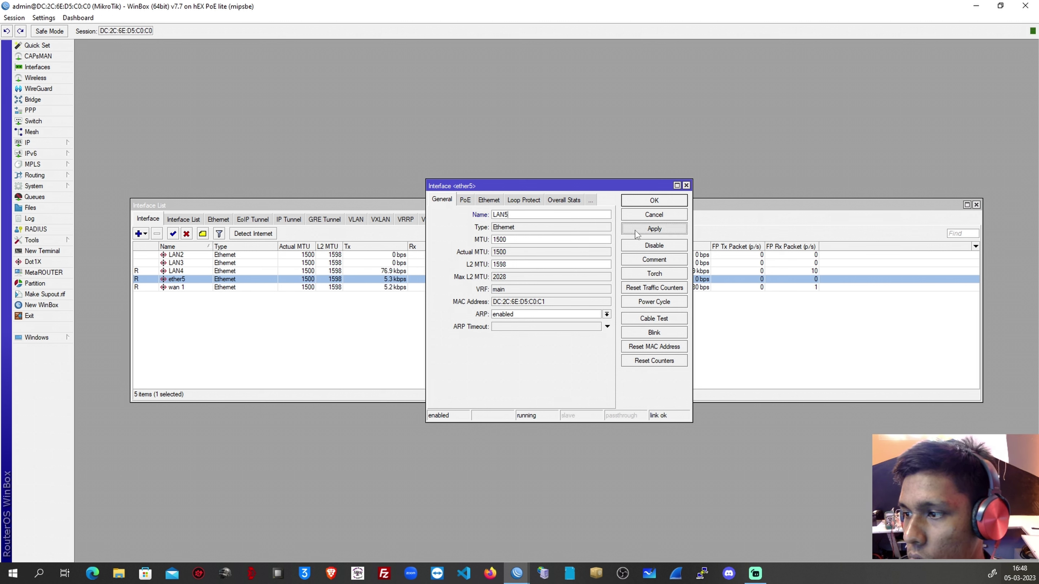
{"action": "left_click", "coordinate": [643, 201]}
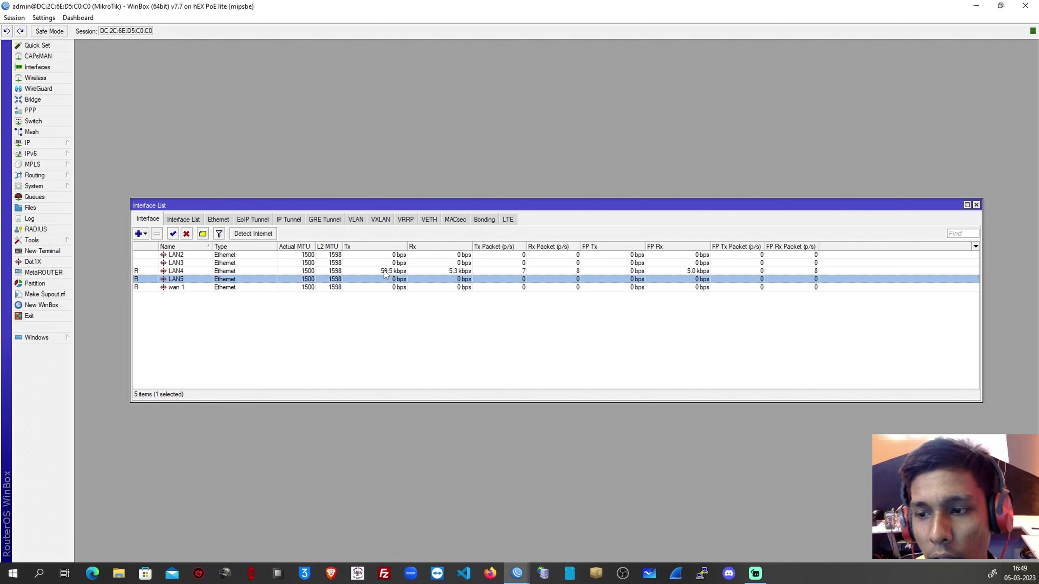
{"action": "left_click", "coordinate": [976, 205]}
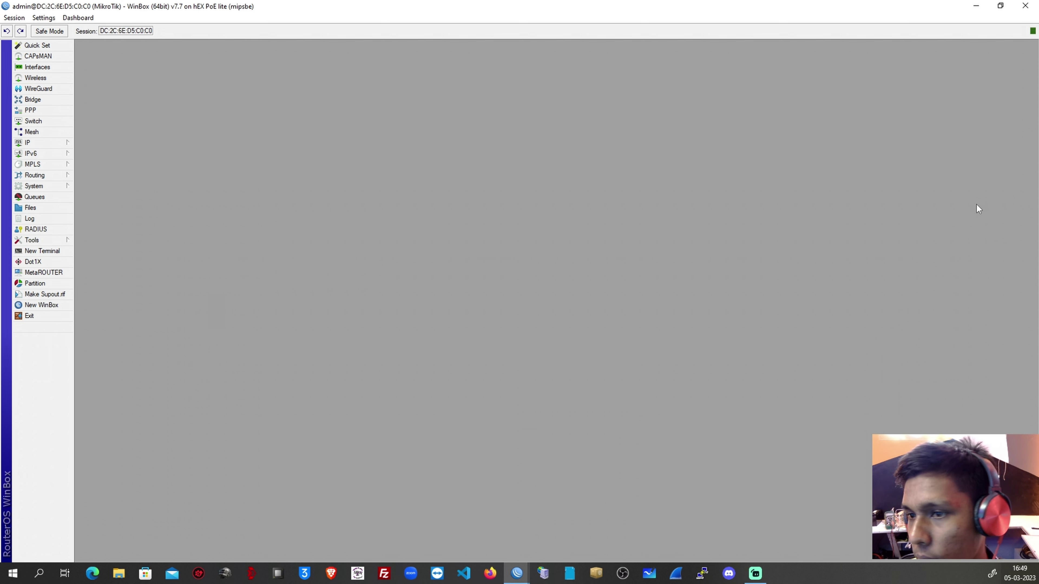
Open the IP > DHCP Client list.
{"action": "left_click", "coordinate": [62, 143]}
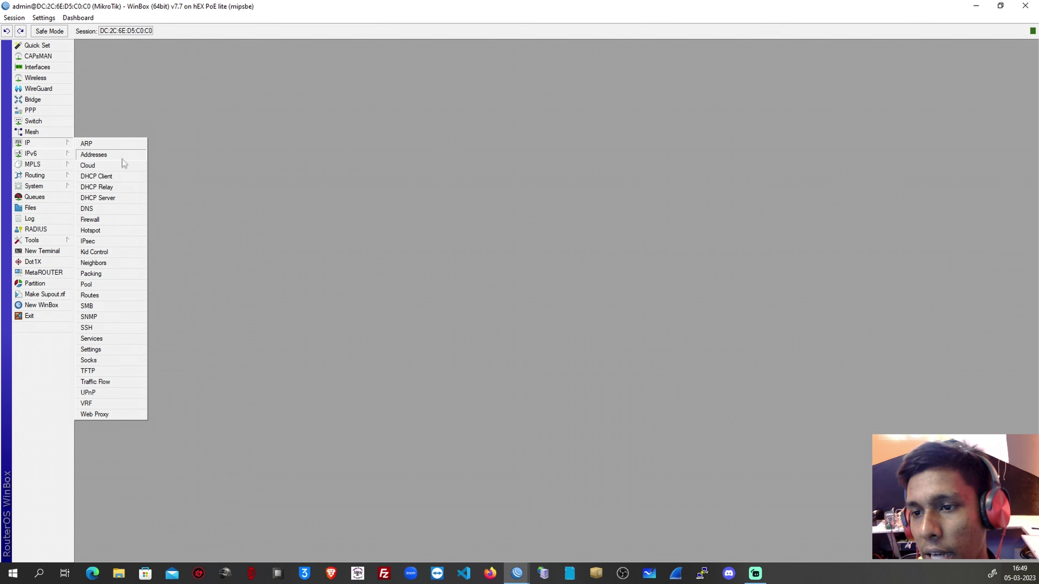
{"action": "left_click", "coordinate": [124, 176]}
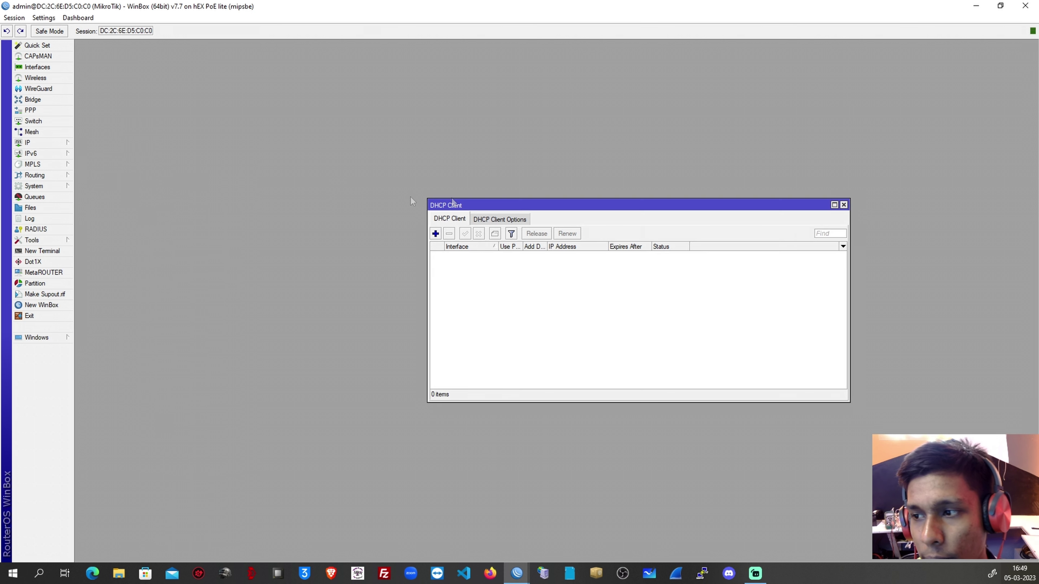
{"action": "left_click_drag", "start_coordinate": [548, 205], "coordinate": [323, 143]}
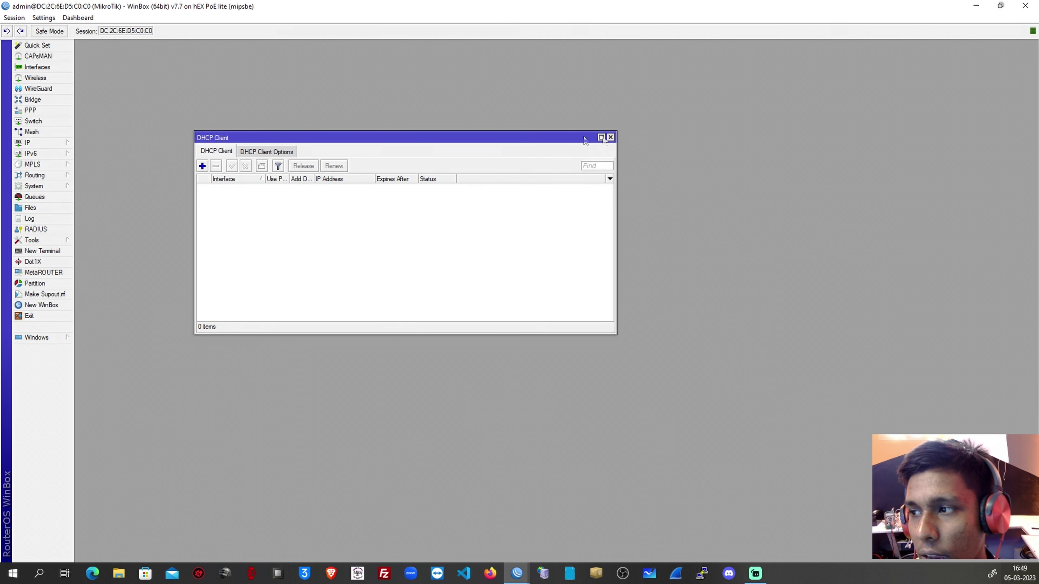
{"action": "left_click", "coordinate": [609, 141]}
{"action": "left_click", "coordinate": [28, 143]}
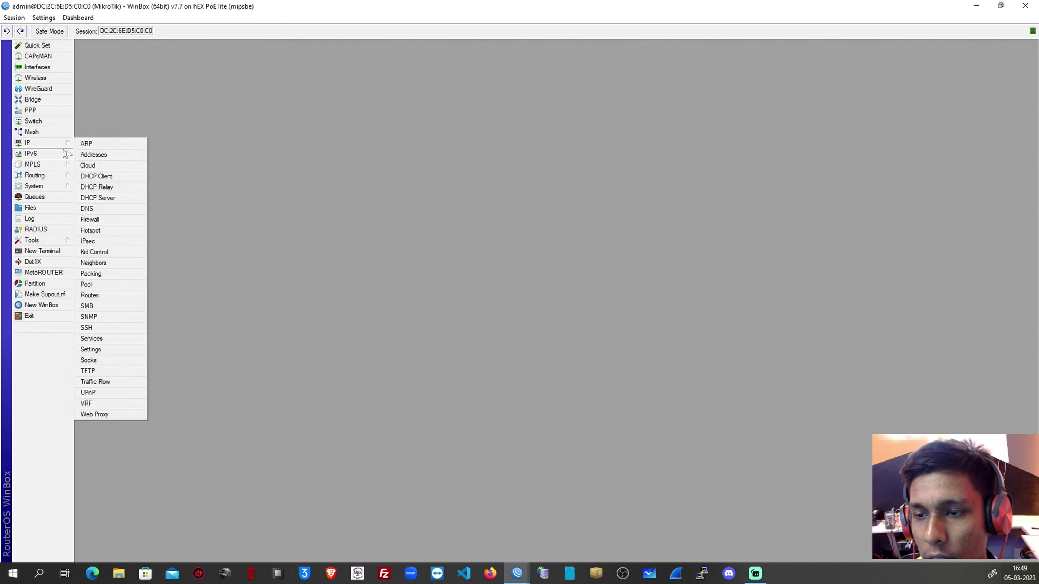
{"action": "left_click", "coordinate": [104, 177]}
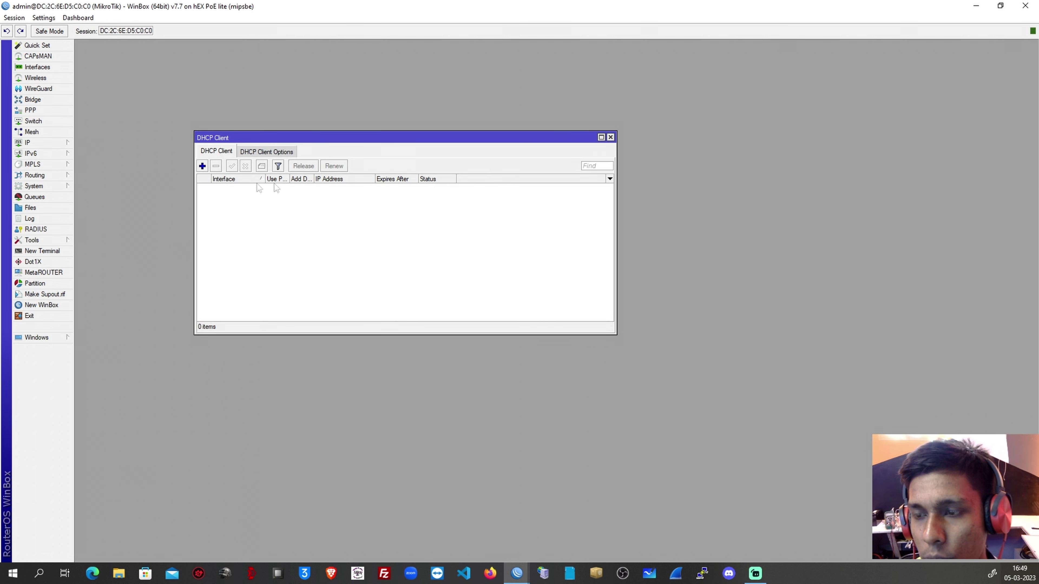
Add a DHCP client on wan 1 with Use Peer DNS and Use Peer NTP unticked, then review it.
{"action": "left_click", "coordinate": [202, 166]}
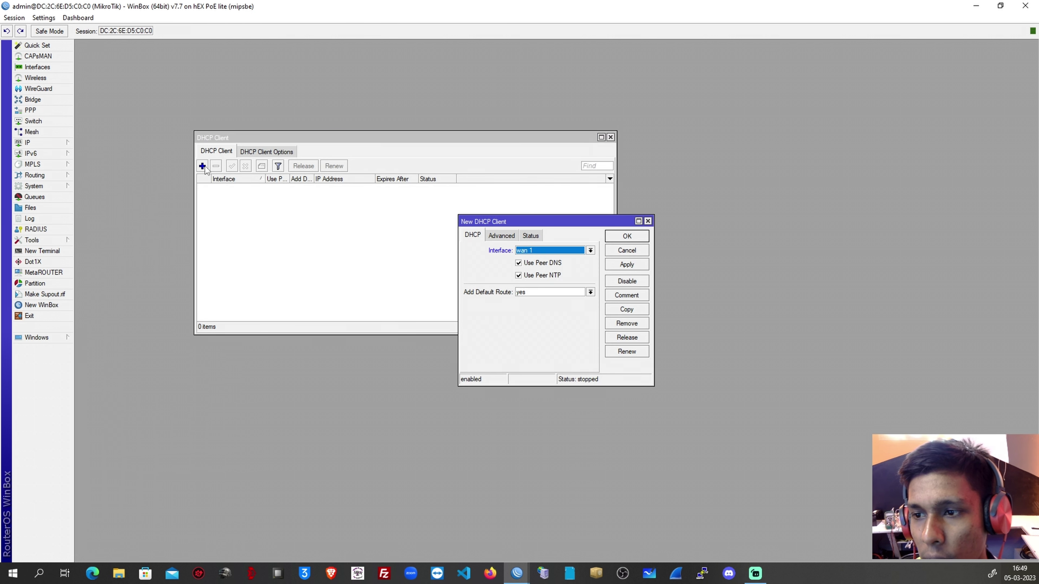
{"action": "left_click", "coordinate": [590, 250]}
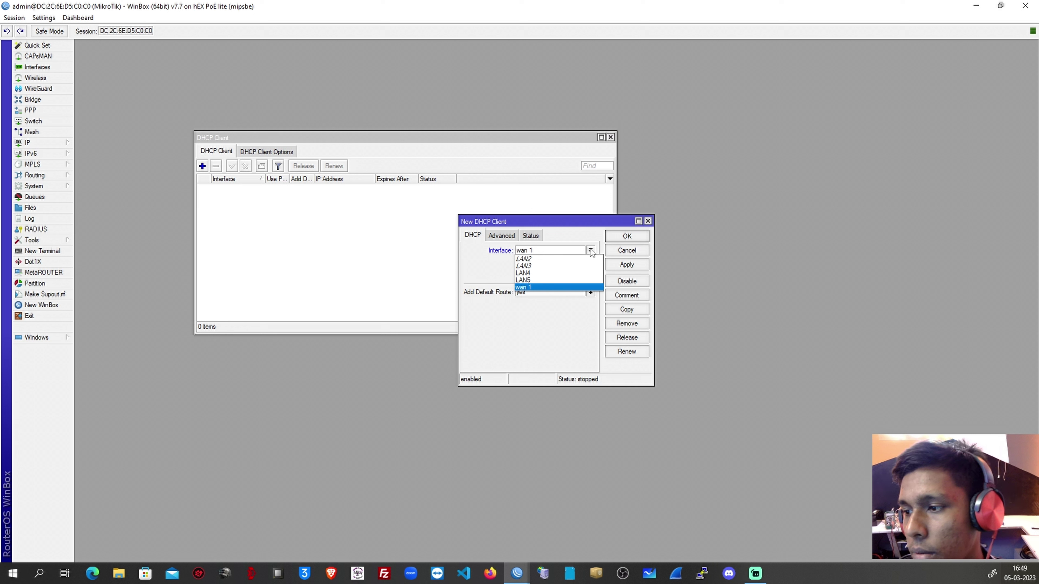
{"action": "left_click", "coordinate": [546, 288]}
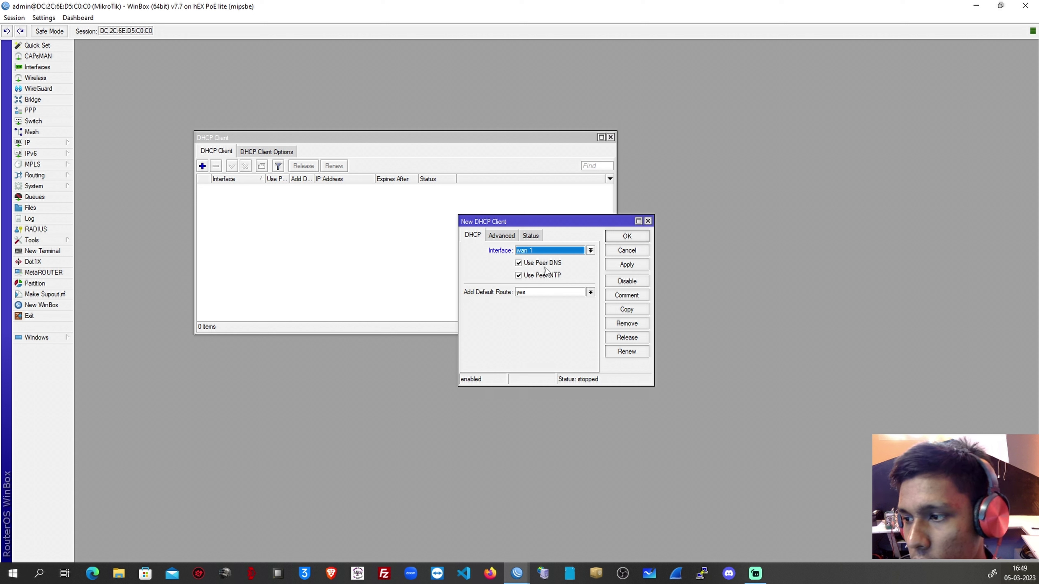
{"action": "left_click", "coordinate": [546, 266]}
{"action": "left_click", "coordinate": [533, 276]}
{"action": "left_click", "coordinate": [627, 264]}
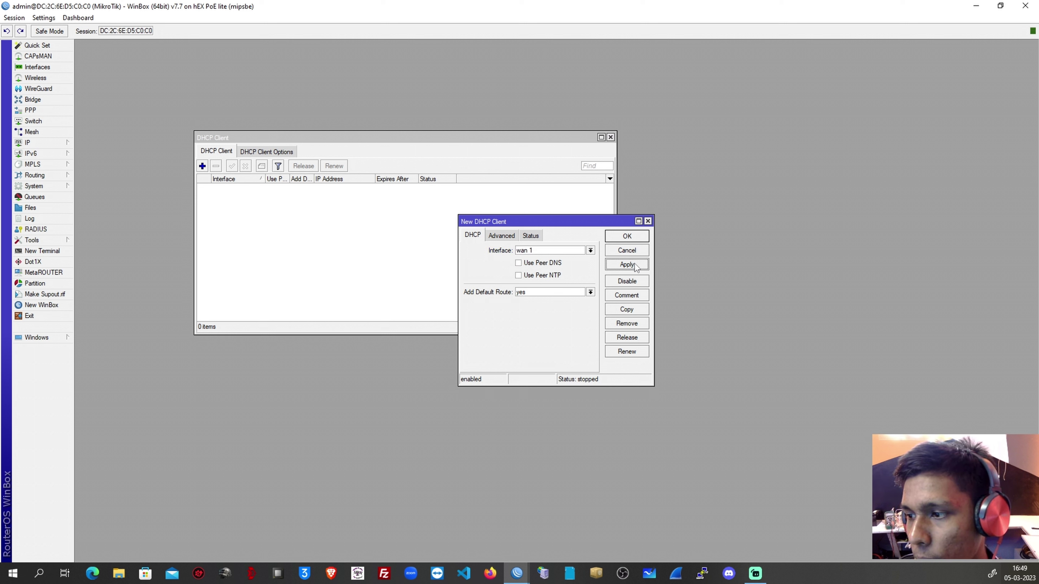
{"action": "left_click", "coordinate": [627, 236]}
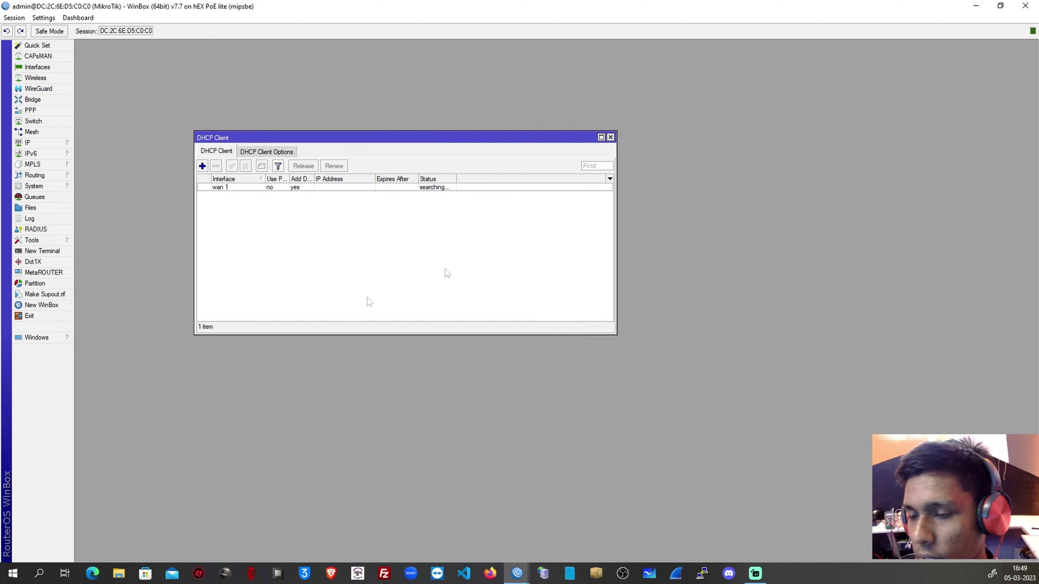
{"action": "double_click", "coordinate": [336, 187]}
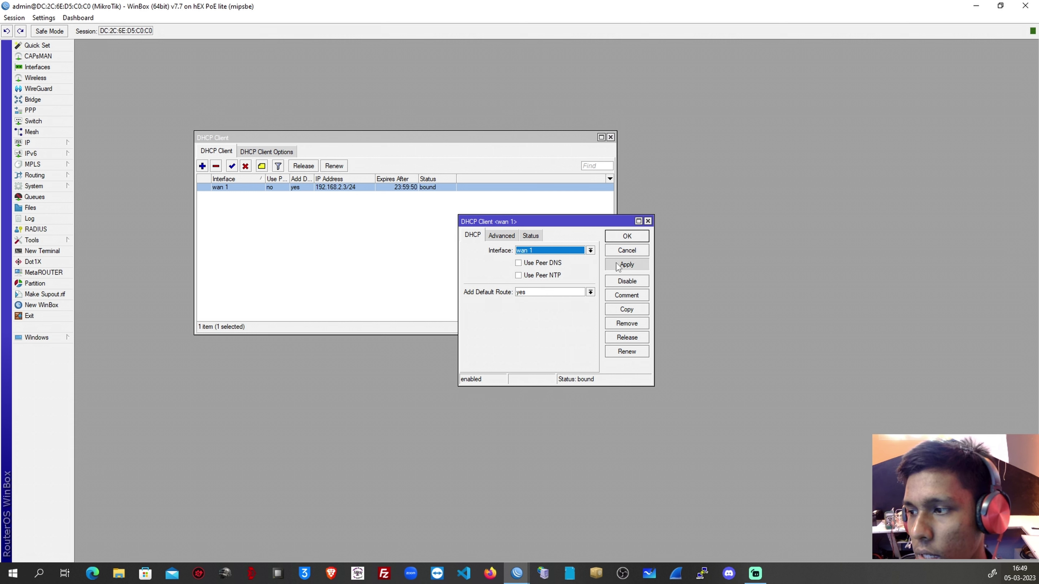
{"action": "left_click", "coordinate": [619, 236]}
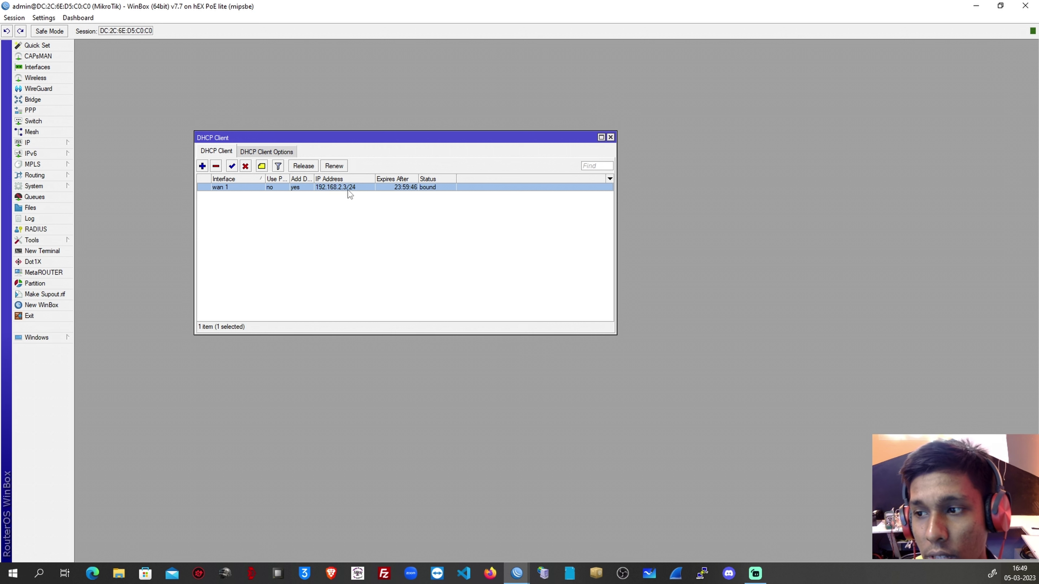
{"action": "mouse_move", "coordinate": [354, 189]}
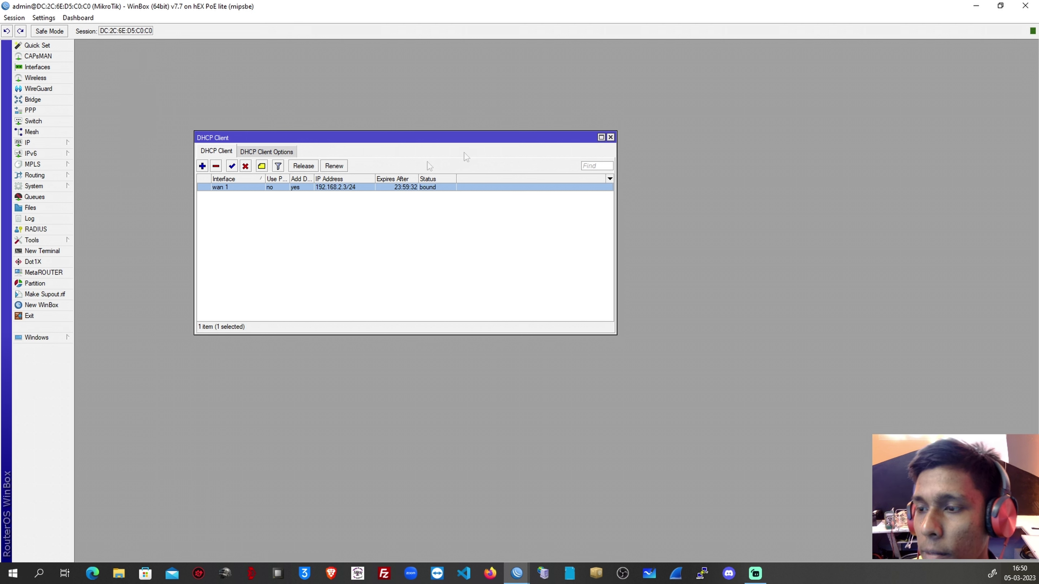
{"action": "left_click", "coordinate": [610, 137]}
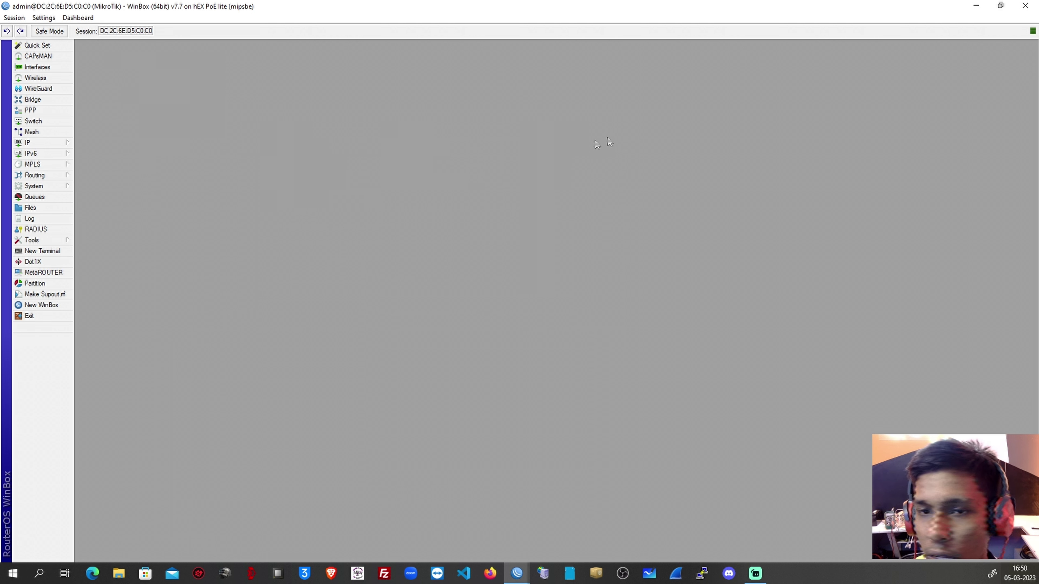
{"action": "left_click", "coordinate": [57, 143]}
{"action": "left_click", "coordinate": [91, 151]}
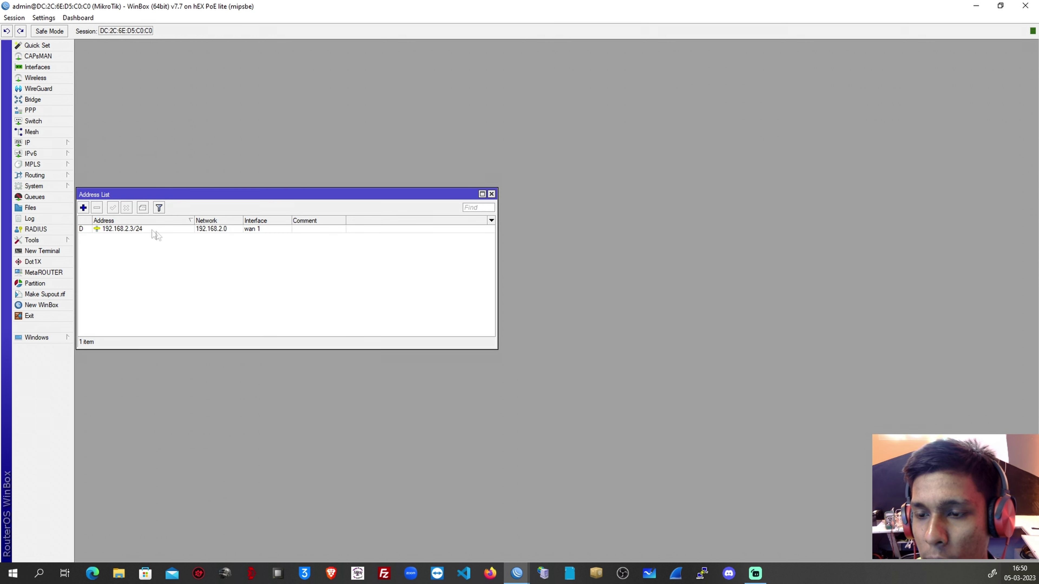
{"action": "mouse_move", "coordinate": [85, 233]}
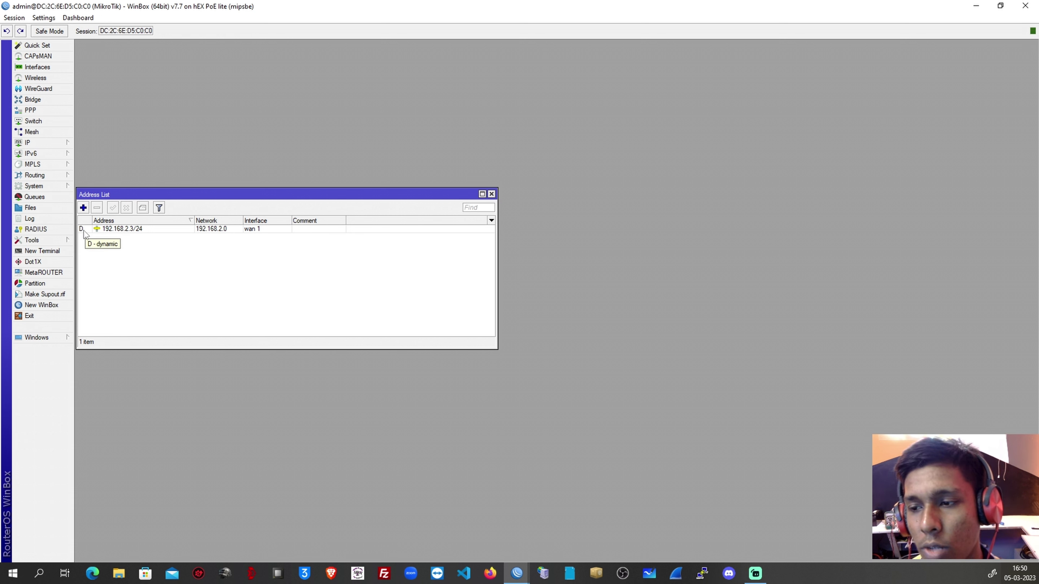
{"action": "left_click_drag", "start_coordinate": [417, 192], "coordinate": [778, 154]}
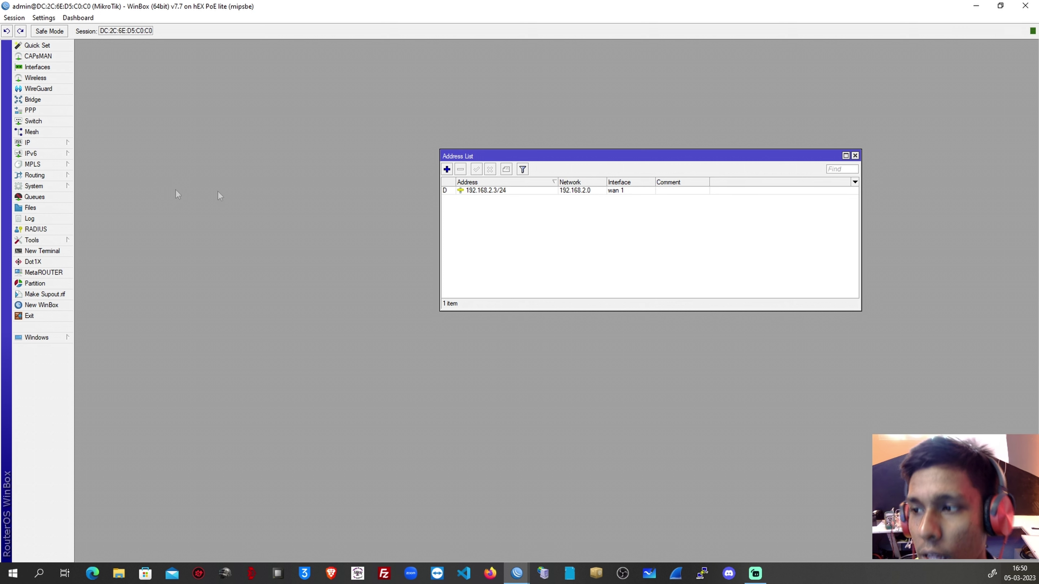
{"action": "mouse_move", "coordinate": [497, 195]}
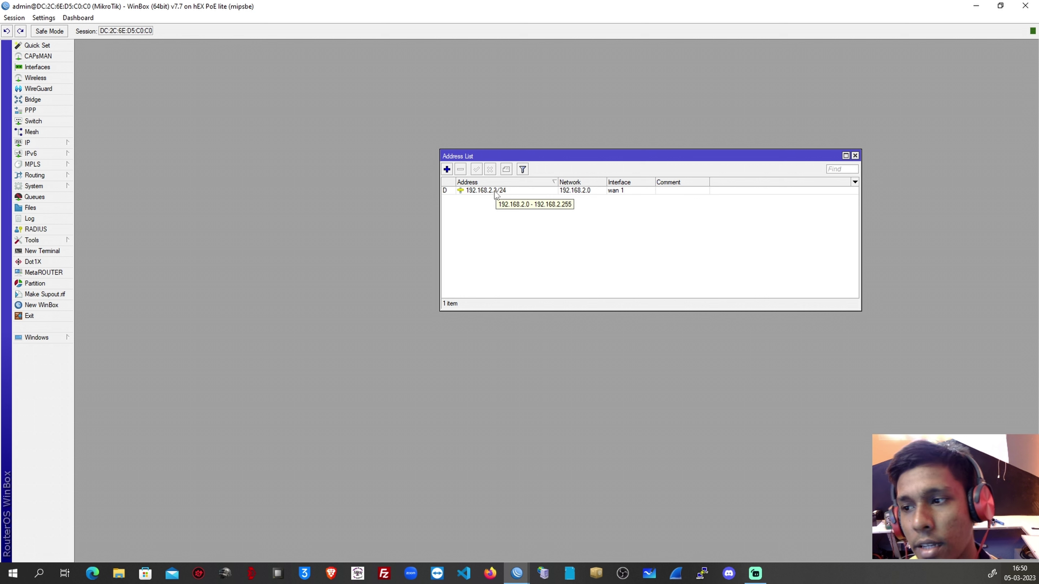
Add a bridge named 'DHCP SERVER' and switch to the bridge Ports list.
{"action": "left_click", "coordinate": [36, 102]}
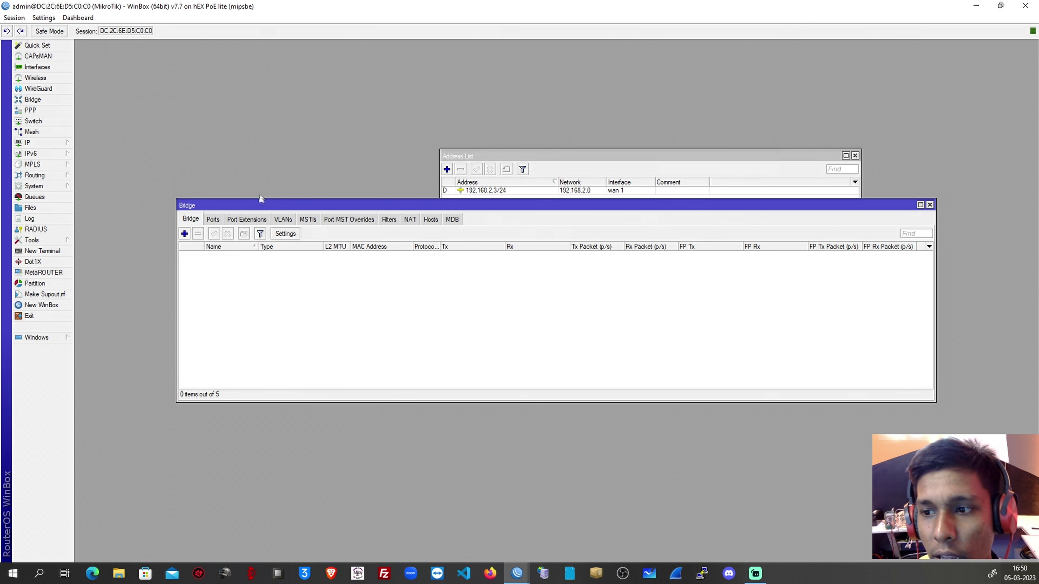
{"action": "left_click", "coordinate": [37, 67]}
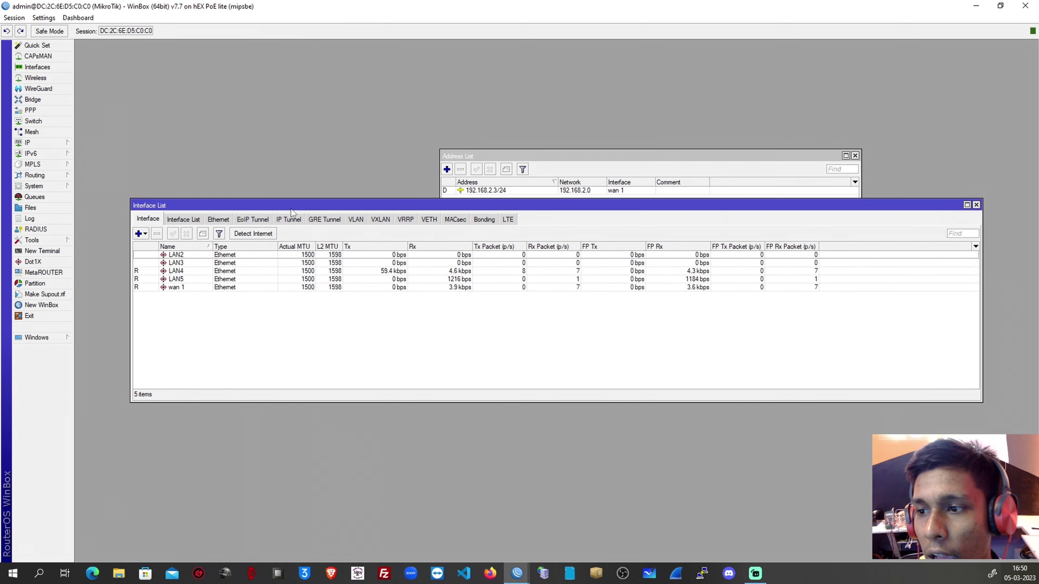
{"action": "left_click_drag", "start_coordinate": [290, 209], "coordinate": [264, 322]}
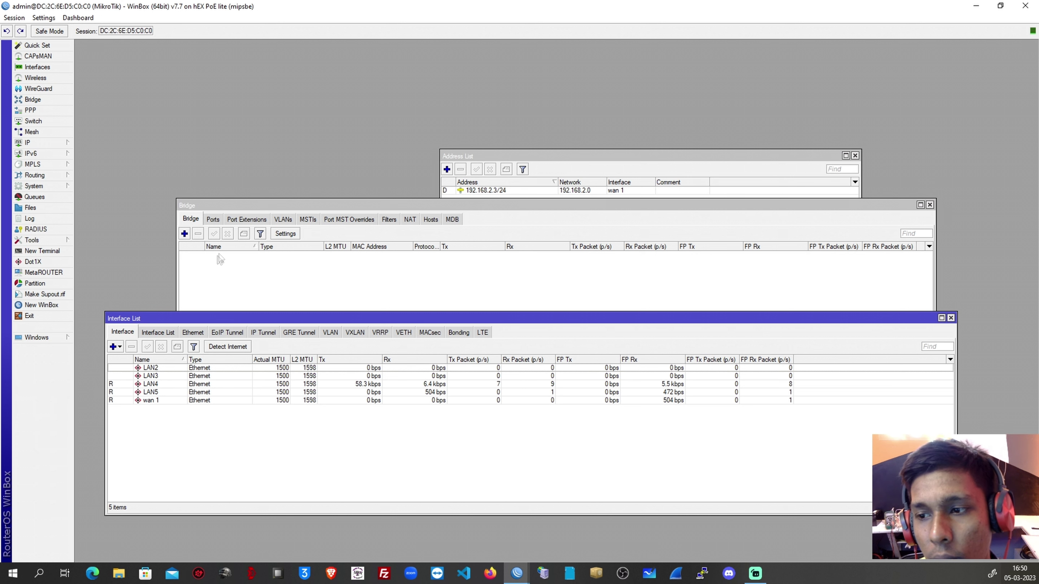
{"action": "left_click", "coordinate": [185, 234]}
{"action": "left_click", "coordinate": [448, 200]}
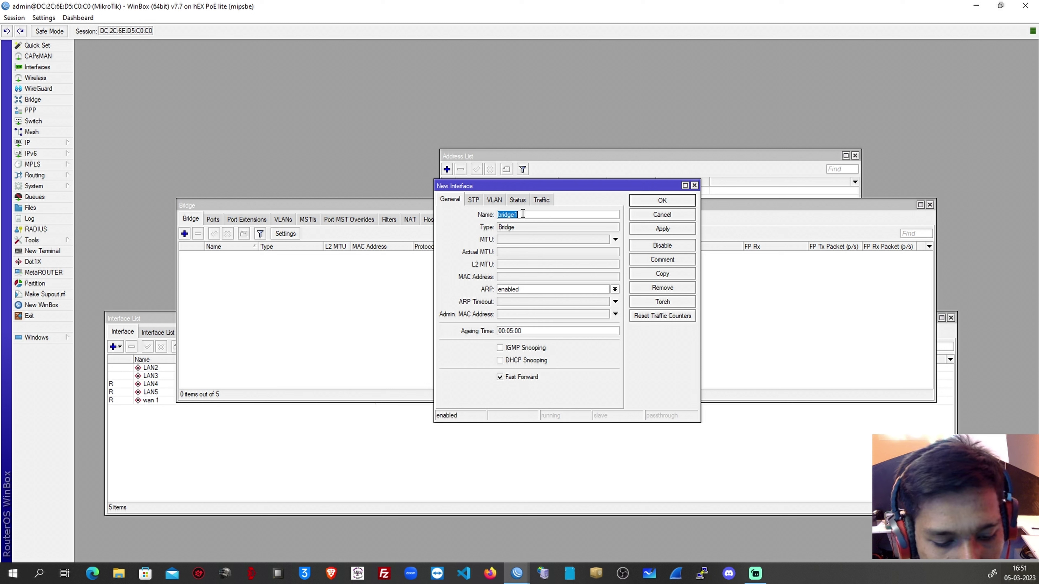
{"action": "type", "text": "DHCP SERVER"}
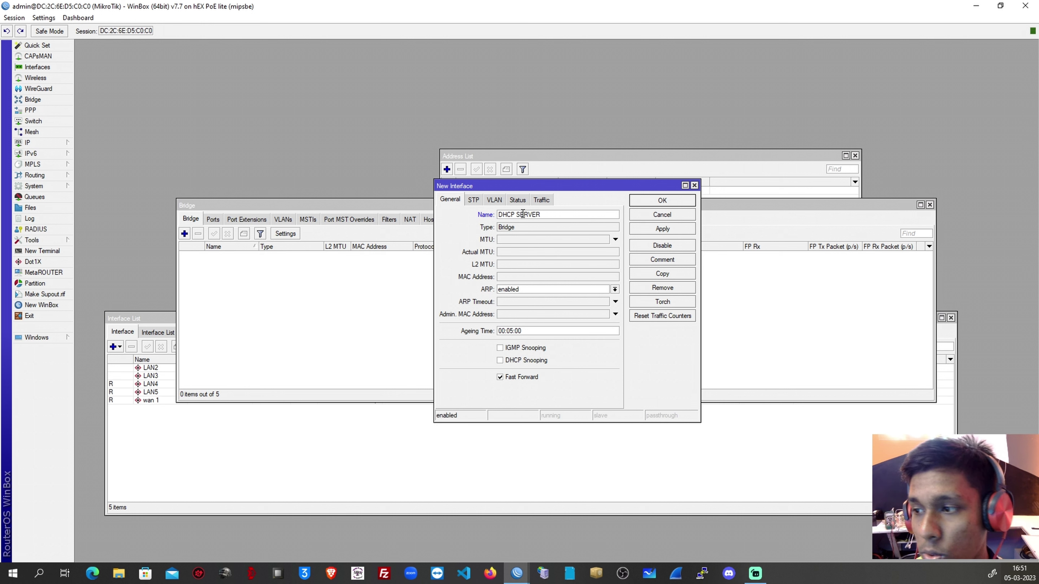
{"action": "left_click", "coordinate": [644, 230]}
{"action": "left_click", "coordinate": [657, 202]}
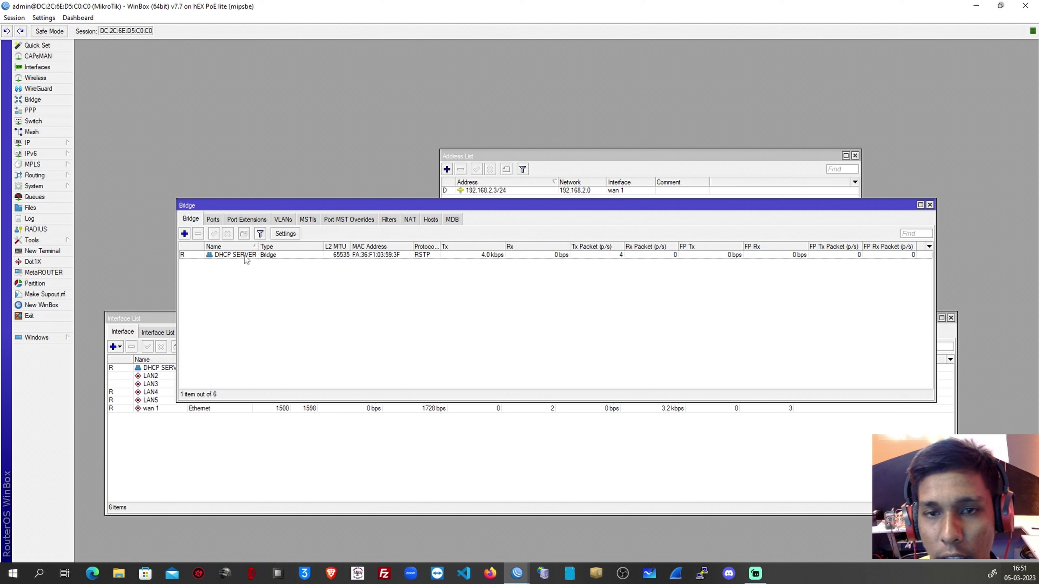
{"action": "left_click", "coordinate": [214, 220]}
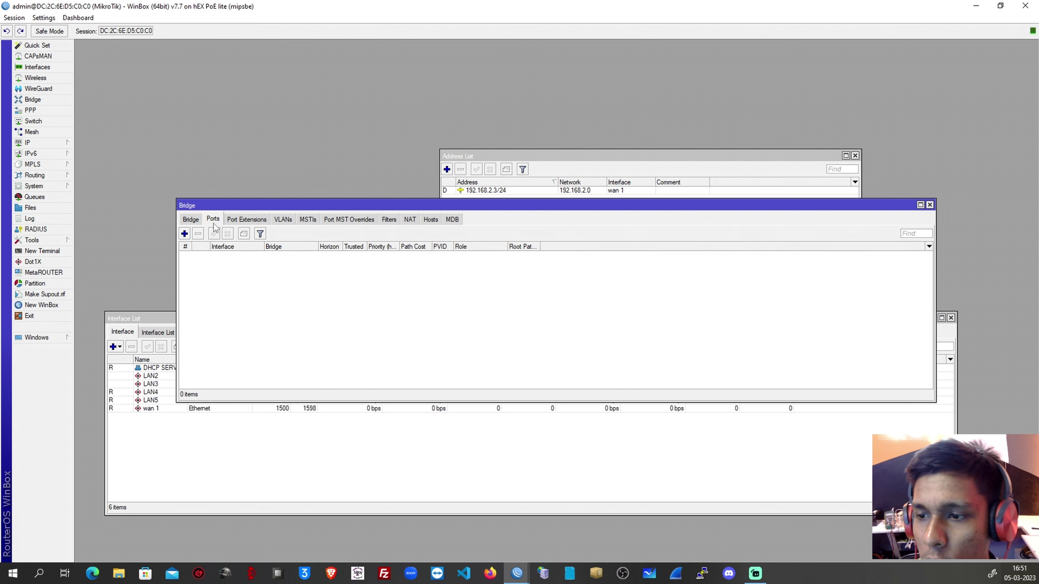
Add LAN4 as a port of the DHCP SERVER bridge.
{"action": "left_click", "coordinate": [186, 233]}
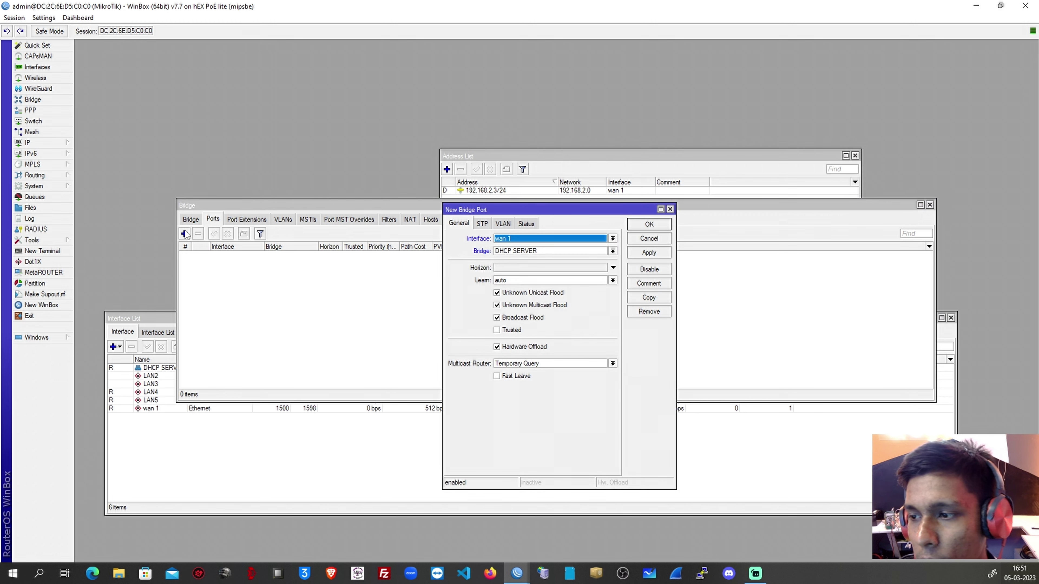
{"action": "left_click_drag", "start_coordinate": [464, 212], "coordinate": [305, 211]}
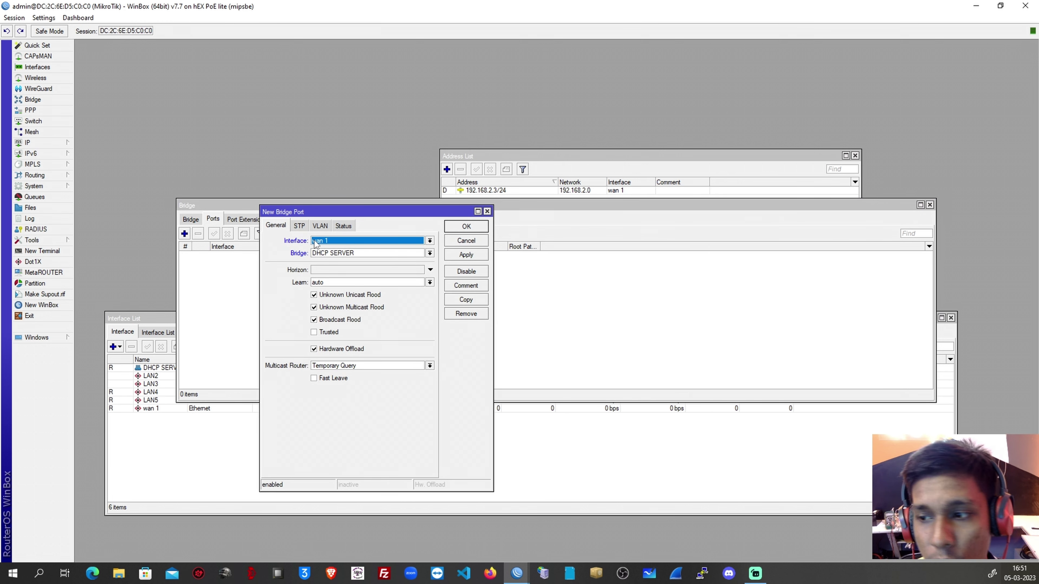
{"action": "left_click", "coordinate": [315, 242]}
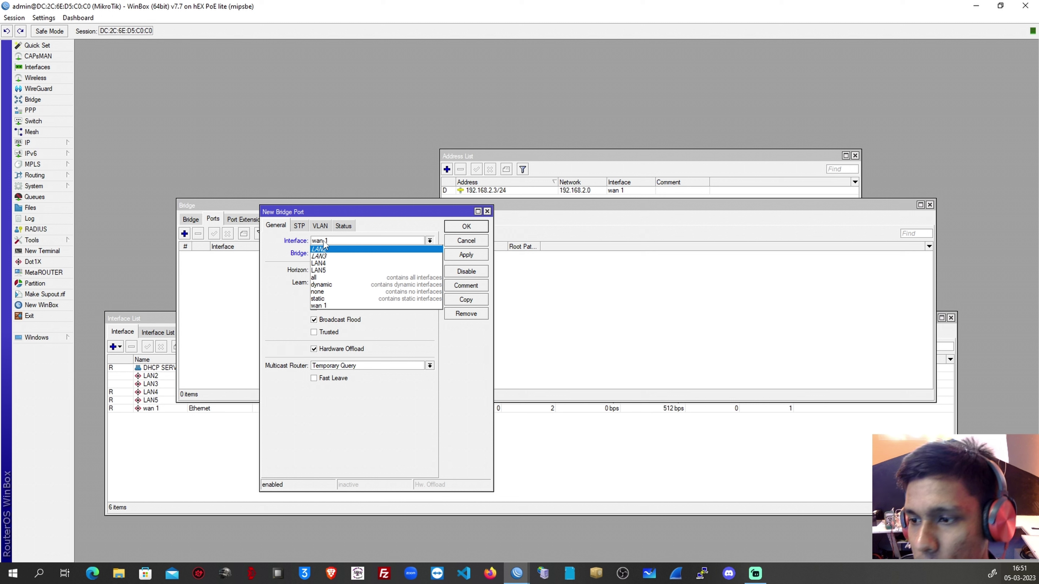
{"action": "left_click", "coordinate": [333, 264]}
{"action": "left_click", "coordinate": [456, 255]}
{"action": "left_click", "coordinate": [463, 228]}
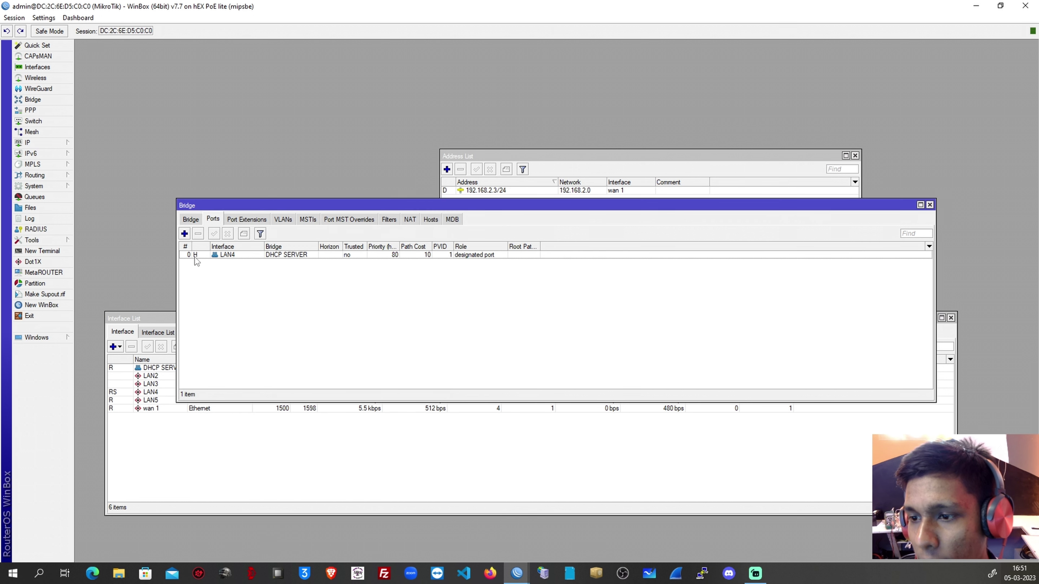
Add LAN5 as a port of the DHCP SERVER bridge.
{"action": "mouse_move", "coordinate": [195, 261]}
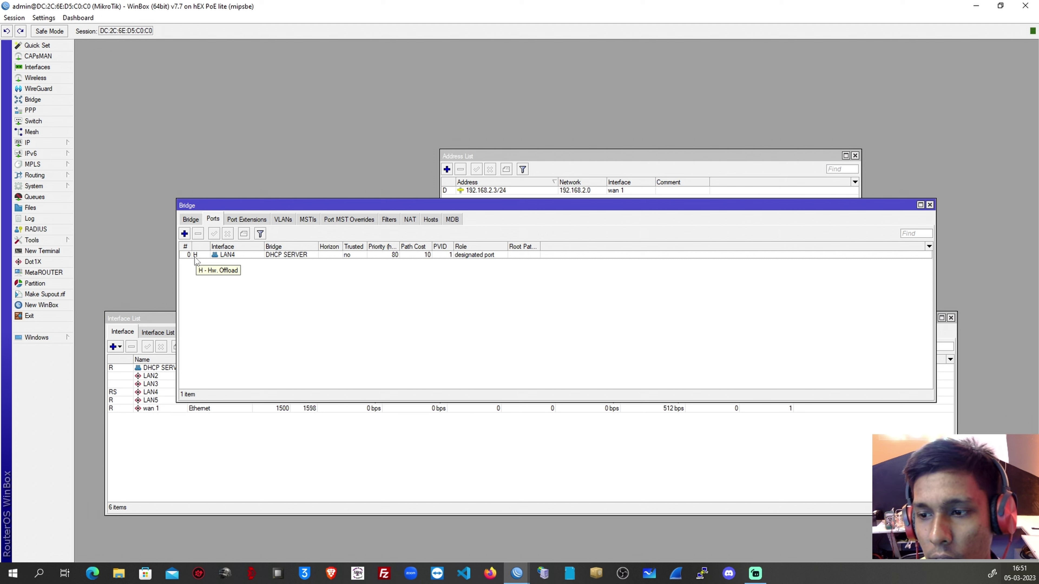
{"action": "left_click", "coordinate": [185, 234]}
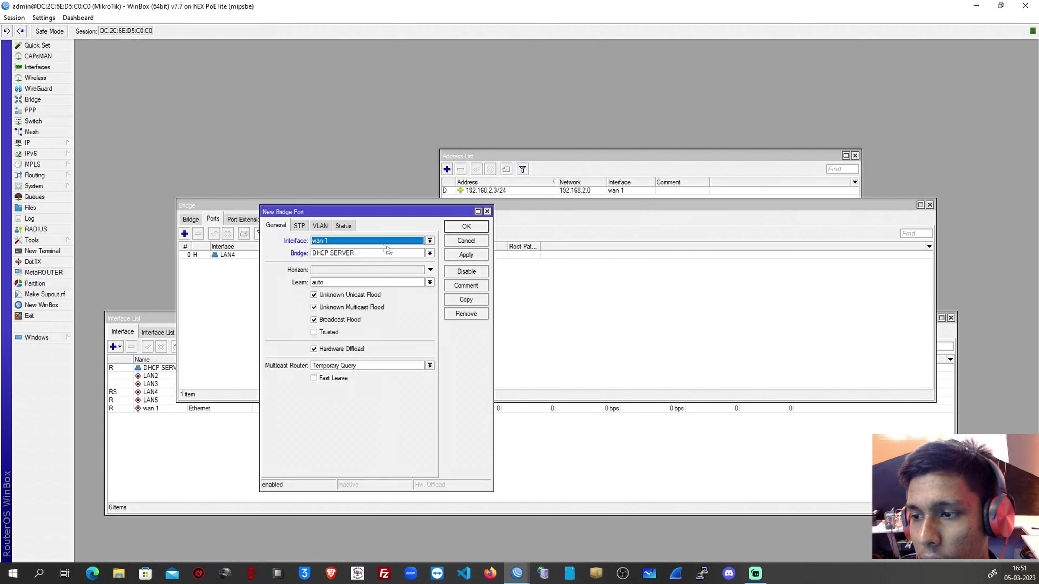
{"action": "left_click", "coordinate": [405, 241]}
{"action": "left_click", "coordinate": [331, 273]}
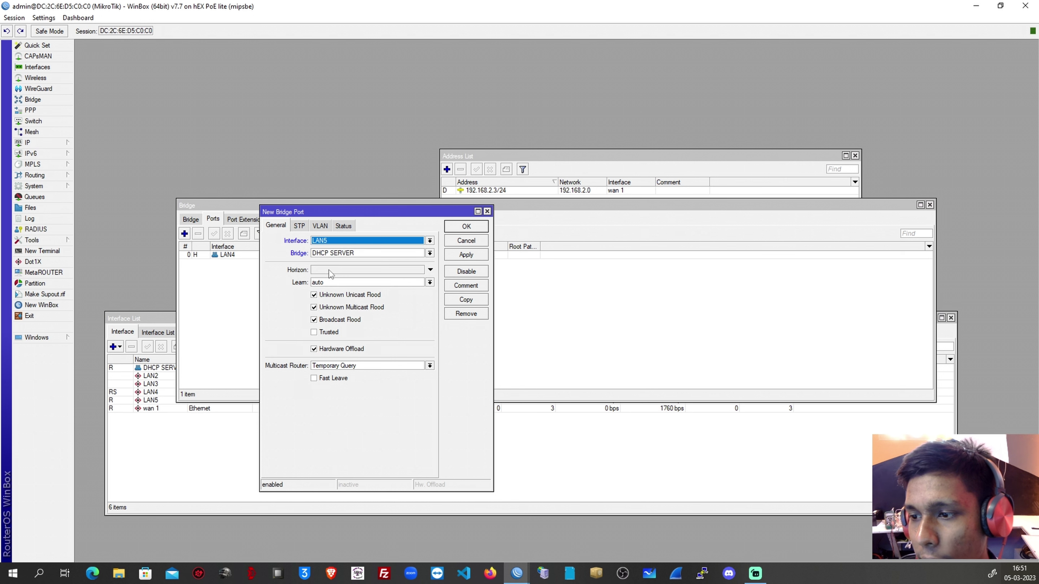
{"action": "left_click", "coordinate": [458, 256]}
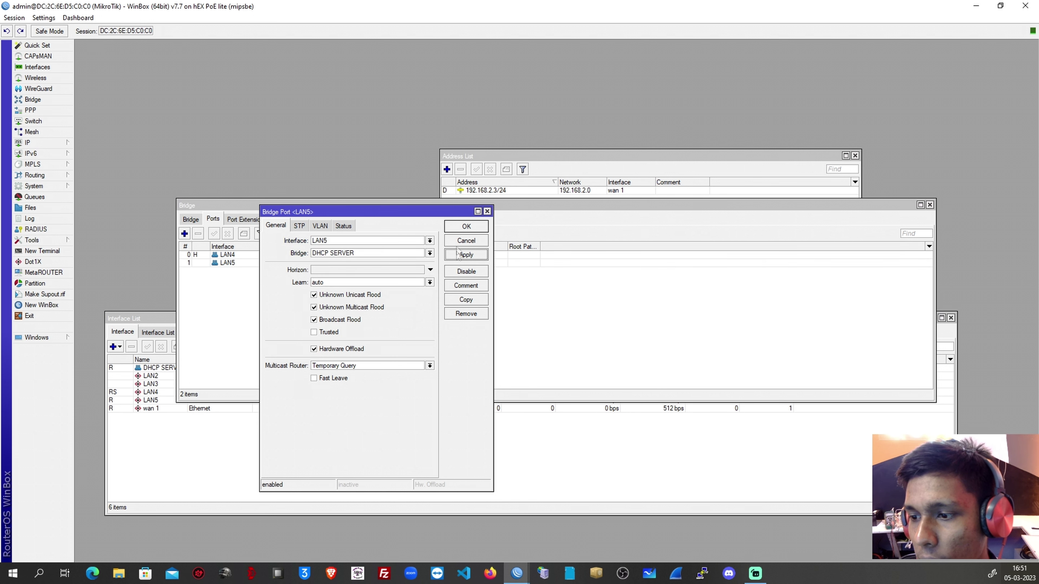
{"action": "left_click", "coordinate": [463, 227]}
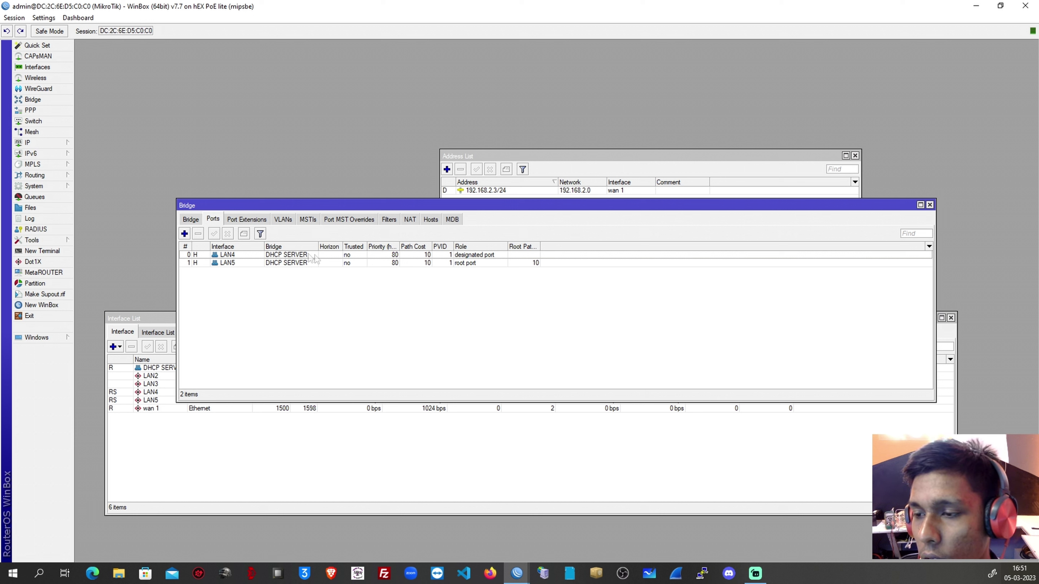
Review the LAN5 and LAN4 port settings and return to the Bridge list.
{"action": "double_click", "coordinate": [427, 264]}
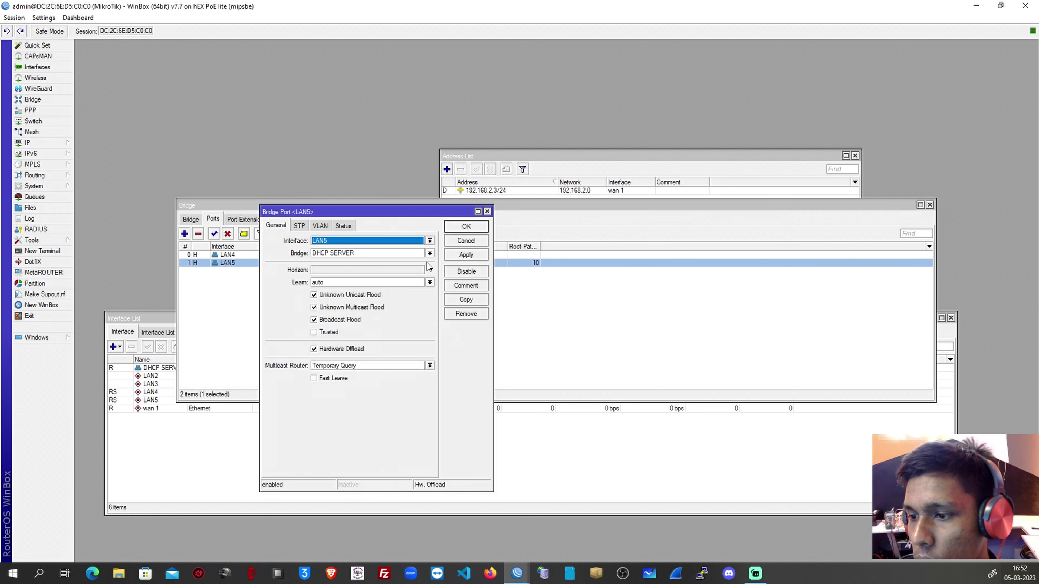
{"action": "left_click", "coordinate": [487, 212]}
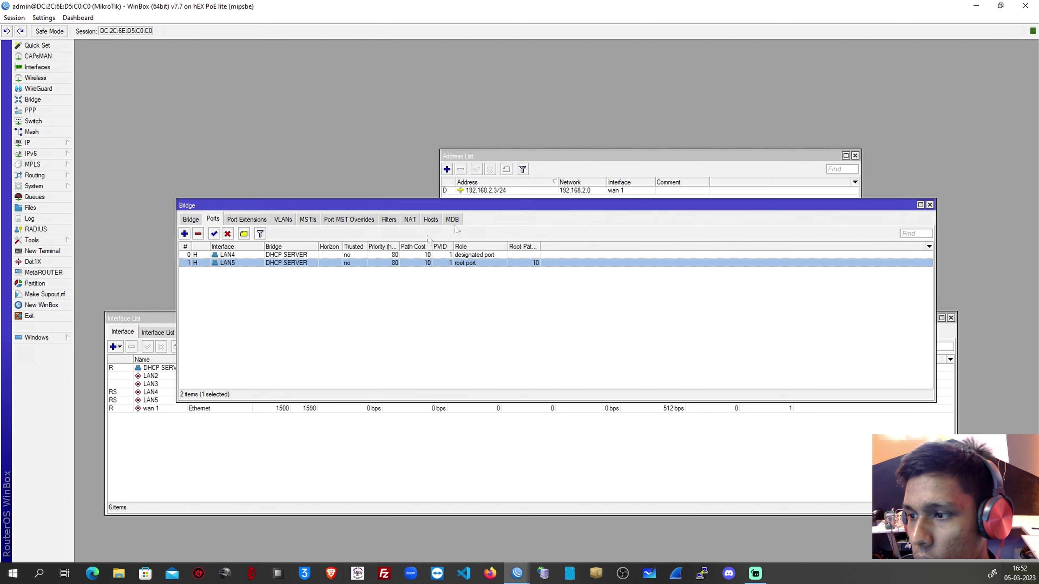
{"action": "double_click", "coordinate": [372, 256]}
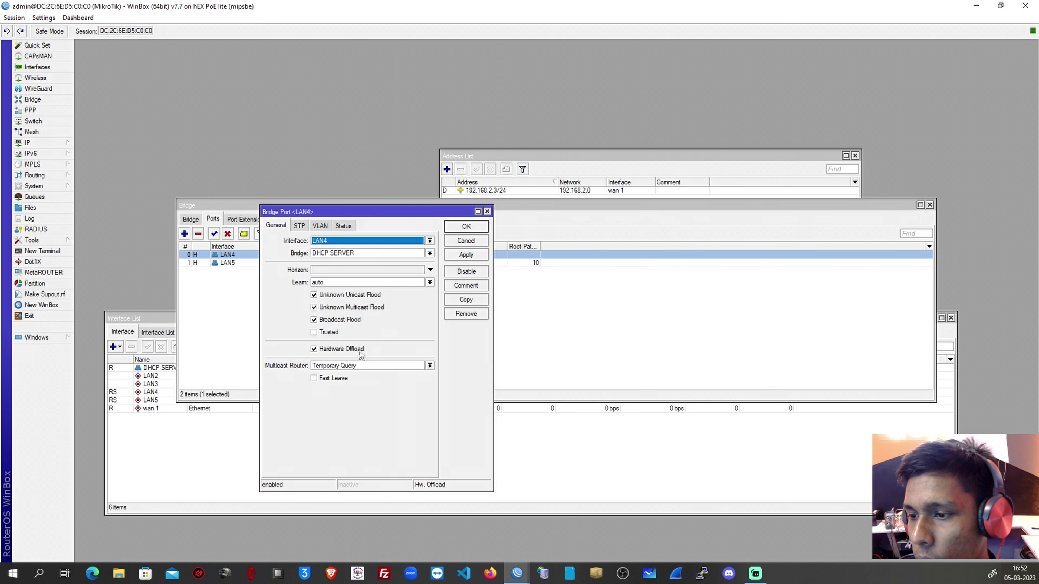
{"action": "left_click", "coordinate": [486, 211]}
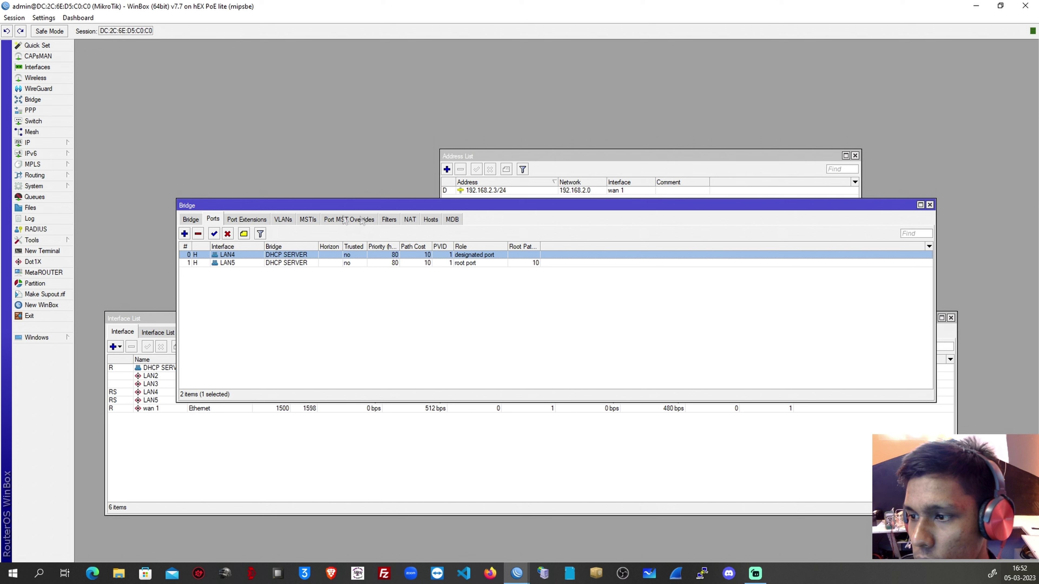
{"action": "left_click", "coordinate": [192, 220]}
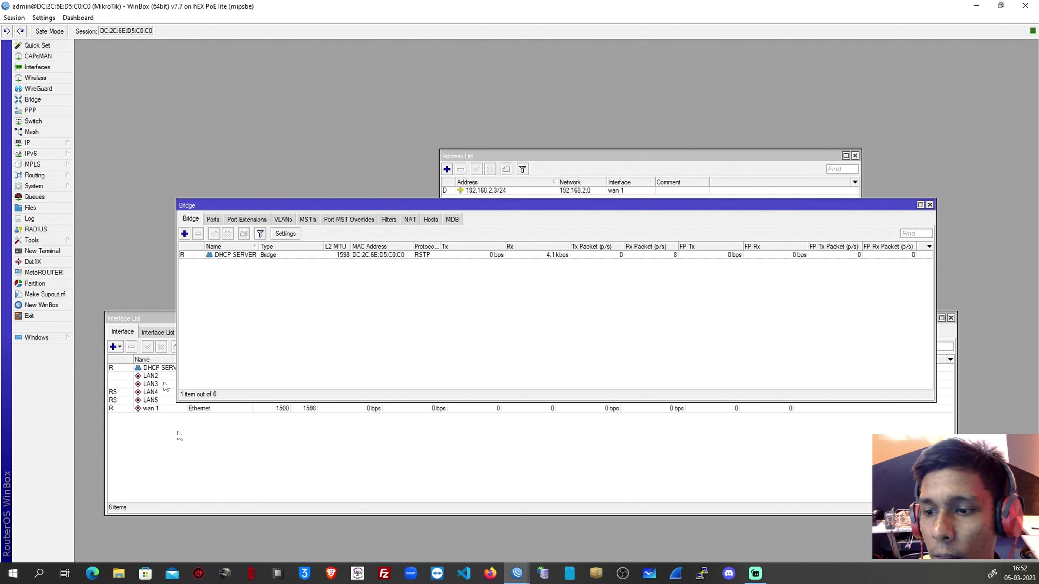
Check the DHCP SERVER bridge's member ports in the Bridge window.
{"action": "left_click", "coordinate": [207, 478]}
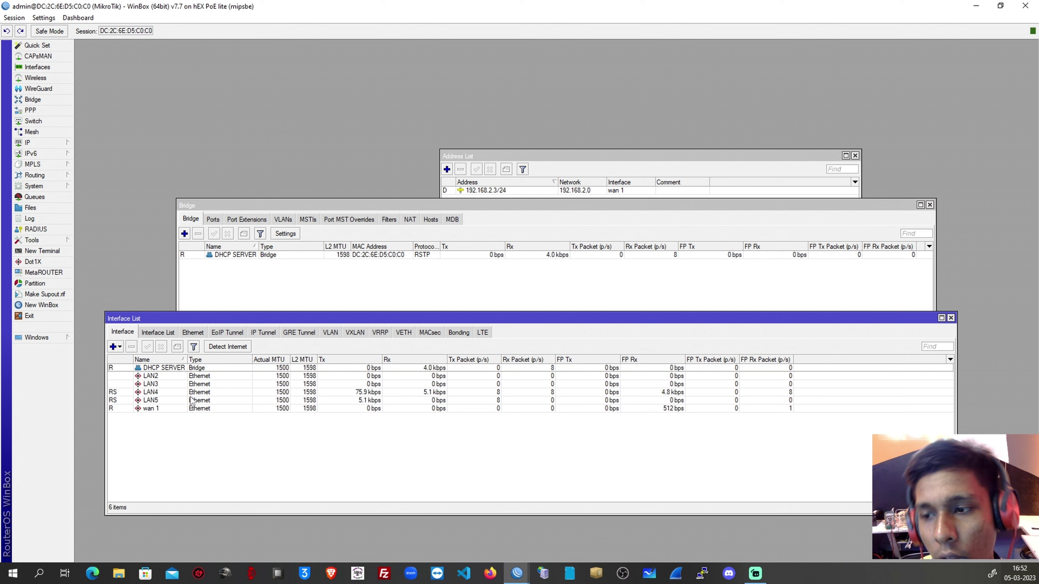
{"action": "left_click", "coordinate": [216, 302]}
{"action": "left_click", "coordinate": [215, 221]}
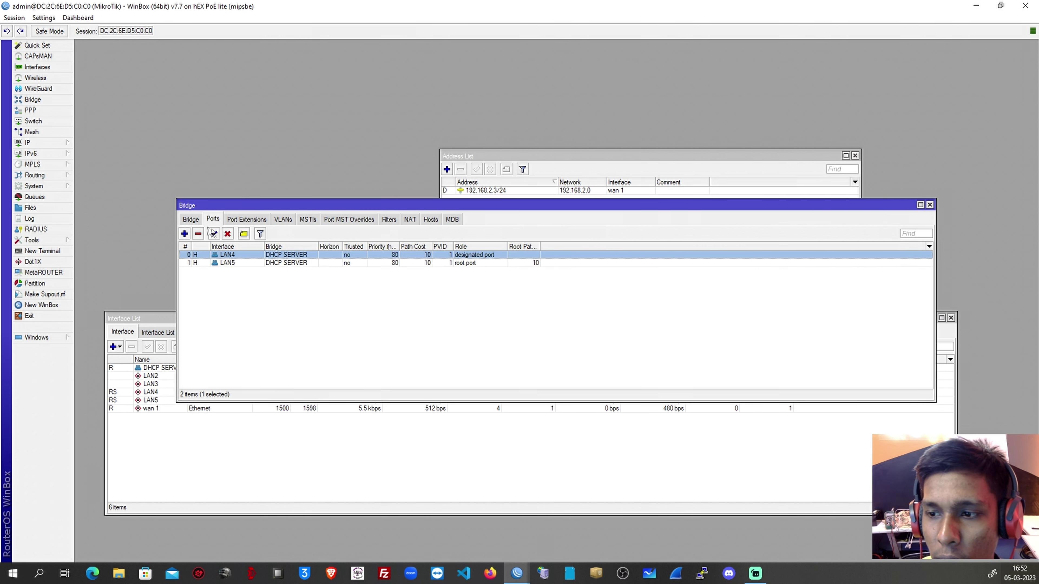
{"action": "left_click", "coordinate": [194, 221]}
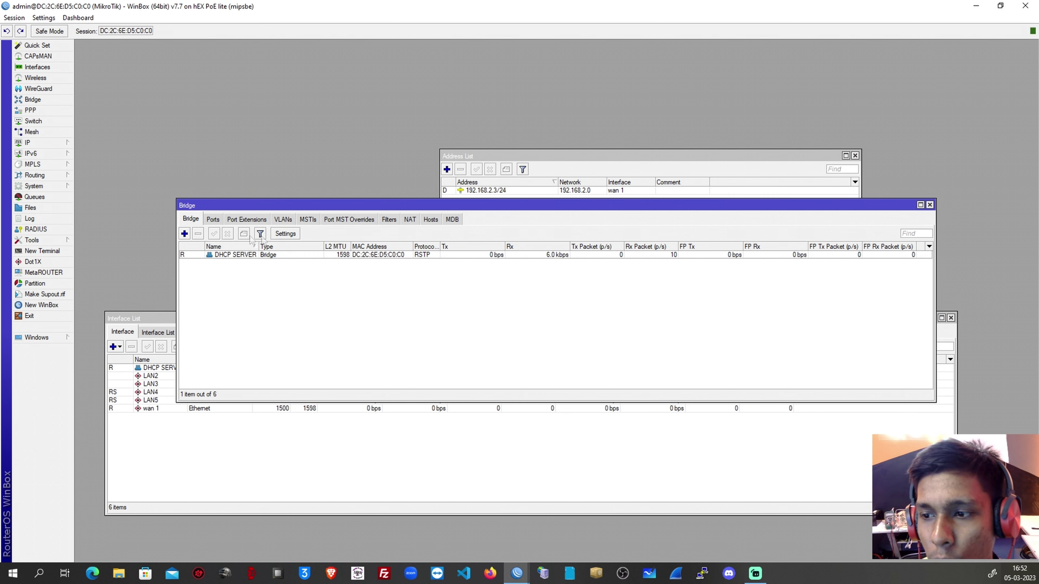
{"action": "left_click", "coordinate": [213, 219]}
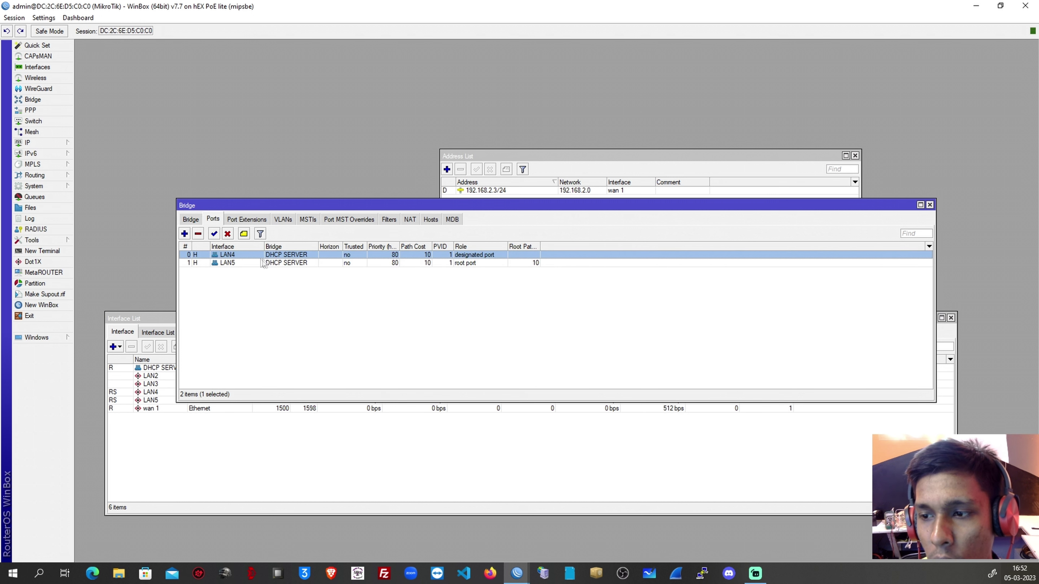
Close the Address List, Bridge and Interface List windows.
{"action": "left_click", "coordinate": [221, 453]}
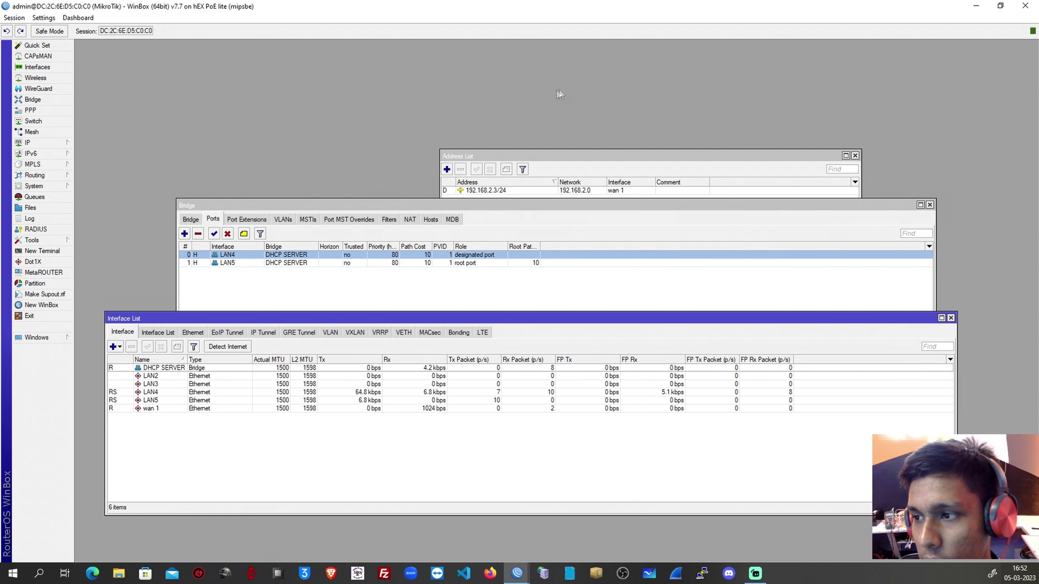
{"action": "left_click_drag", "start_coordinate": [512, 156], "coordinate": [229, 67]}
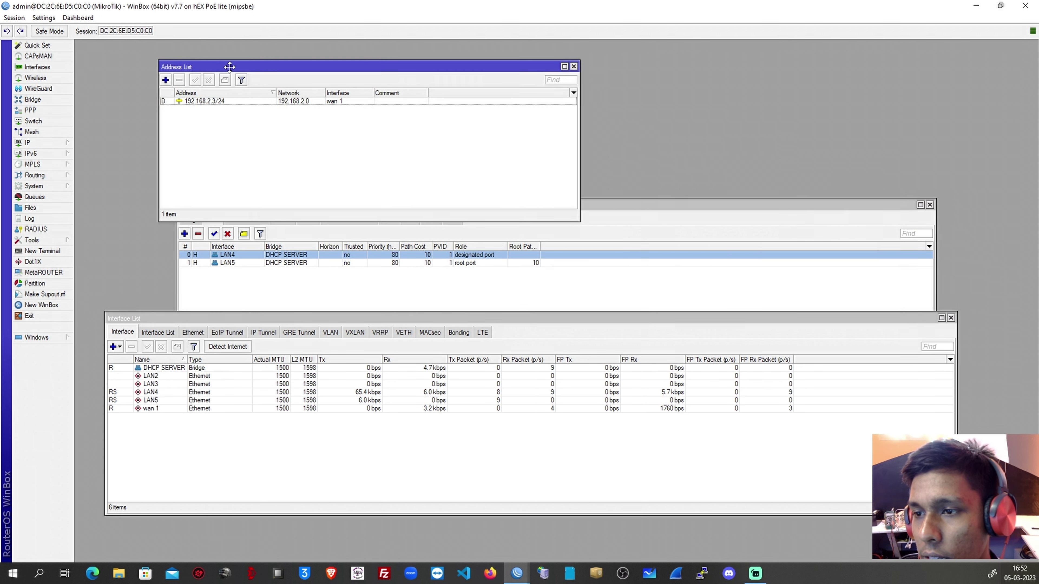
{"action": "left_click", "coordinate": [574, 66]}
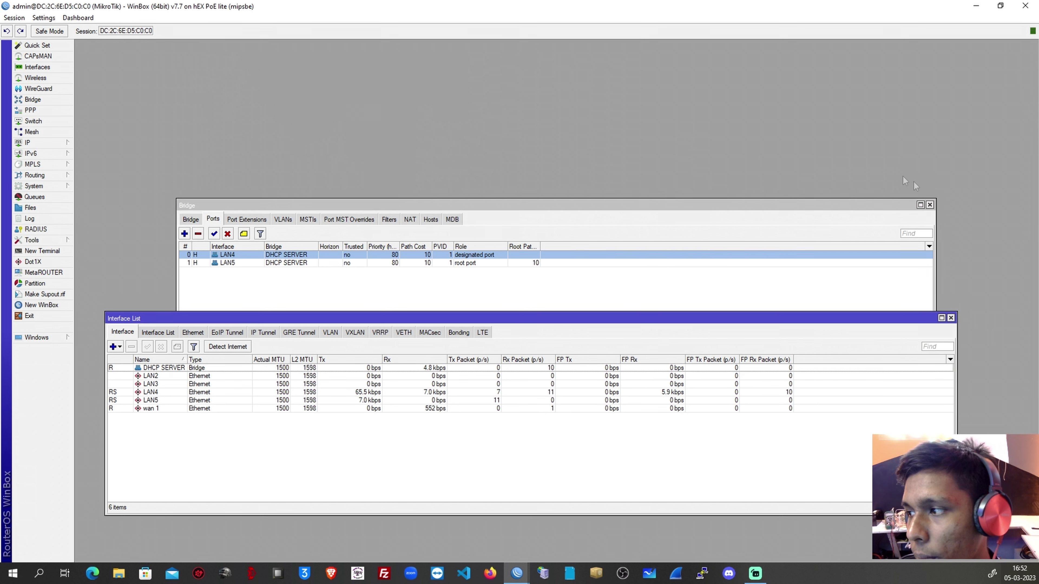
{"action": "left_click", "coordinate": [930, 204]}
{"action": "left_click", "coordinate": [929, 205]}
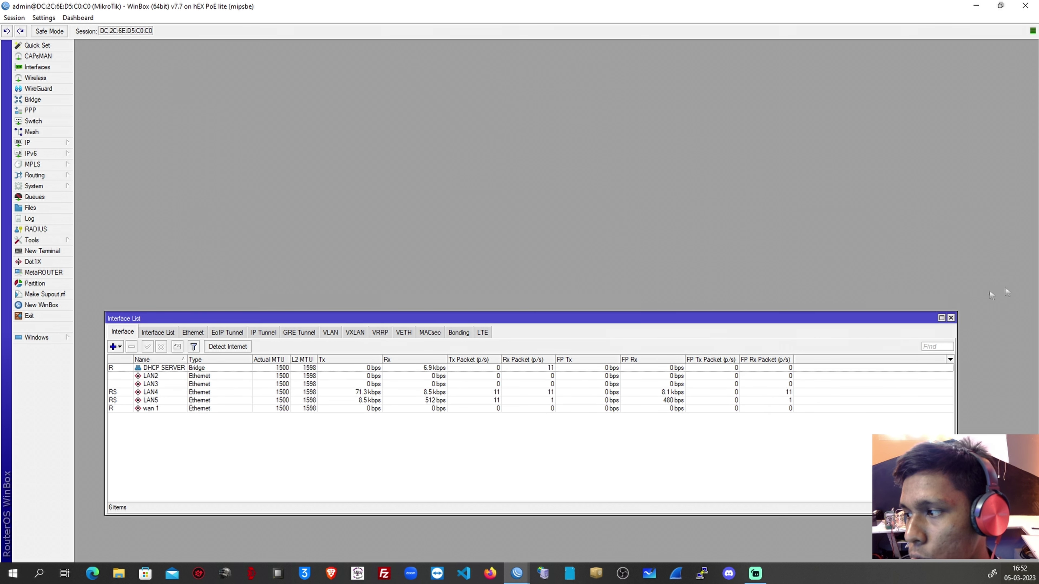
{"action": "left_click", "coordinate": [951, 318]}
{"action": "left_click", "coordinate": [49, 142]}
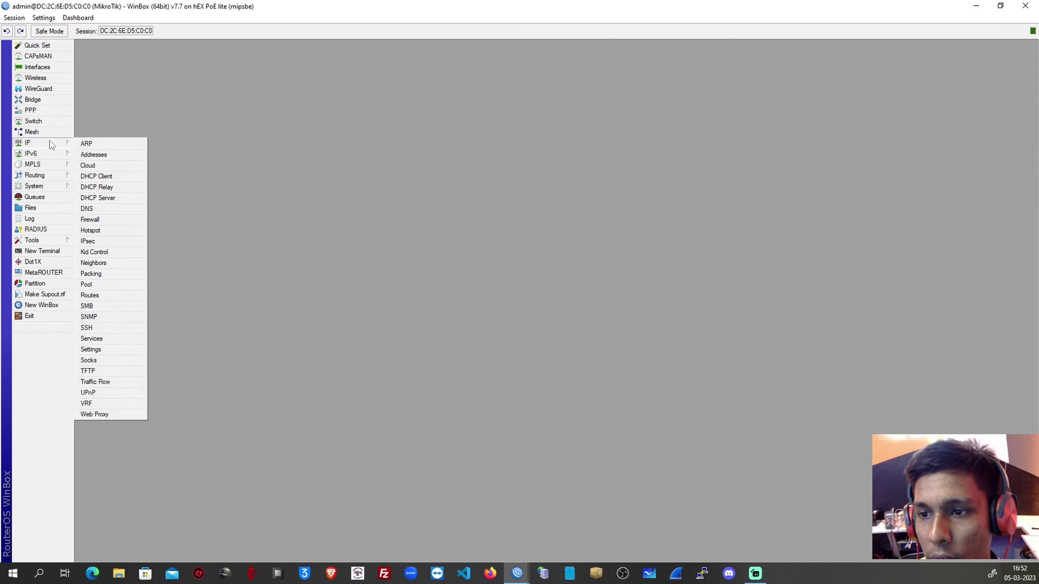
Add the address 192.168.3.1/24 on the DHCP SERVER interface in IP > Addresses.
{"action": "left_click", "coordinate": [98, 155]}
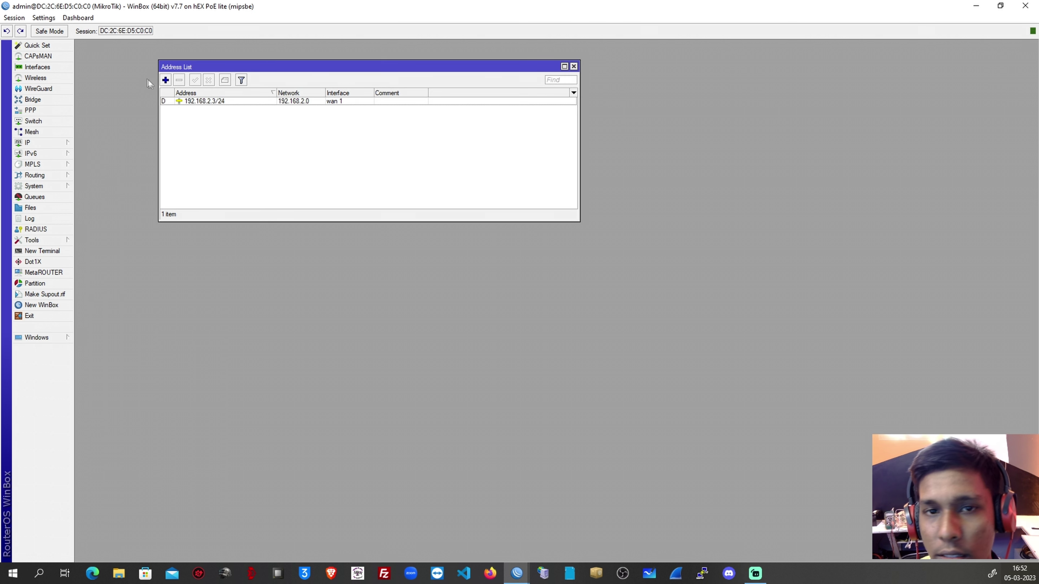
{"action": "left_click", "coordinate": [165, 80]}
{"action": "left_click_drag", "start_coordinate": [517, 241], "coordinate": [241, 193]}
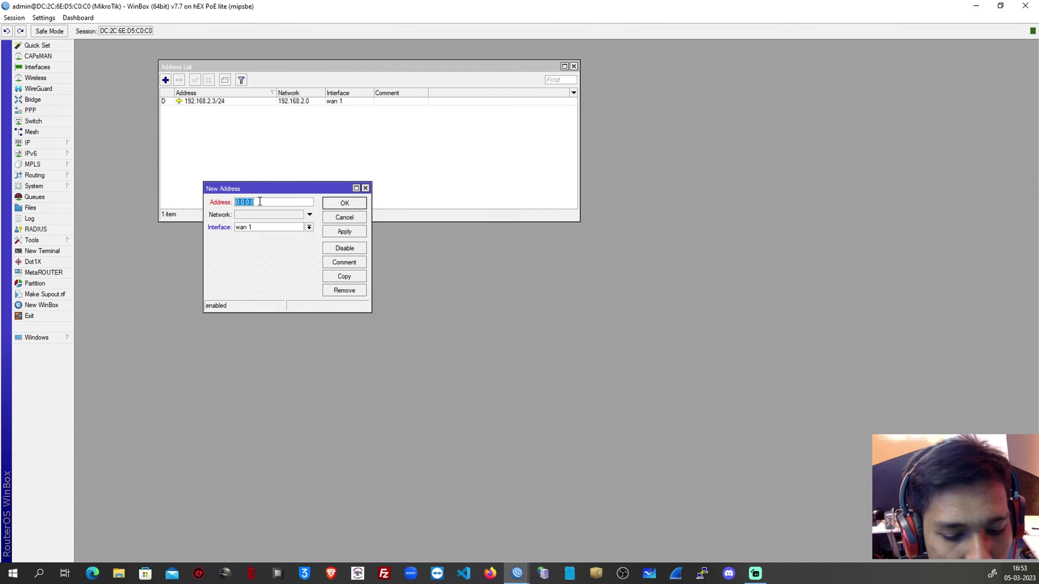
{"action": "type", "text": "192.168.3"}
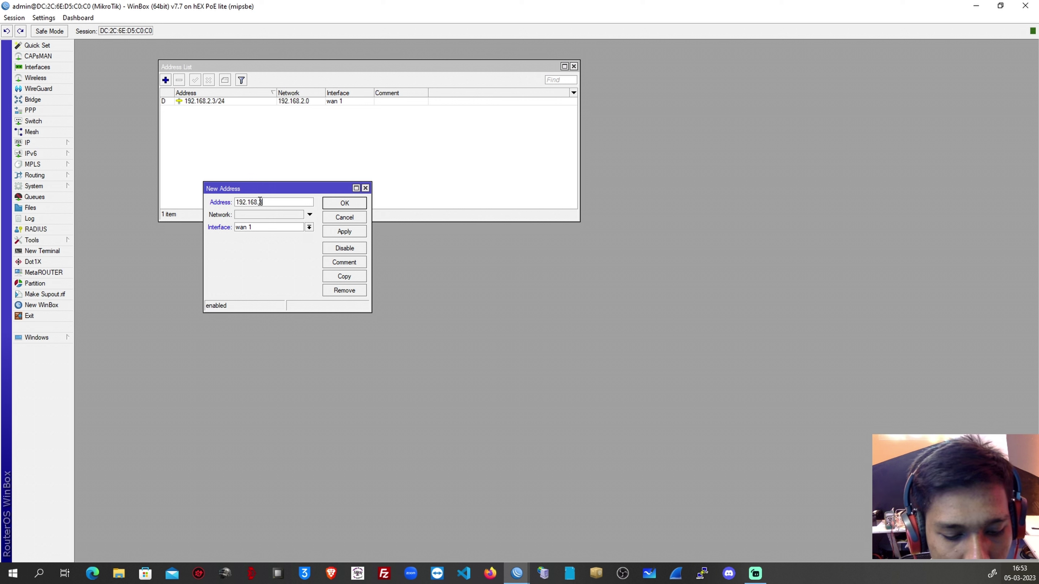
{"action": "type", "text": ".0/"}
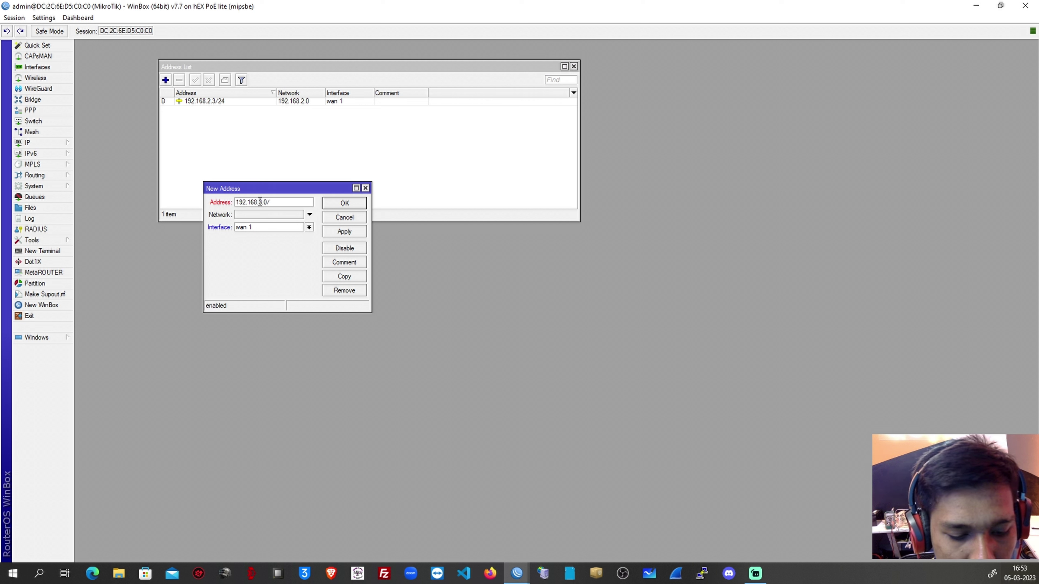
{"action": "type", "text": "24"}
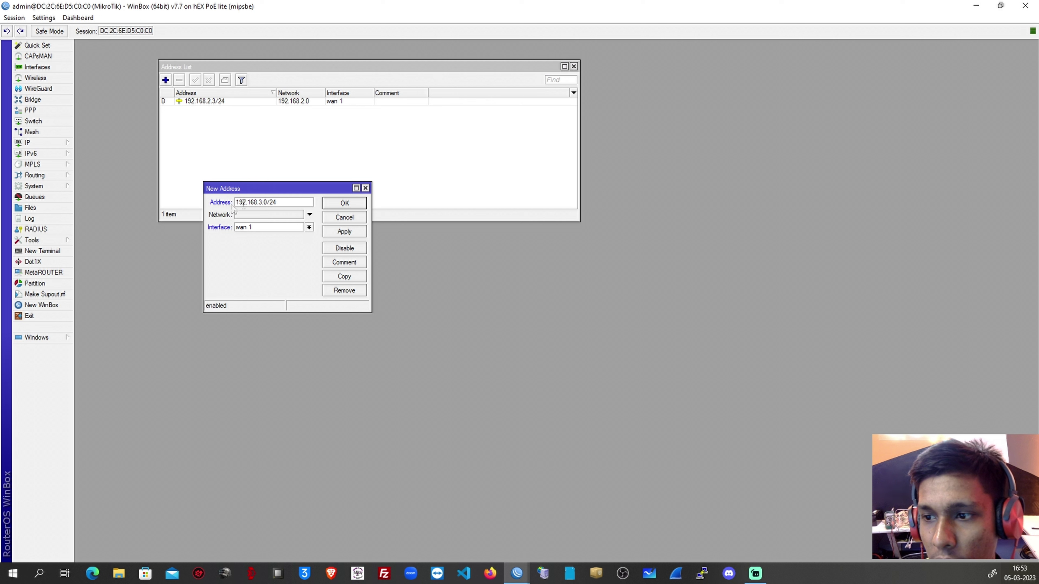
{"action": "left_click", "coordinate": [266, 202]}
{"action": "key", "text": "BackSpace"}
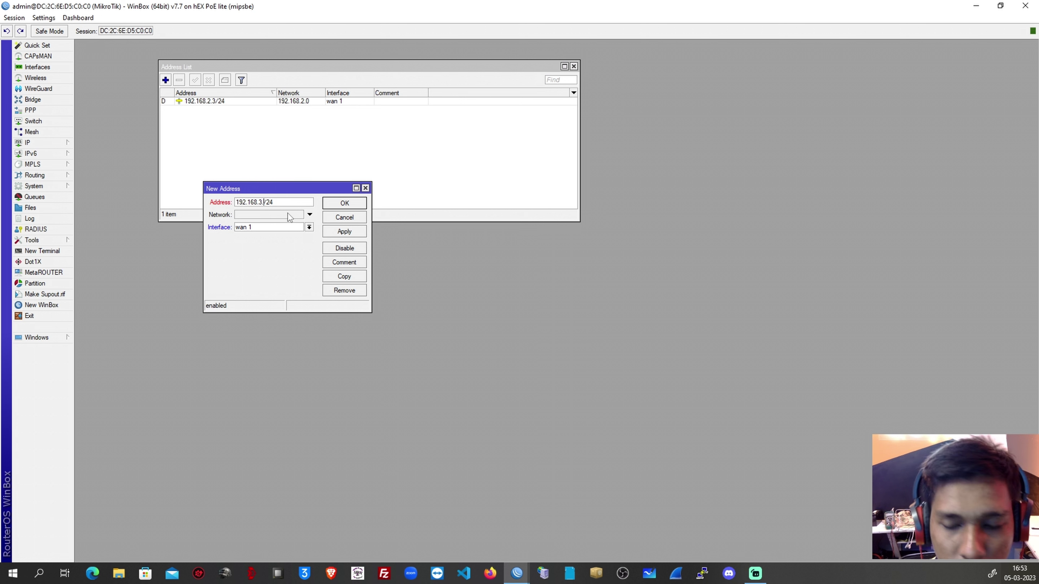
{"action": "left_click", "coordinate": [308, 227]}
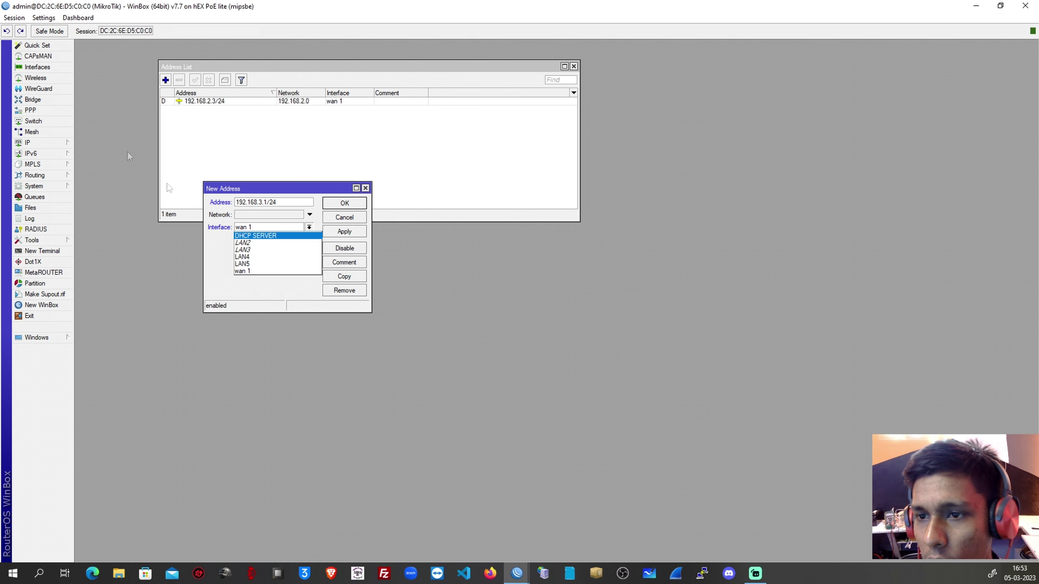
{"action": "left_click", "coordinate": [50, 68]}
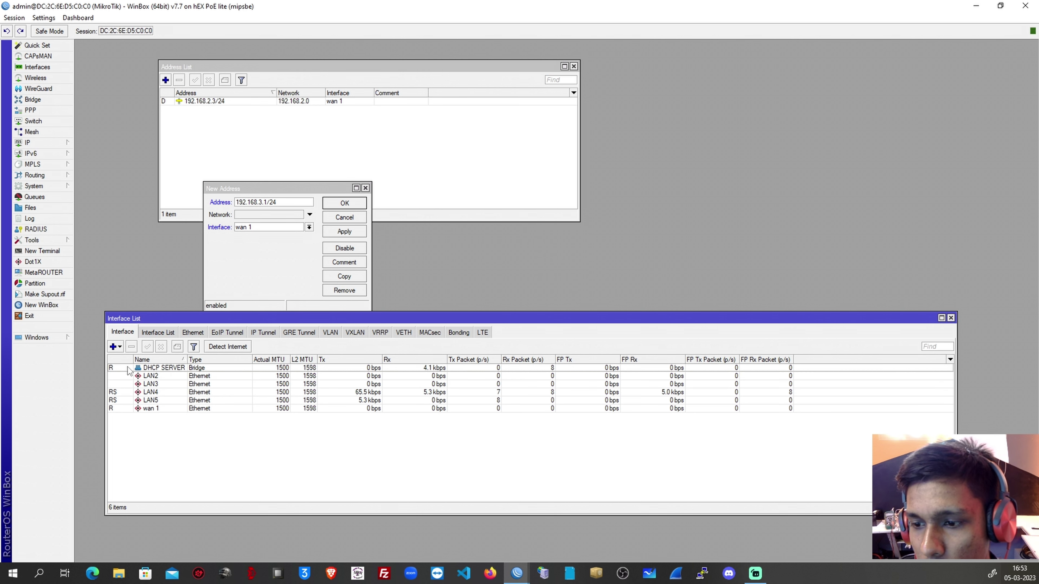
{"action": "left_click_drag", "start_coordinate": [209, 320], "coordinate": [204, 362]}
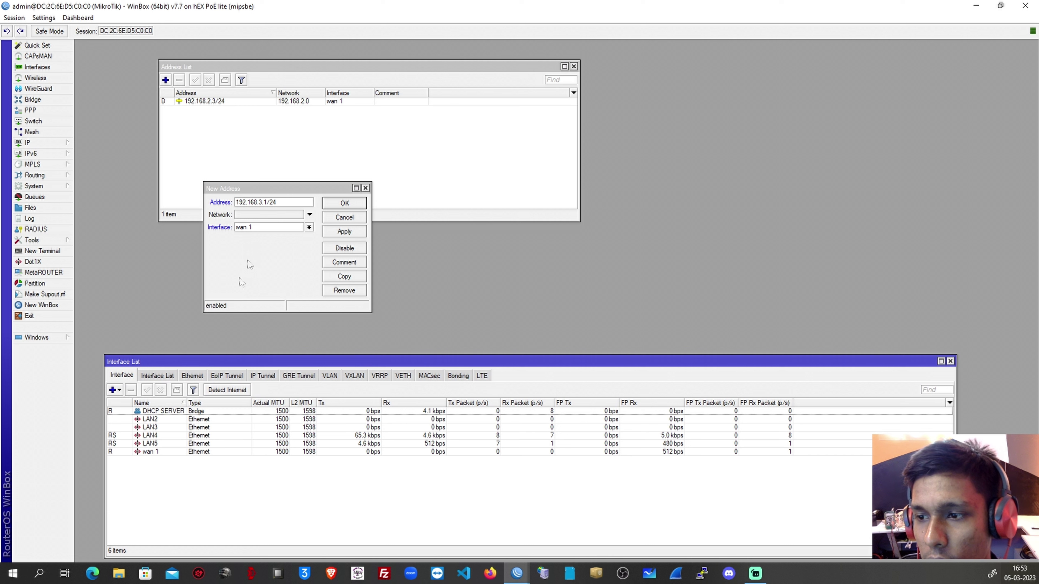
{"action": "left_click", "coordinate": [309, 228]}
{"action": "left_click", "coordinate": [278, 236]}
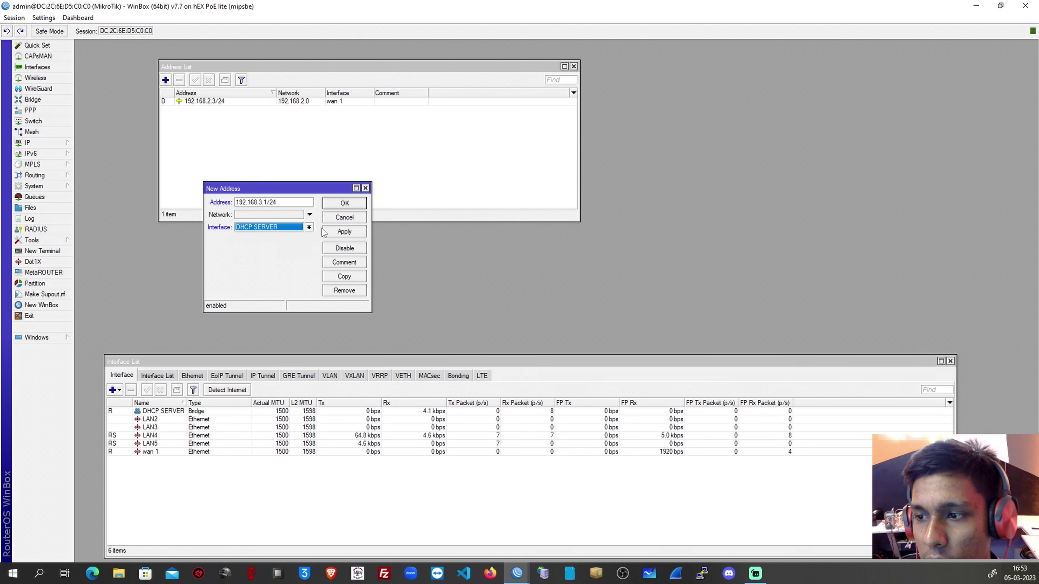
{"action": "left_click", "coordinate": [344, 232]}
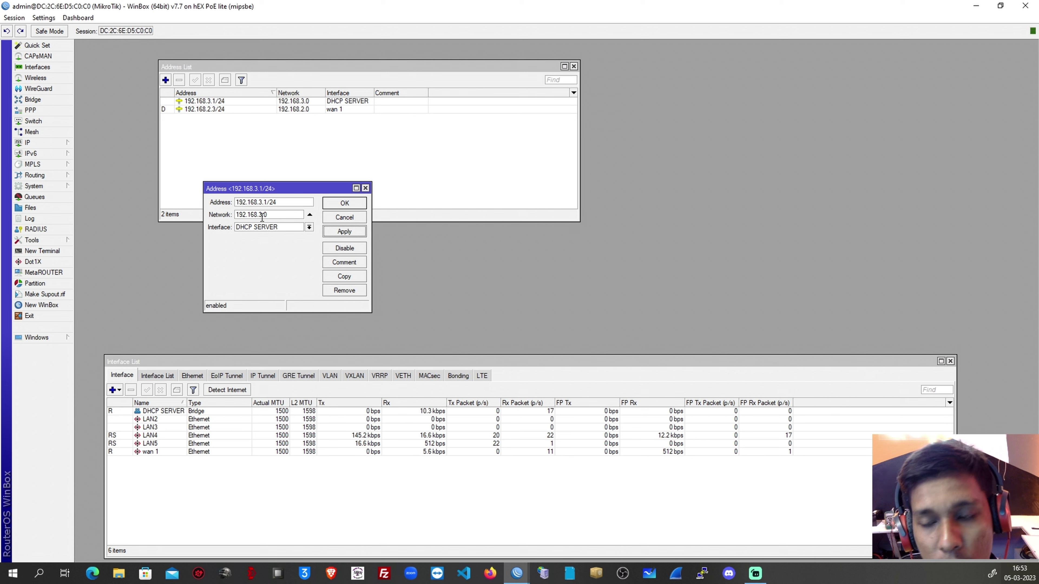
{"action": "left_click", "coordinate": [345, 204]}
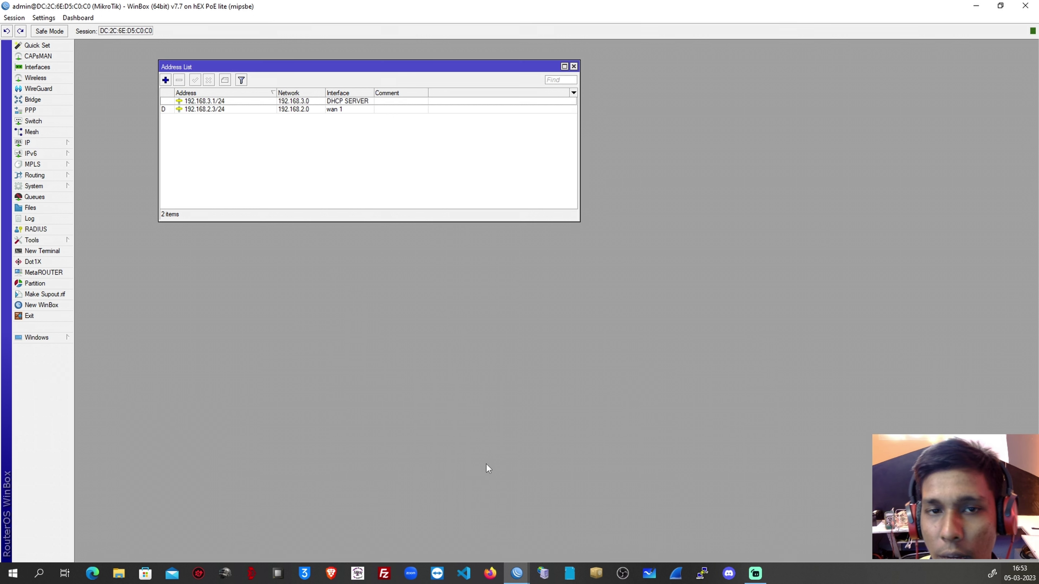
Start DHCP Setup under IP > DHCP Server and choose the DHCP SERVER interface.
{"action": "left_click", "coordinate": [29, 142]}
{"action": "left_click", "coordinate": [103, 198]}
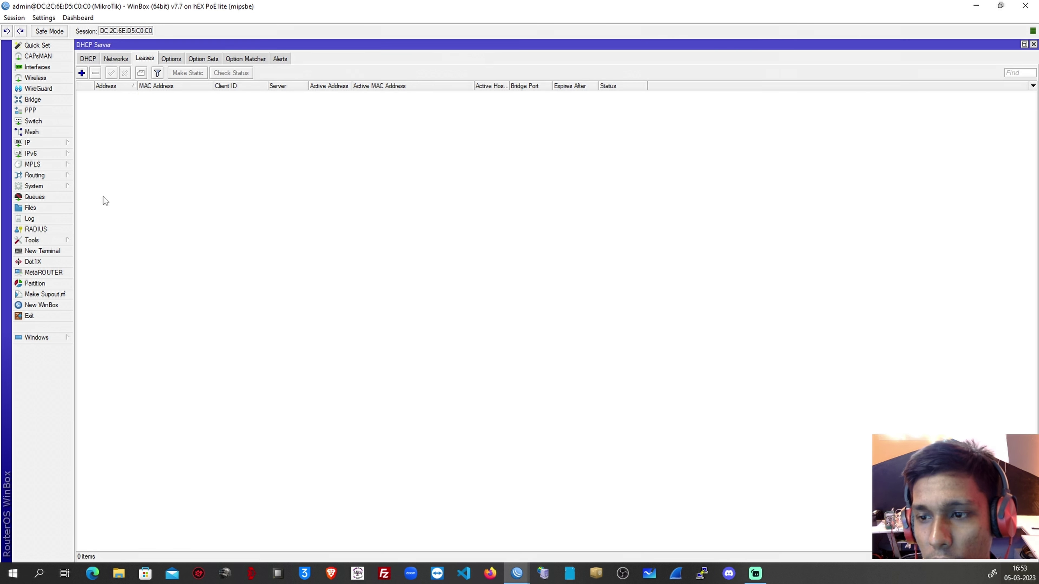
{"action": "left_click", "coordinate": [87, 59]}
{"action": "left_click", "coordinate": [237, 73]}
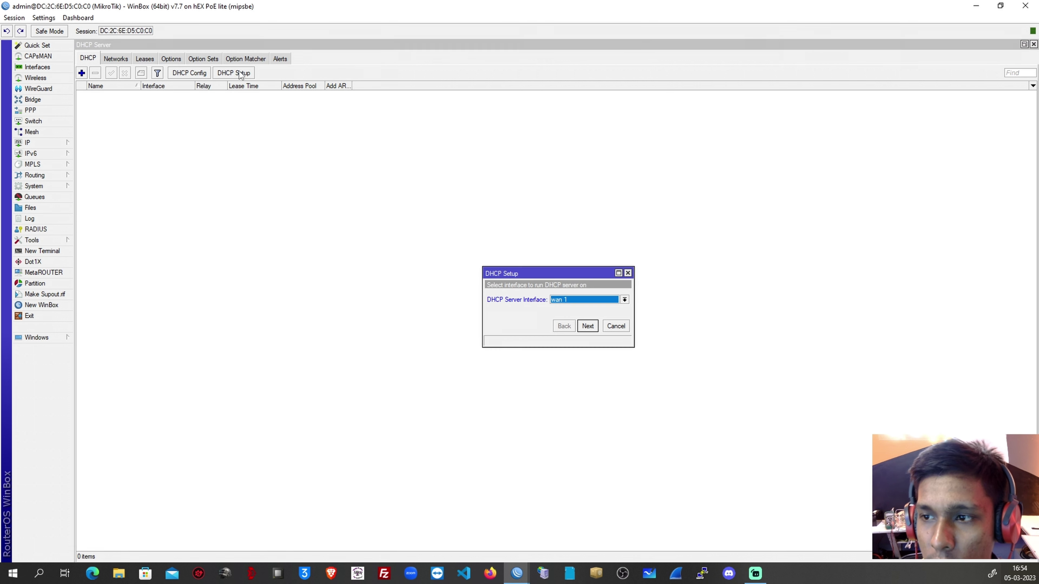
{"action": "left_click", "coordinate": [576, 296]}
{"action": "left_click", "coordinate": [572, 273]}
{"action": "left_click_drag", "start_coordinate": [570, 275], "coordinate": [315, 189]}
{"action": "left_click", "coordinate": [370, 210]}
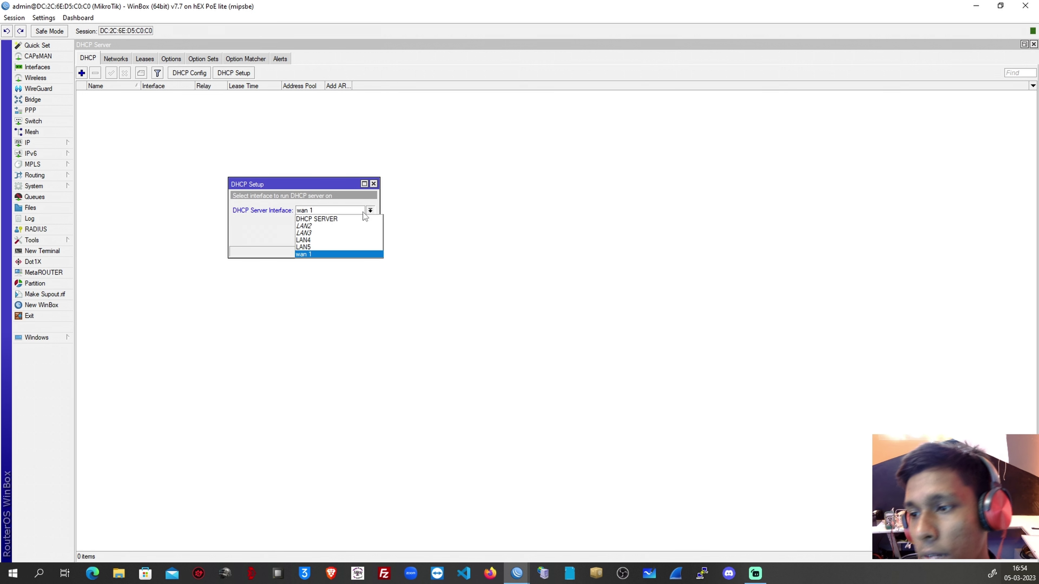
{"action": "left_click", "coordinate": [347, 220]}
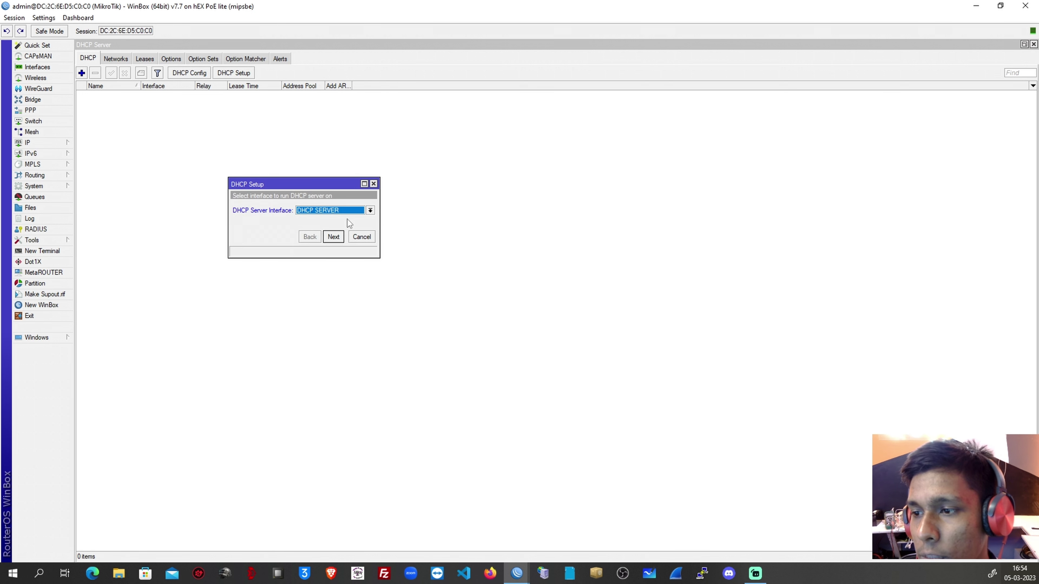
{"action": "left_click", "coordinate": [340, 236]}
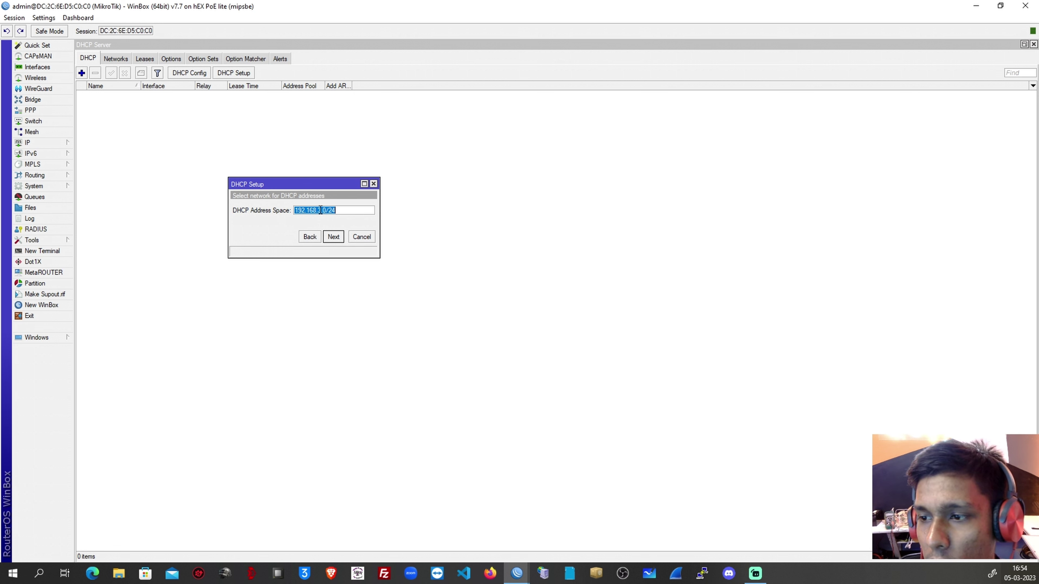
Accept network 192.168.3.0/24, pool 192.168.3.2–192.168.3.254, DNS 8.8.8.8 and lease 00:10:00.
{"action": "left_click", "coordinate": [342, 239]}
{"action": "left_click", "coordinate": [342, 238]}
{"action": "left_click", "coordinate": [313, 238]}
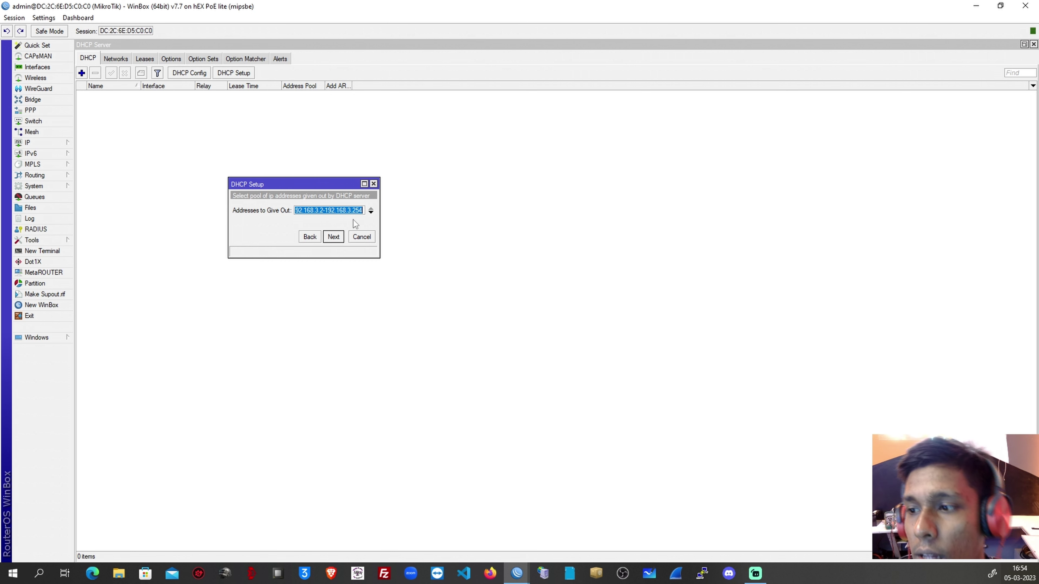
{"action": "left_click", "coordinate": [335, 236]}
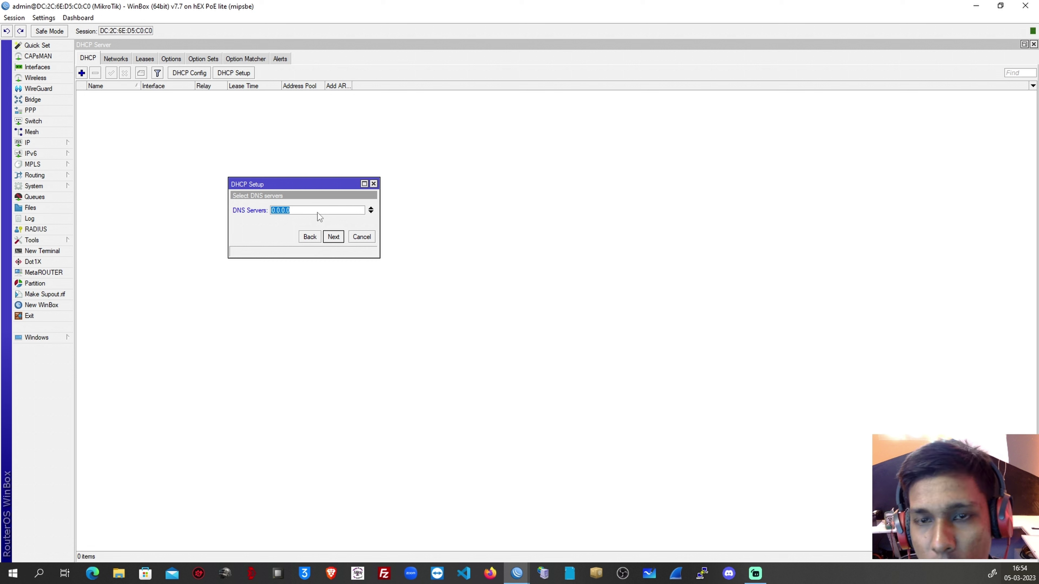
{"action": "type", "text": "8.8.8.8"}
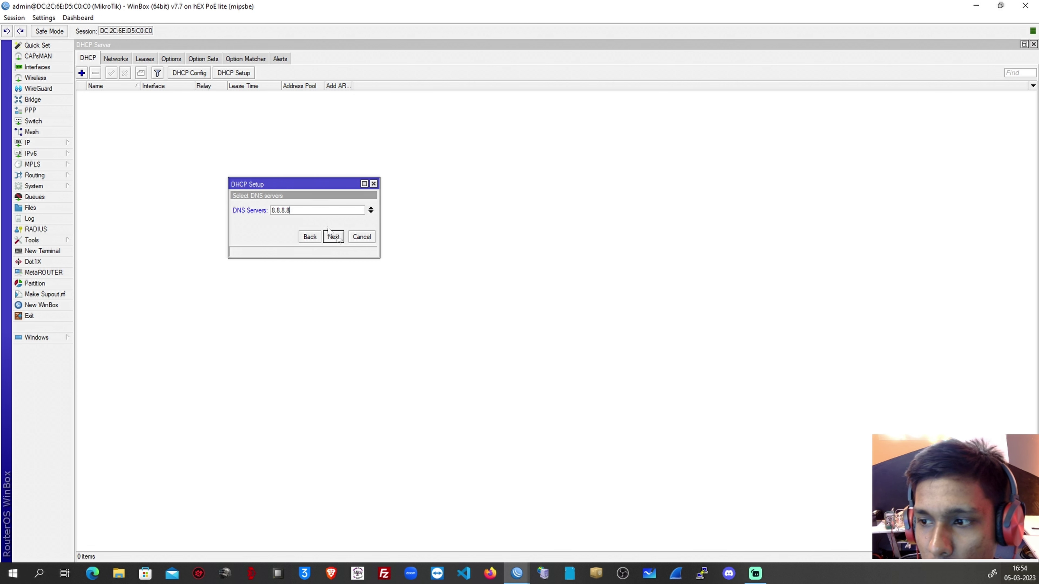
{"action": "left_click", "coordinate": [339, 236]}
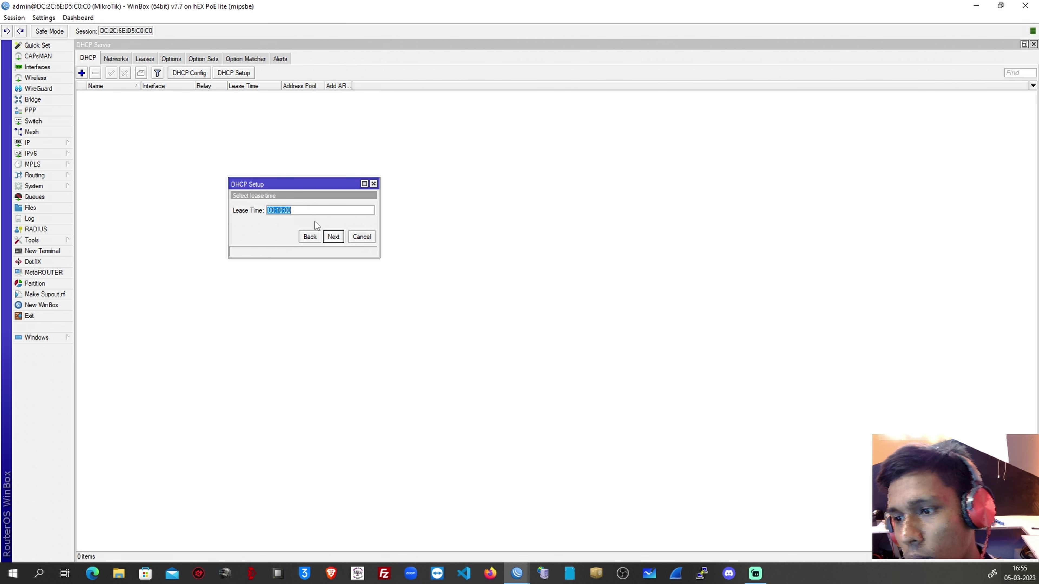
{"action": "left_click", "coordinate": [329, 237]}
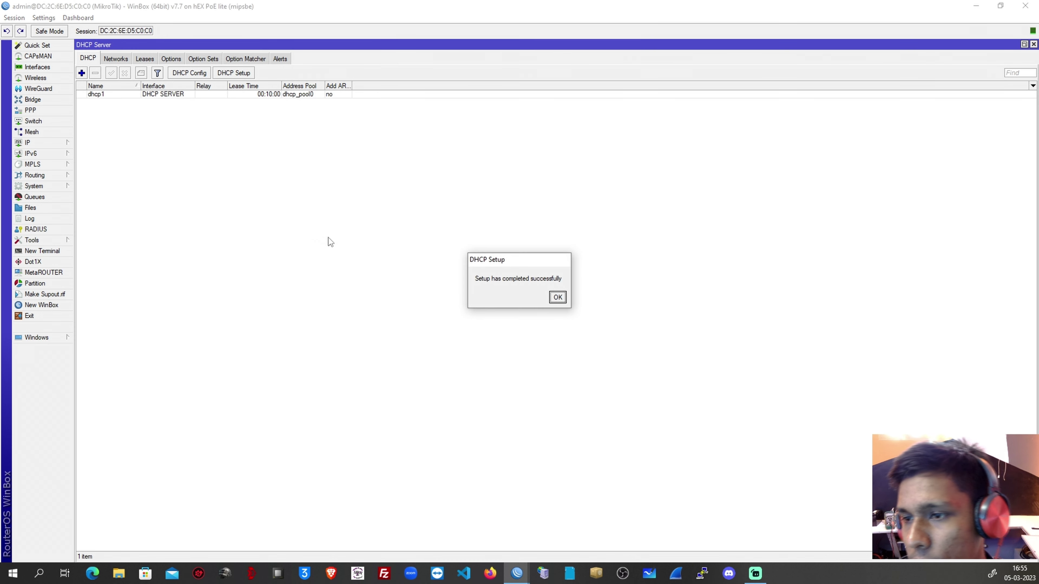
Dismiss the setup message, view the empty DHCP Leases list, and show Ethernet 2 status.
{"action": "left_click", "coordinate": [558, 298]}
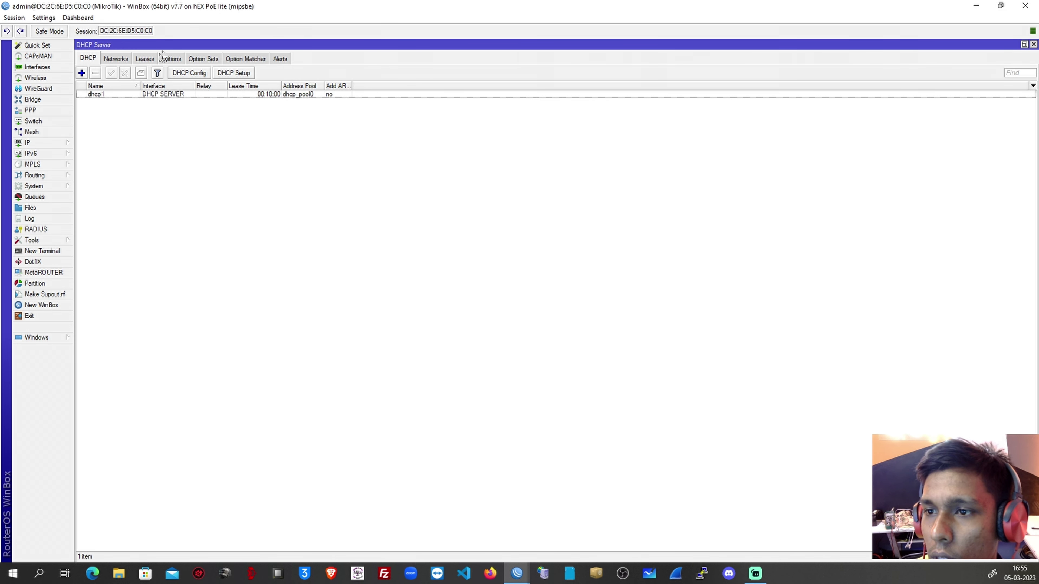
{"action": "left_click", "coordinate": [145, 59]}
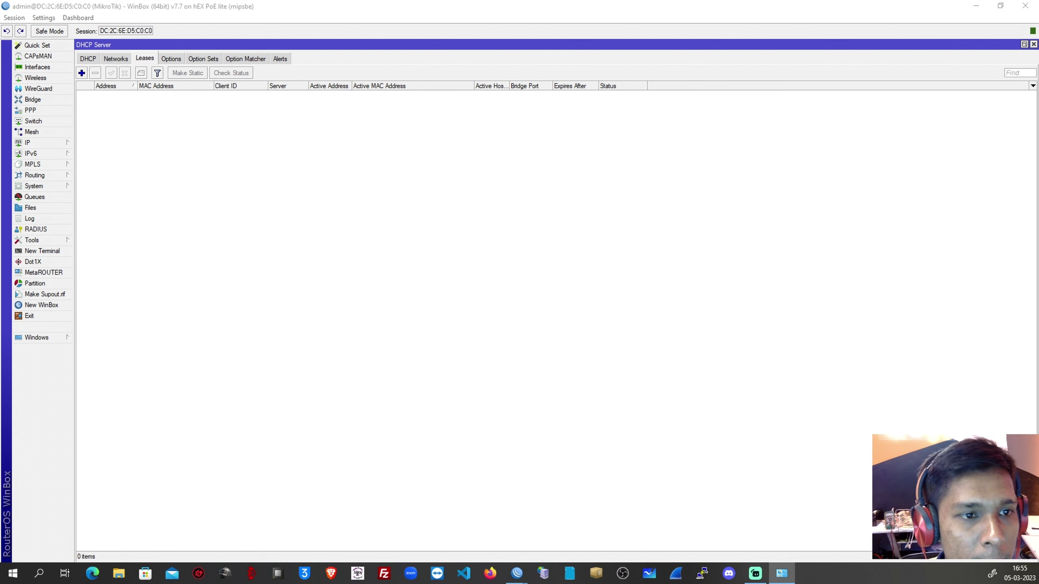
{"action": "left_click", "coordinate": [782, 573]}
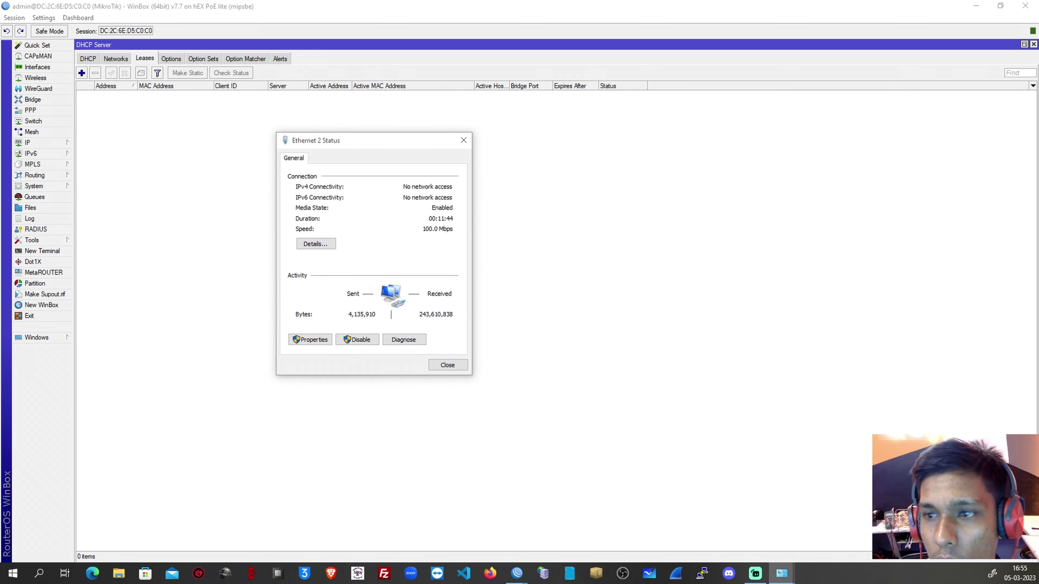
Inspect Ethernet 2's details showing a self-assigned 169.254 address, then close both windows.
{"action": "left_click", "coordinate": [331, 246]}
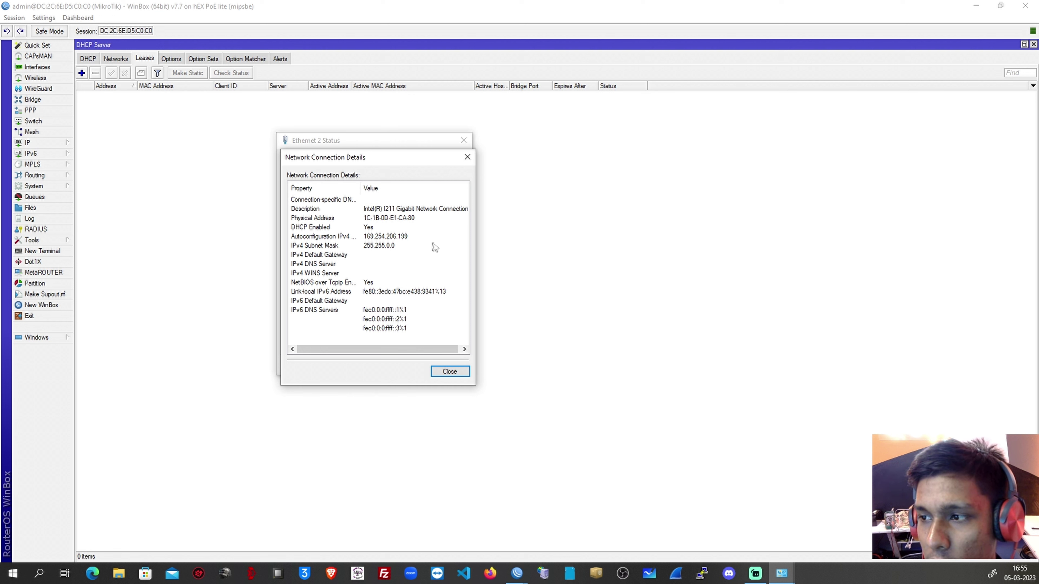
{"action": "left_click", "coordinate": [467, 158]}
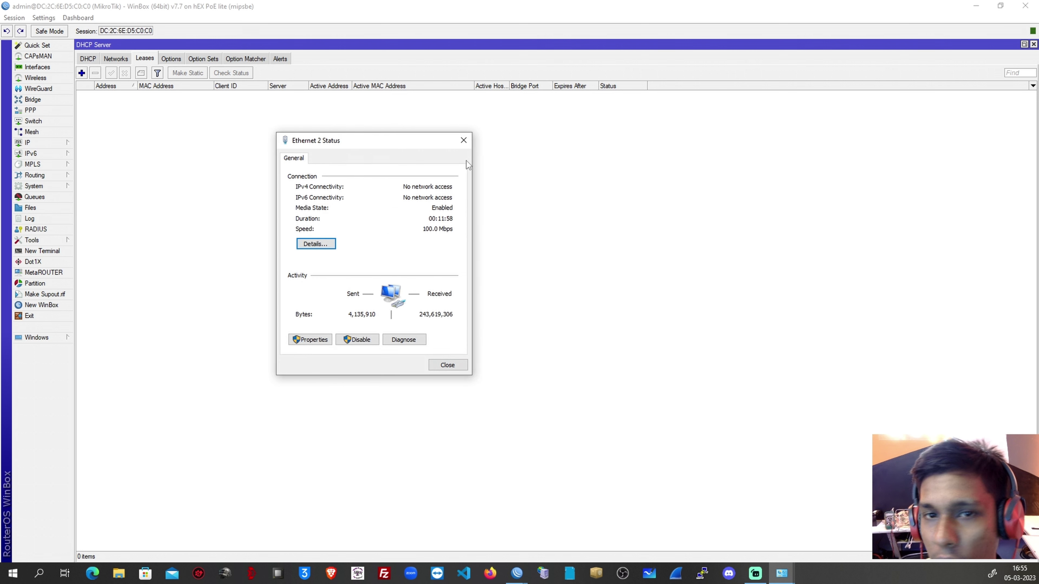
{"action": "left_click", "coordinate": [465, 141]}
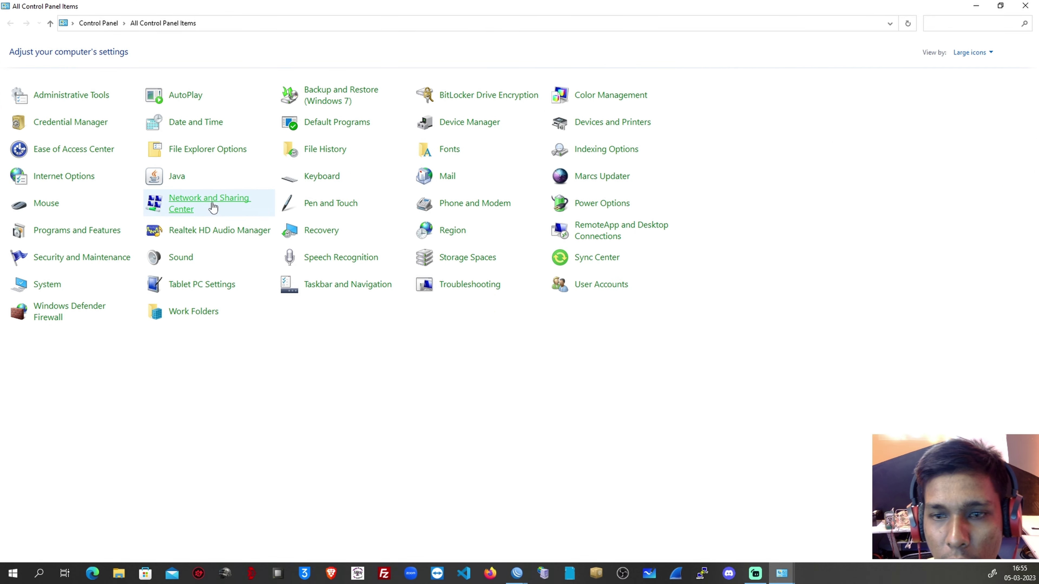
Disable and re-enable the Ethernet 2 adapter in Network Connections, then return to WinBox.
{"action": "left_click", "coordinate": [213, 207]}
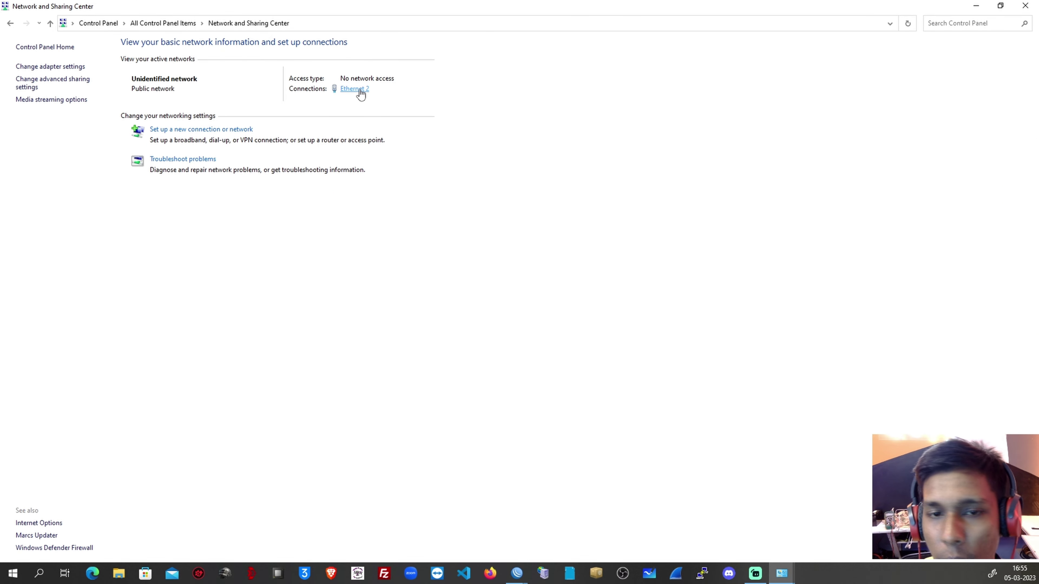
{"action": "left_click", "coordinate": [77, 70]}
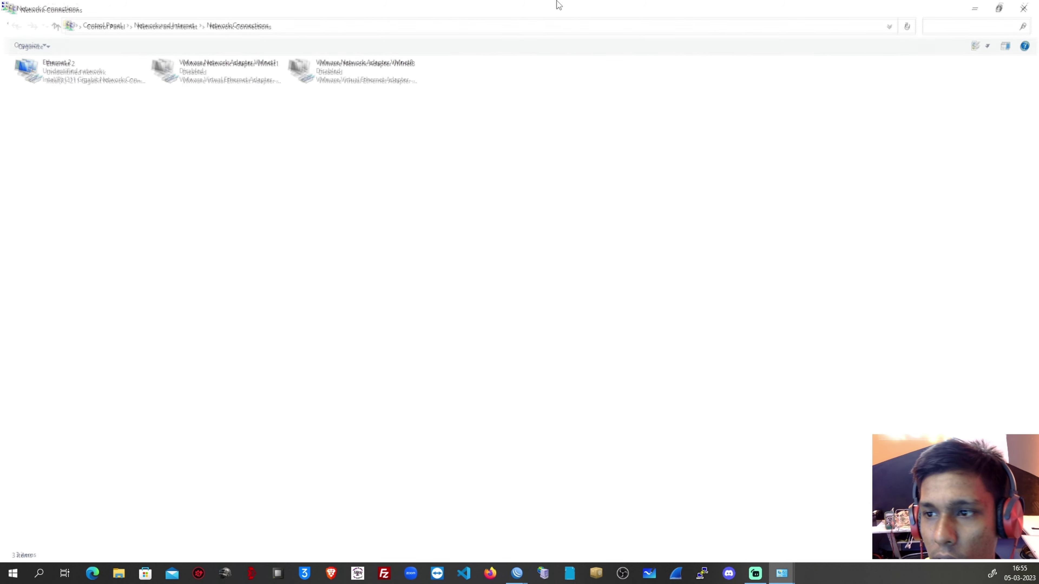
{"action": "right_click", "coordinate": [82, 67]}
{"action": "left_click", "coordinate": [103, 75]}
{"action": "right_click", "coordinate": [103, 75]}
{"action": "left_click", "coordinate": [128, 79]}
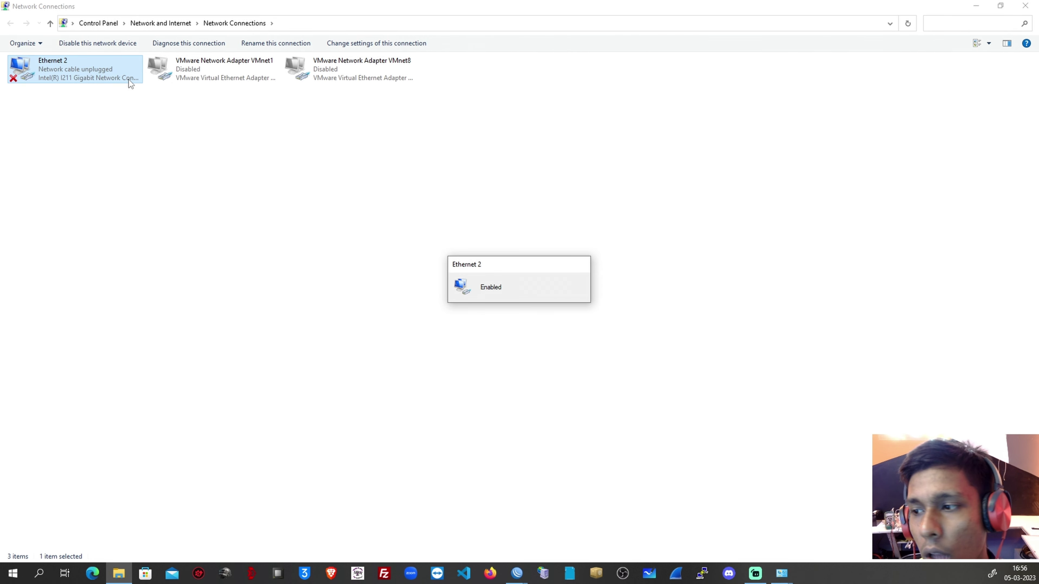
{"action": "key", "text": "alt+Tab"}
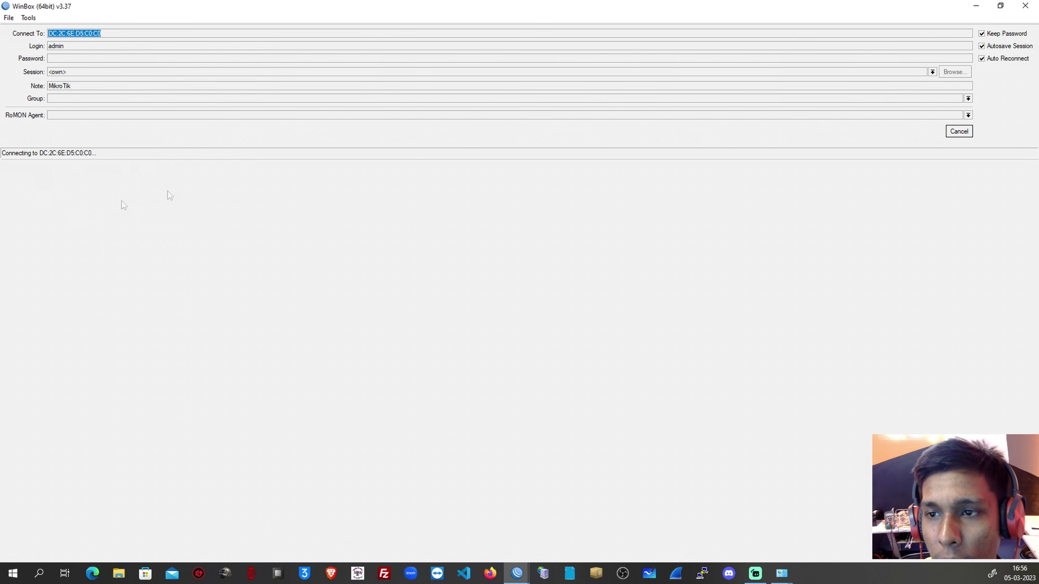
Cancel the stalled connection, refresh Neighbors to list the router at 192.168.3.1, and minimize WinBox.
{"action": "left_click", "coordinate": [952, 137]}
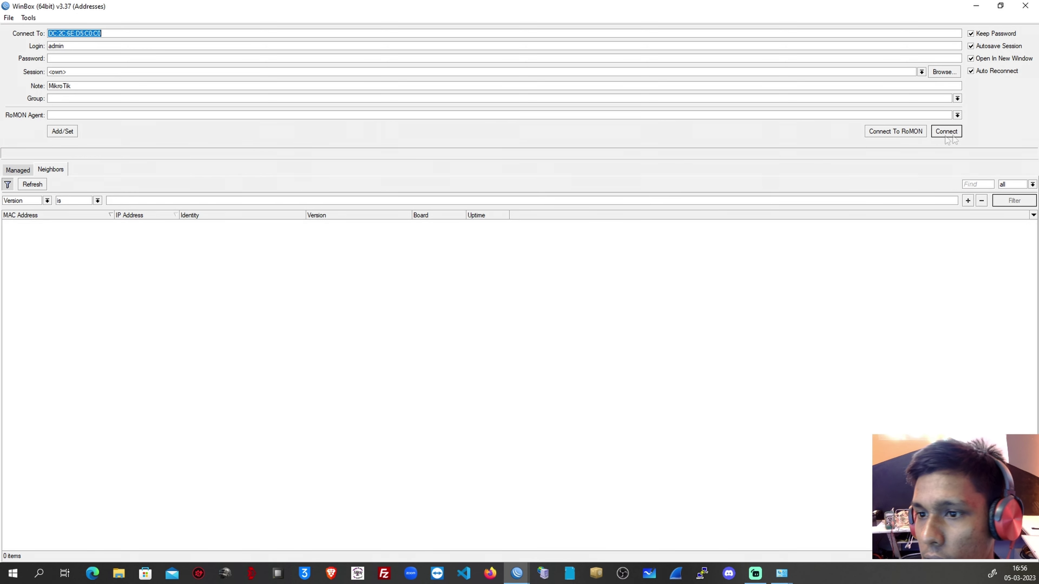
{"action": "left_click", "coordinate": [44, 185]}
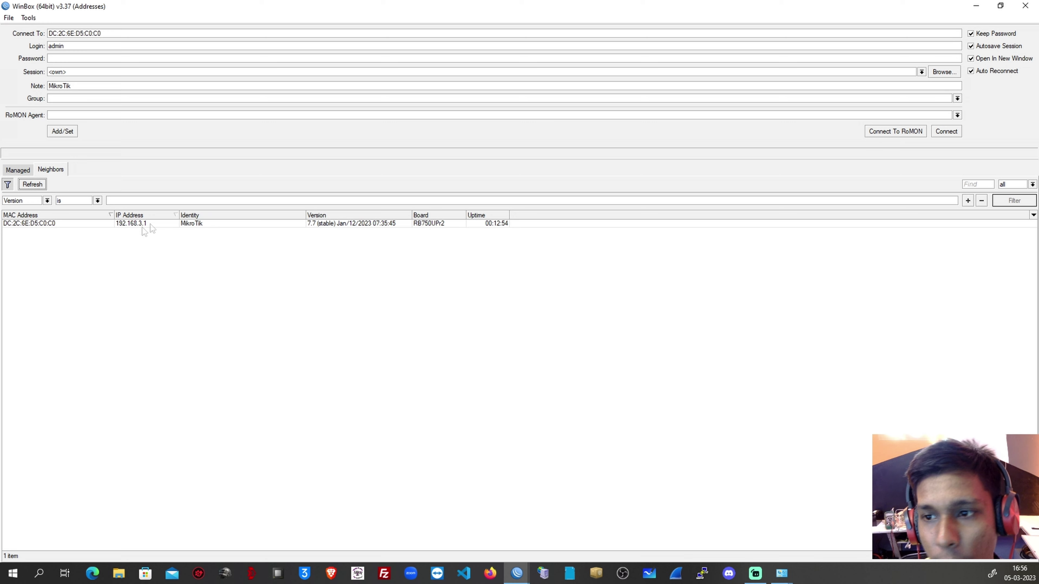
{"action": "left_click", "coordinate": [976, 5]}
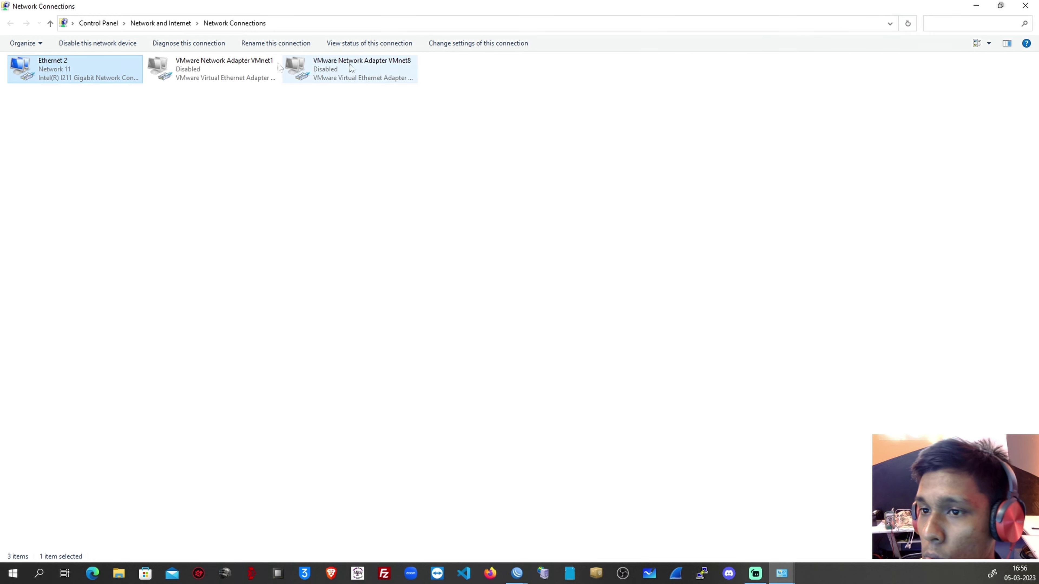
Check Ethernet 2's details: DHCP address 192.168.3.254, gateway 192.168.3.1, DNS 8.8.8.8.
{"action": "left_click", "coordinate": [1026, 5]}
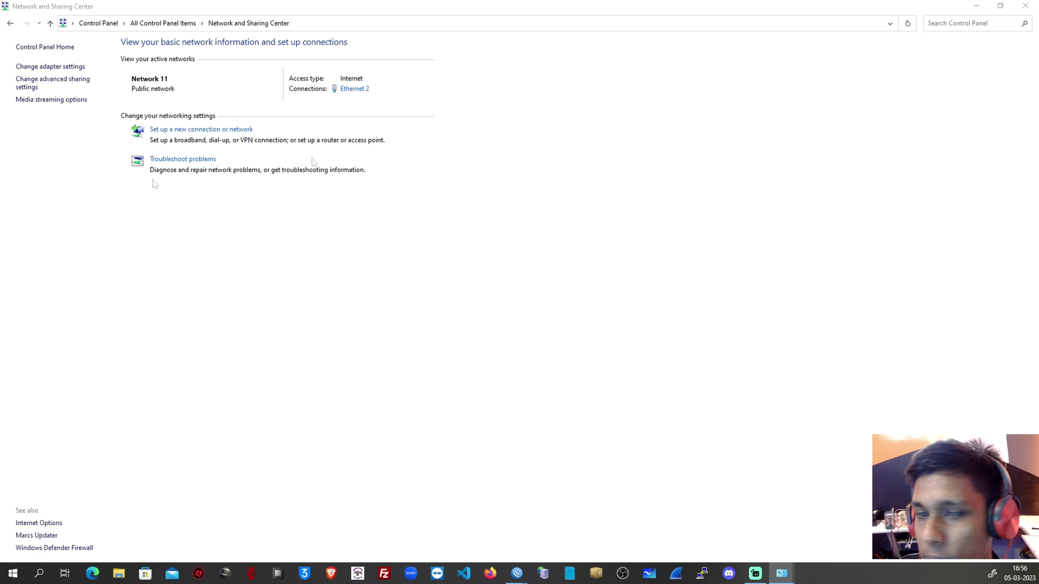
{"action": "left_click", "coordinate": [354, 89]}
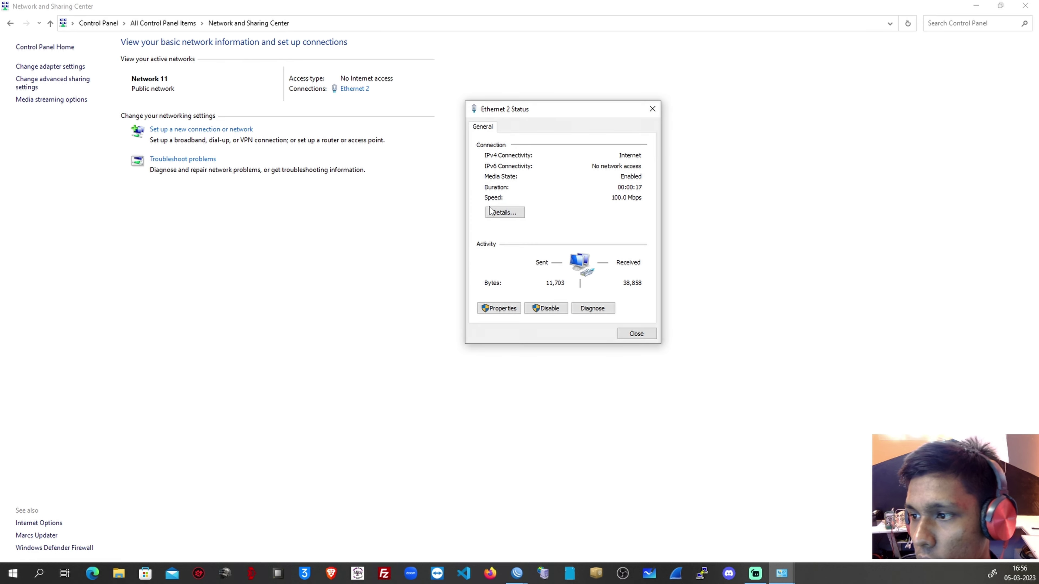
{"action": "left_click", "coordinate": [505, 213]}
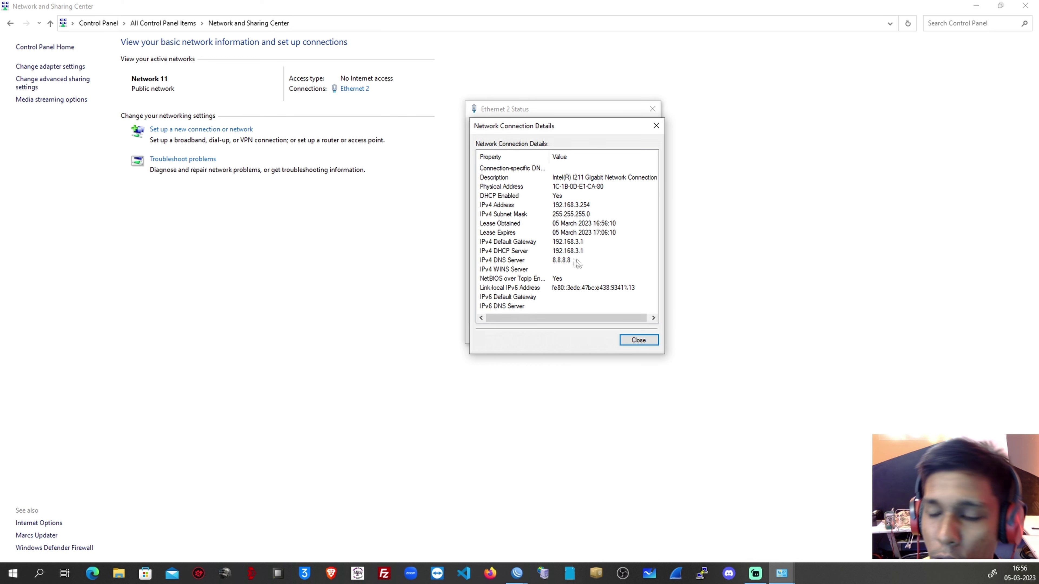
{"action": "left_click", "coordinate": [638, 341]}
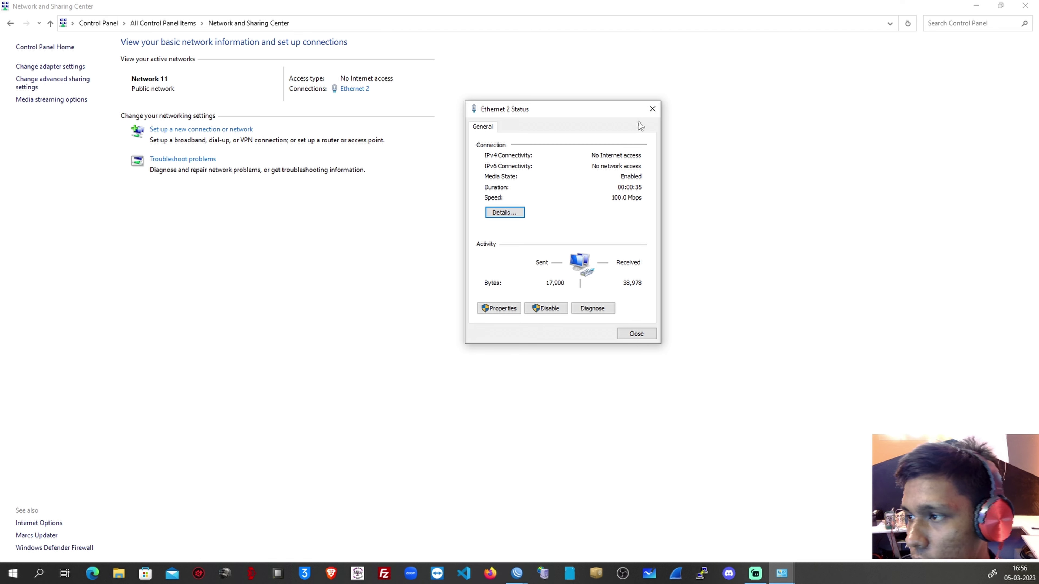
{"action": "left_click", "coordinate": [650, 111]}
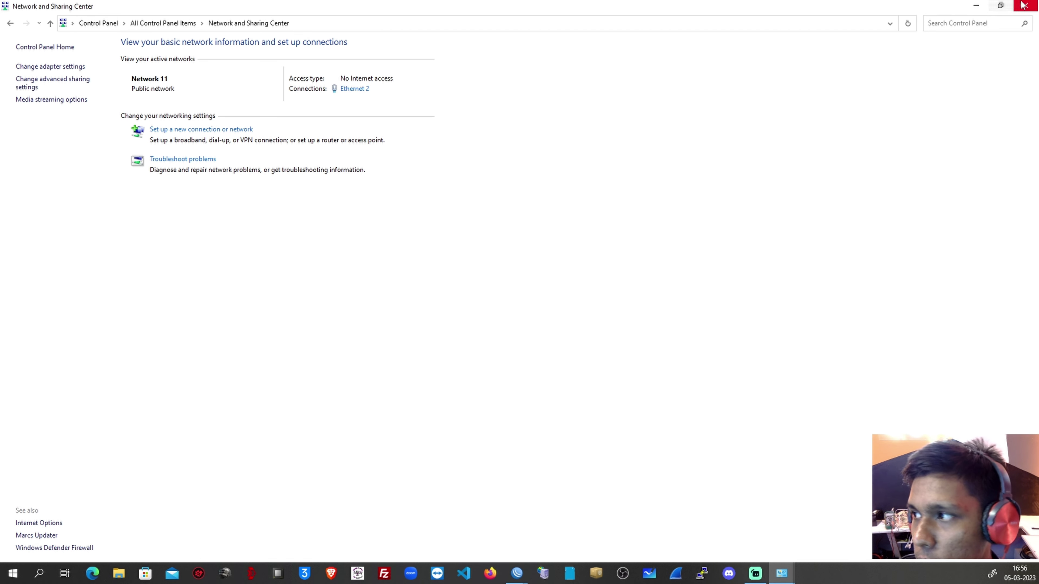
Close Network and Sharing Center and reconnect WinBox to the 192.168.3.1 router by its MAC address.
{"action": "left_click", "coordinate": [1023, 6]}
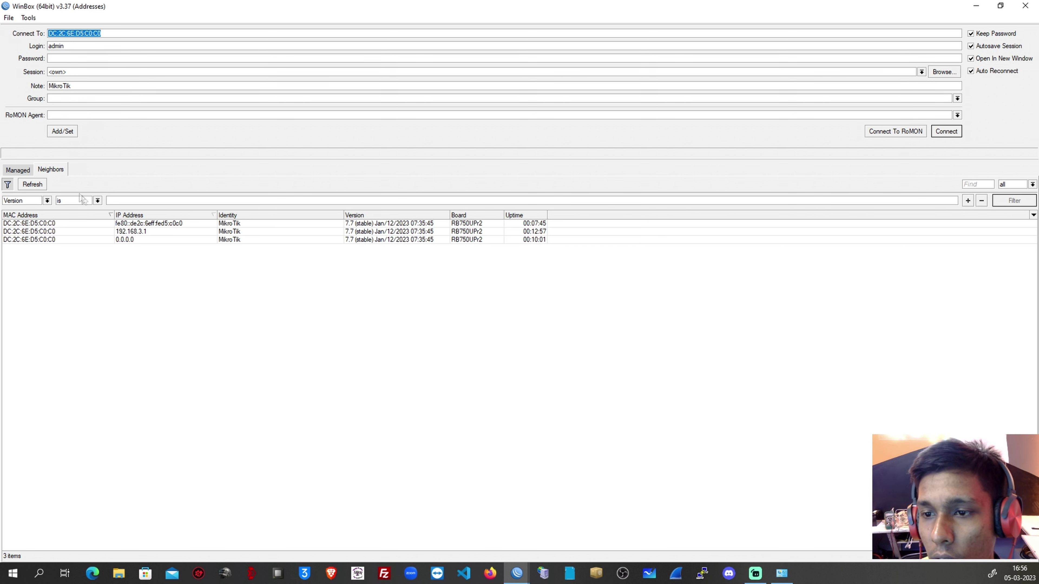
{"action": "left_click", "coordinate": [135, 232]}
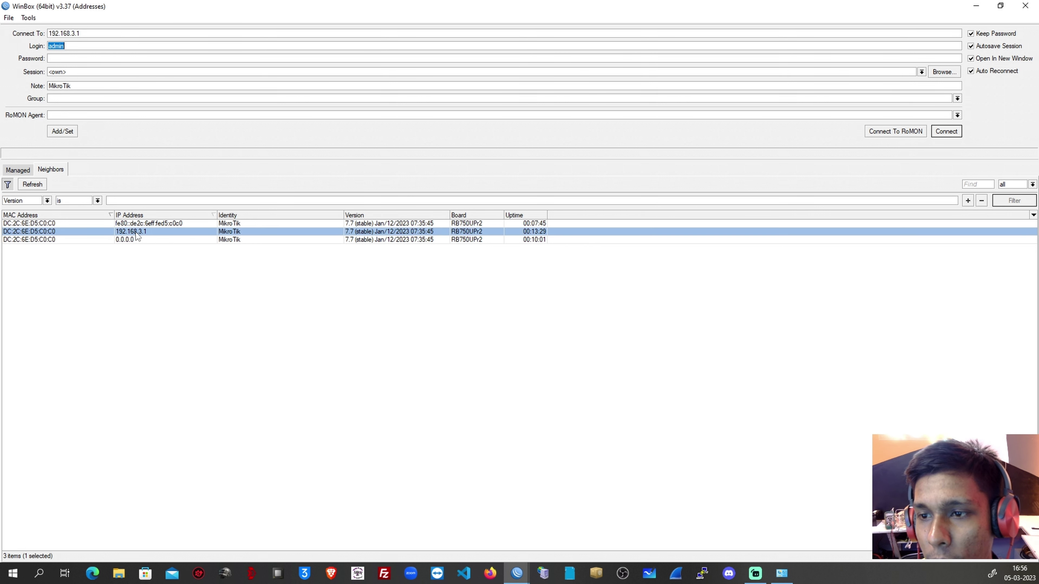
{"action": "left_click", "coordinate": [33, 234]}
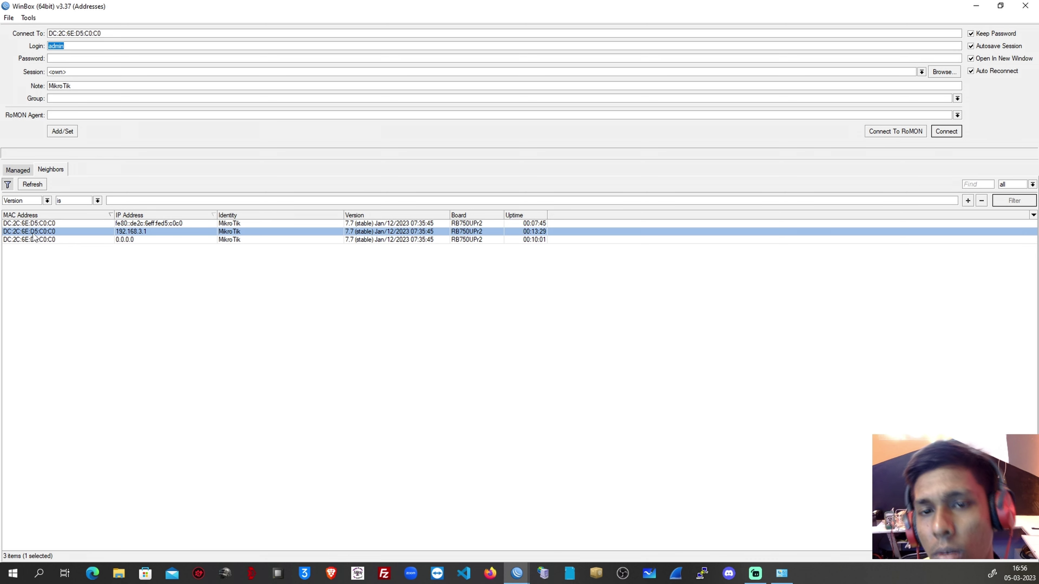
{"action": "left_click", "coordinate": [938, 132]}
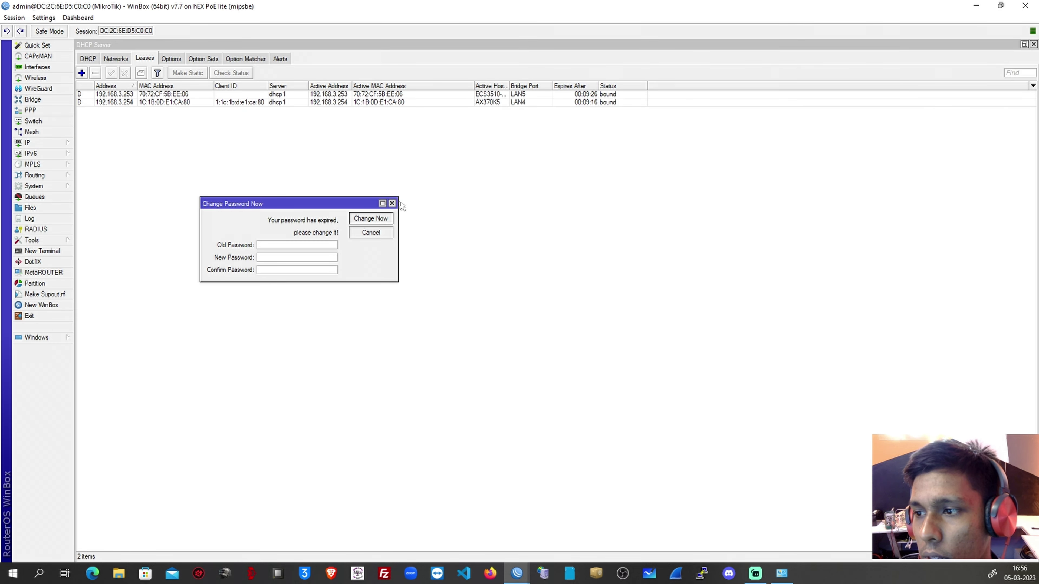
Dismiss the password-change prompt and open the DHCP lease for 192.168.3.253.
{"action": "left_click", "coordinate": [392, 204]}
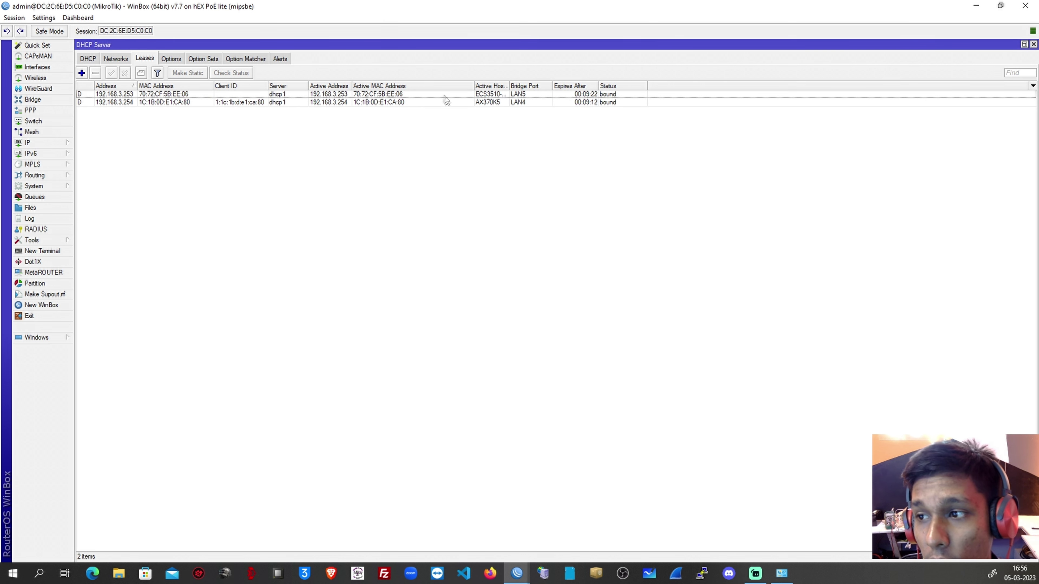
{"action": "left_click", "coordinate": [192, 95]}
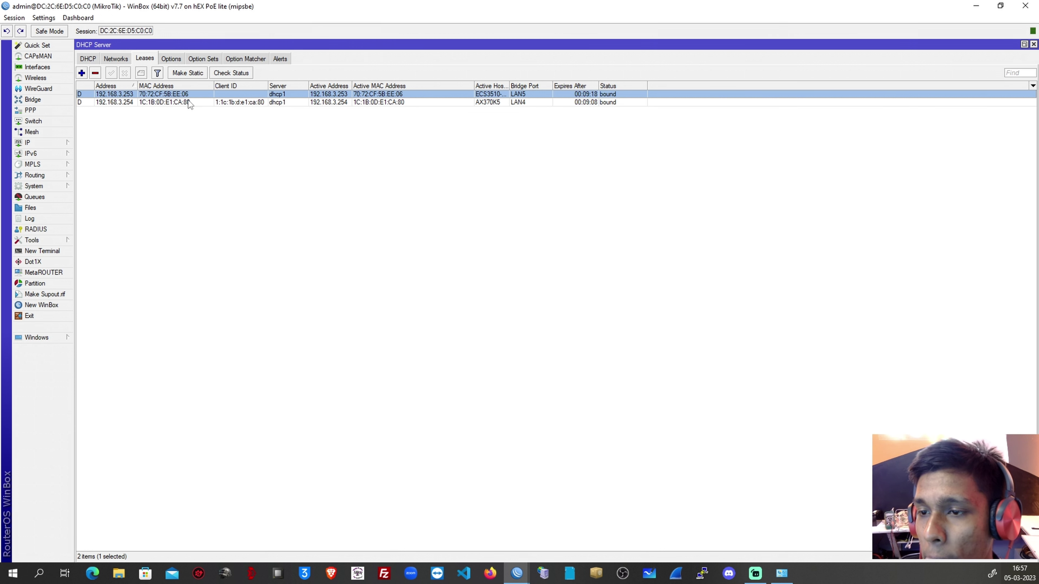
{"action": "double_click", "coordinate": [340, 96]}
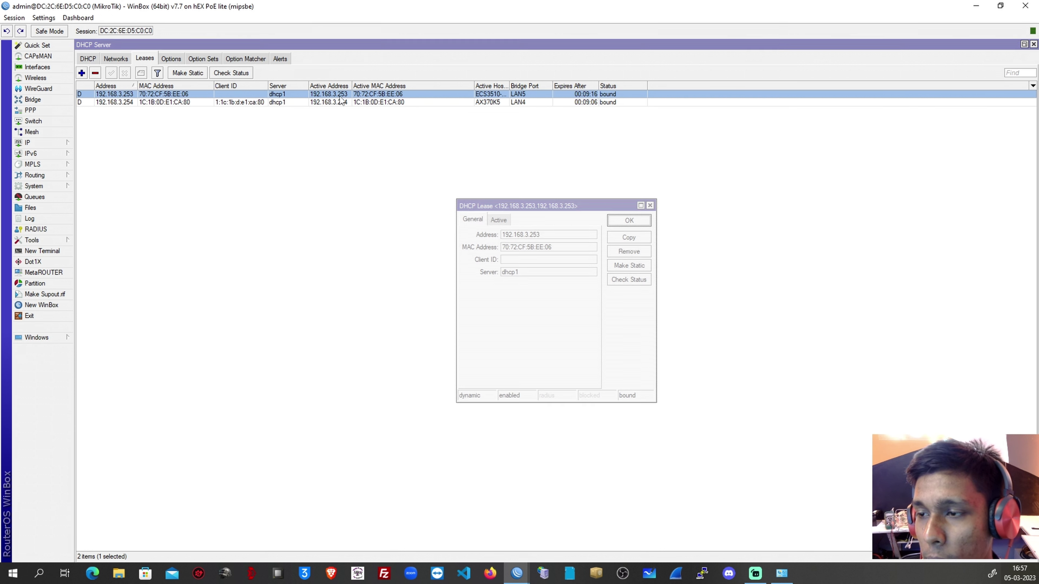
Copy the lease's client address 192.168.3.253 to the clipboard.
{"action": "double_click", "coordinate": [559, 236]}
{"action": "right_click", "coordinate": [532, 234]}
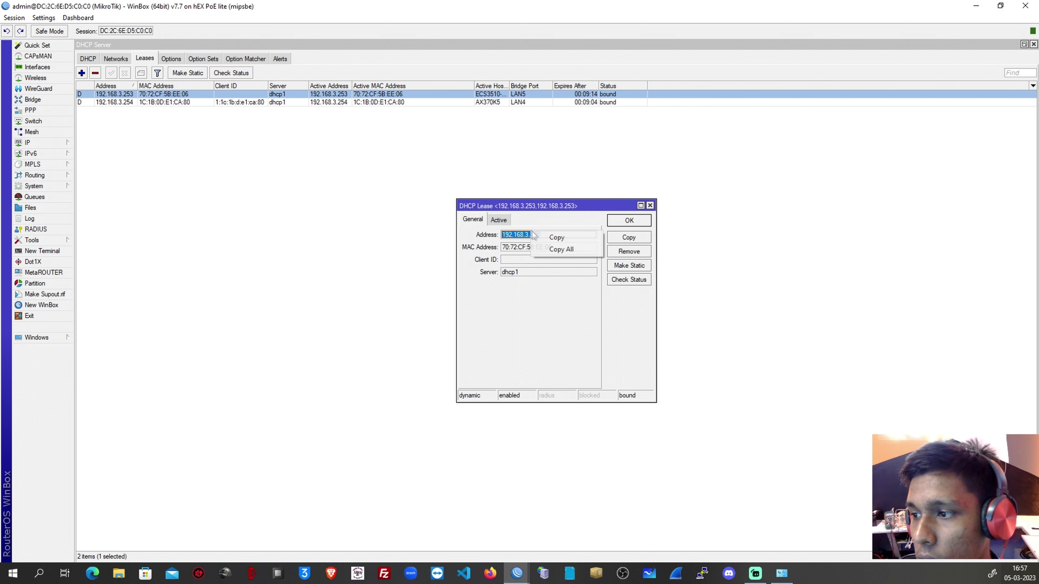
{"action": "left_click", "coordinate": [557, 237]}
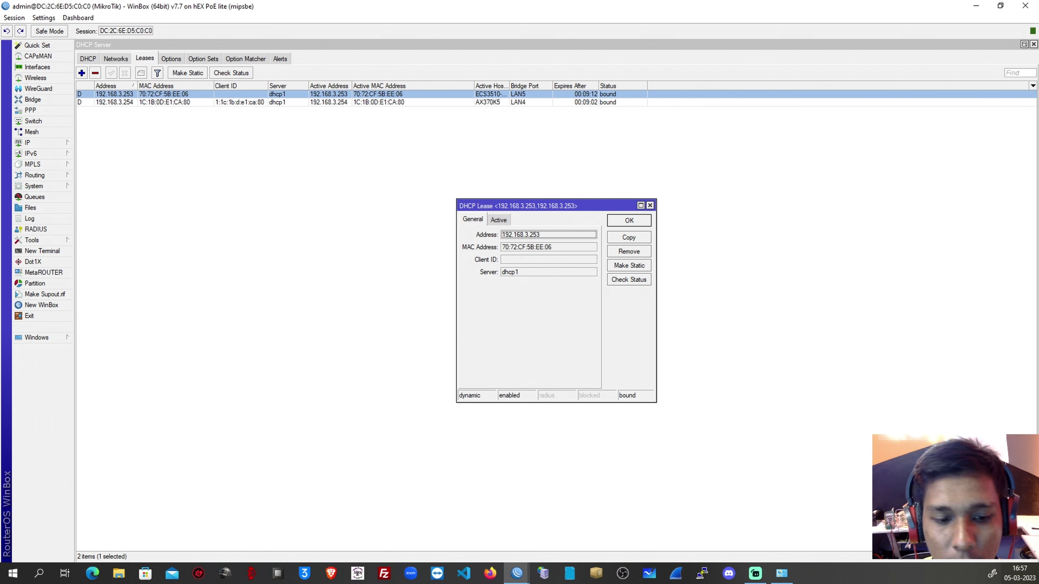
{"action": "key", "text": "alt+Tab"}
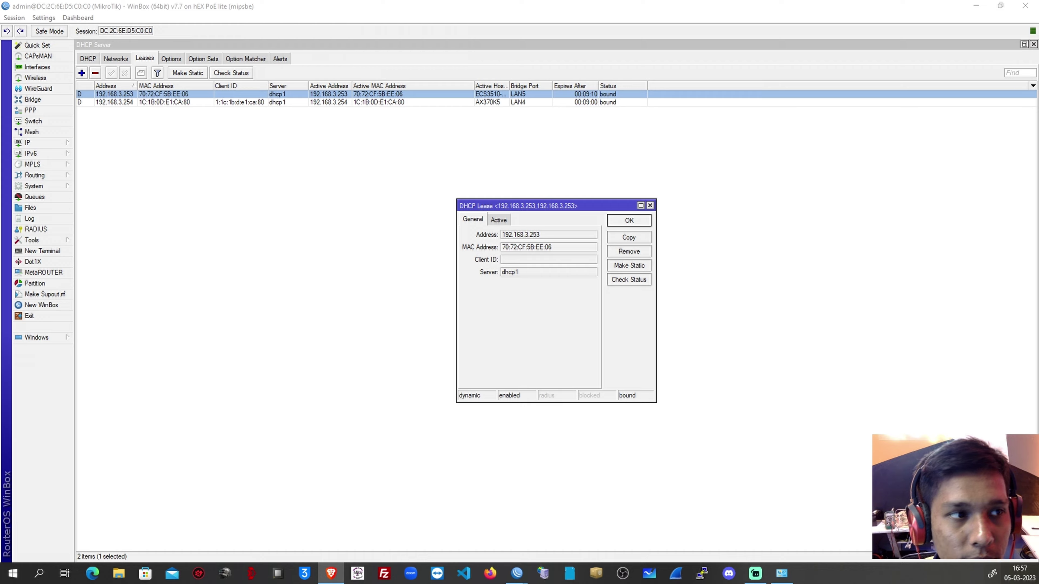
Paste 192.168.3.253 into Brave to load the device's Web Management login page, then close Brave.
{"action": "key", "text": "alt+Tab"}
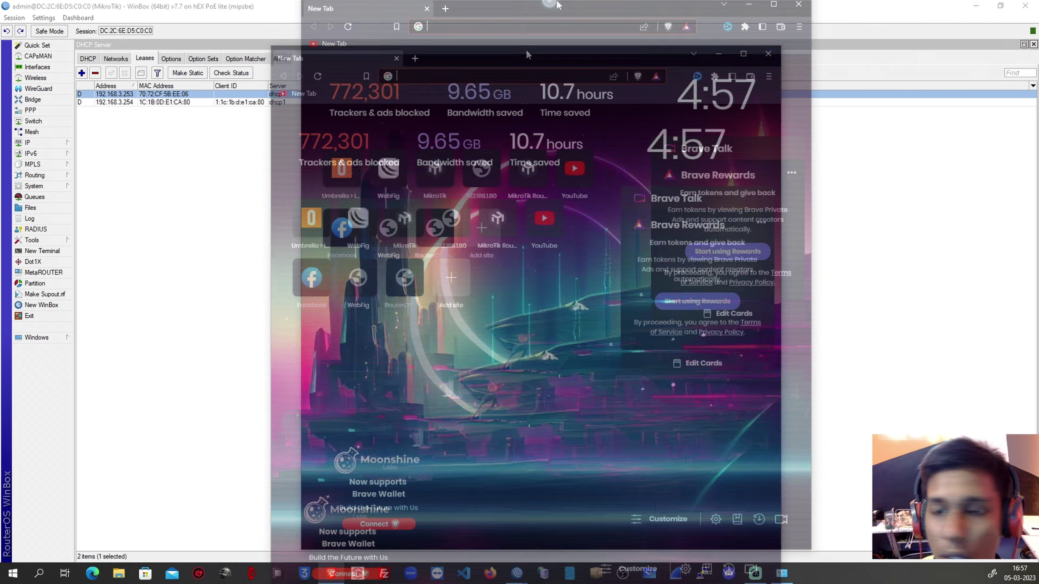
{"action": "right_click", "coordinate": [334, 27]}
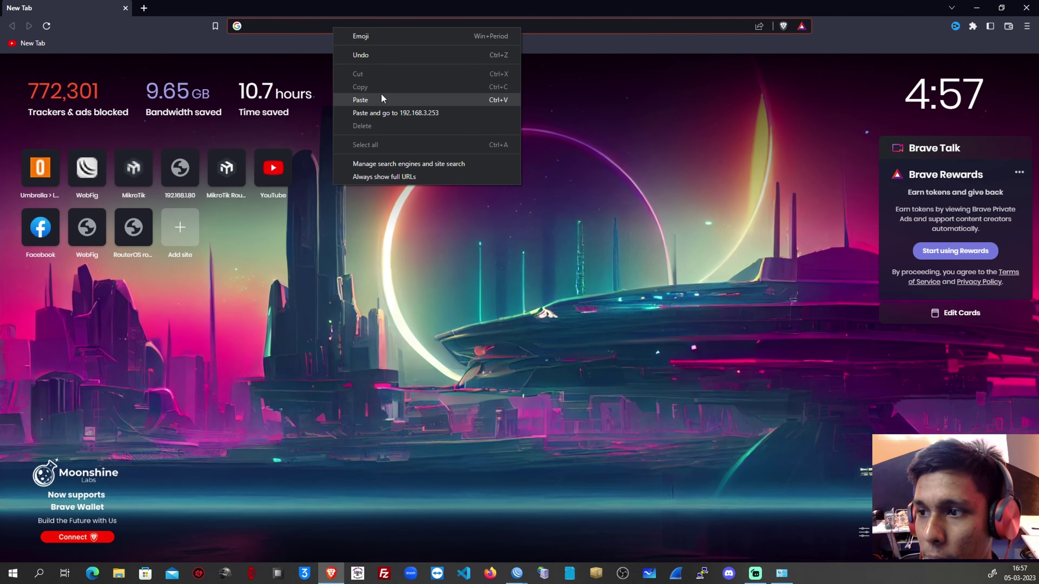
{"action": "left_click", "coordinate": [381, 93]}
{"action": "key", "text": "Return"}
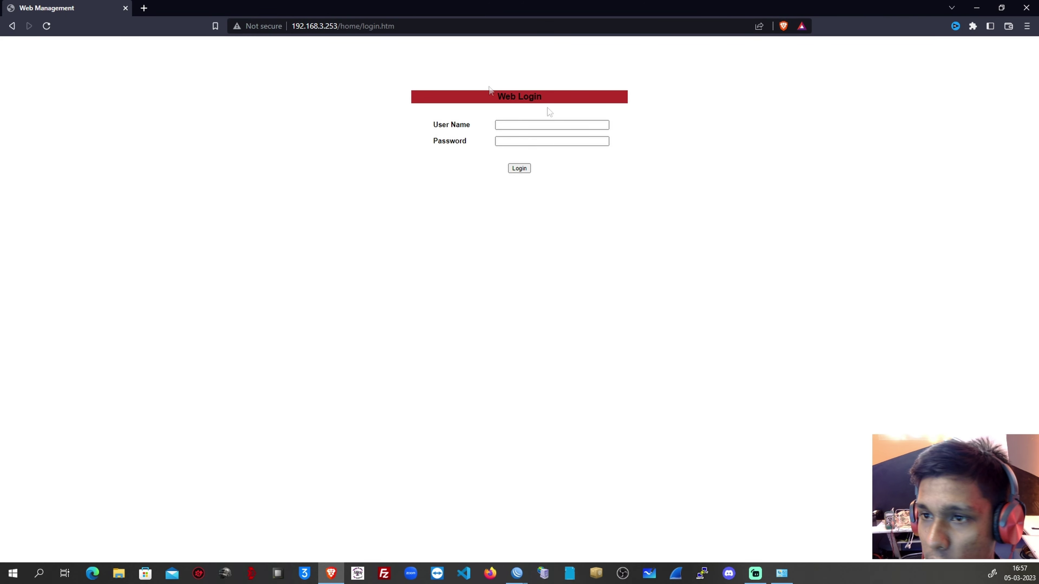
{"action": "left_click", "coordinate": [1026, 8]}
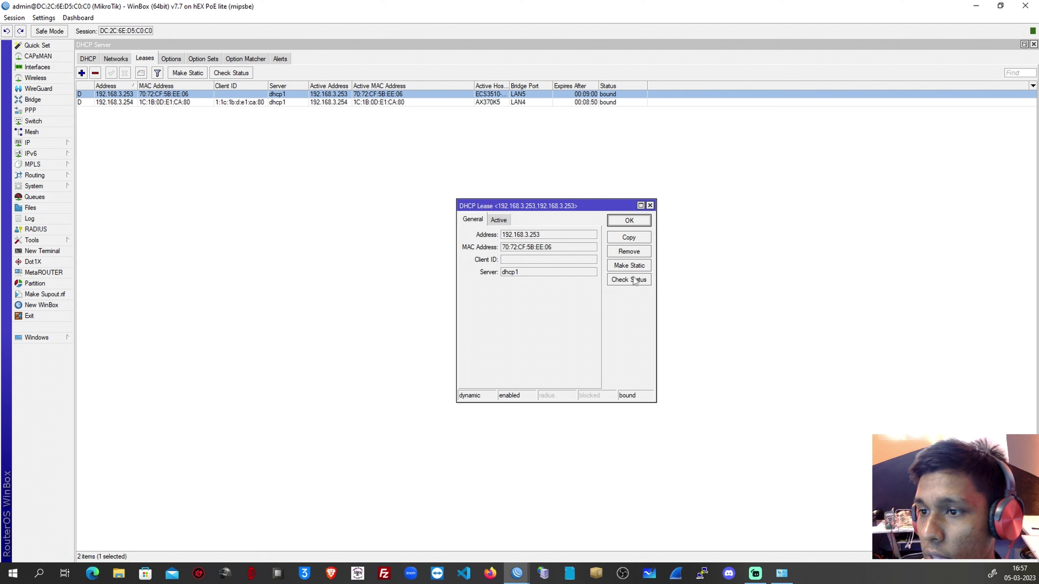
Close the lease, widen Active Host Name to show ECS3510-10FD, then close DHCP Server and Address List.
{"action": "left_click", "coordinate": [650, 206]}
{"action": "left_click_drag", "start_coordinate": [509, 86], "coordinate": [651, 86]}
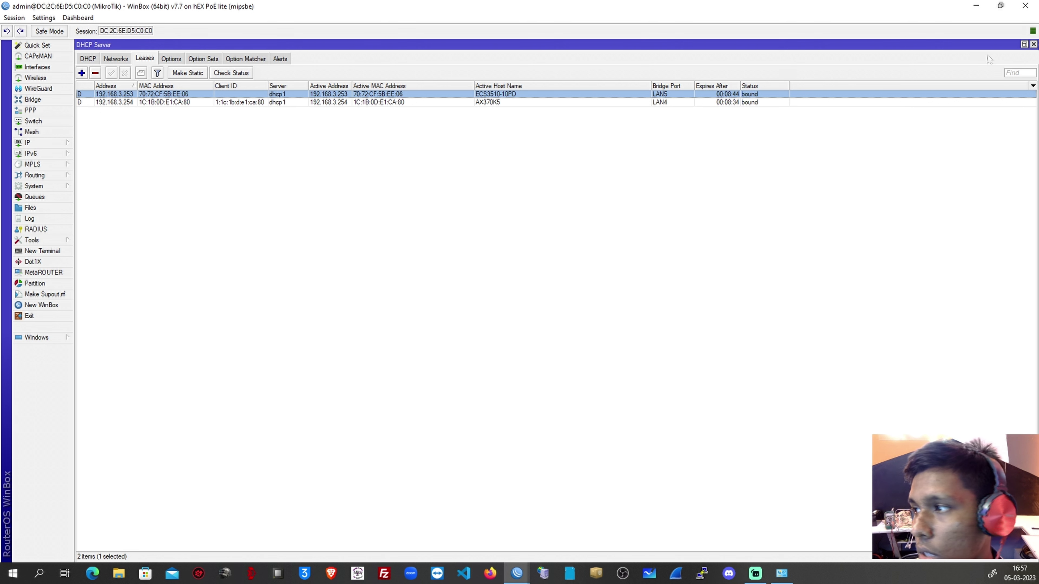
{"action": "left_click", "coordinate": [1034, 44]}
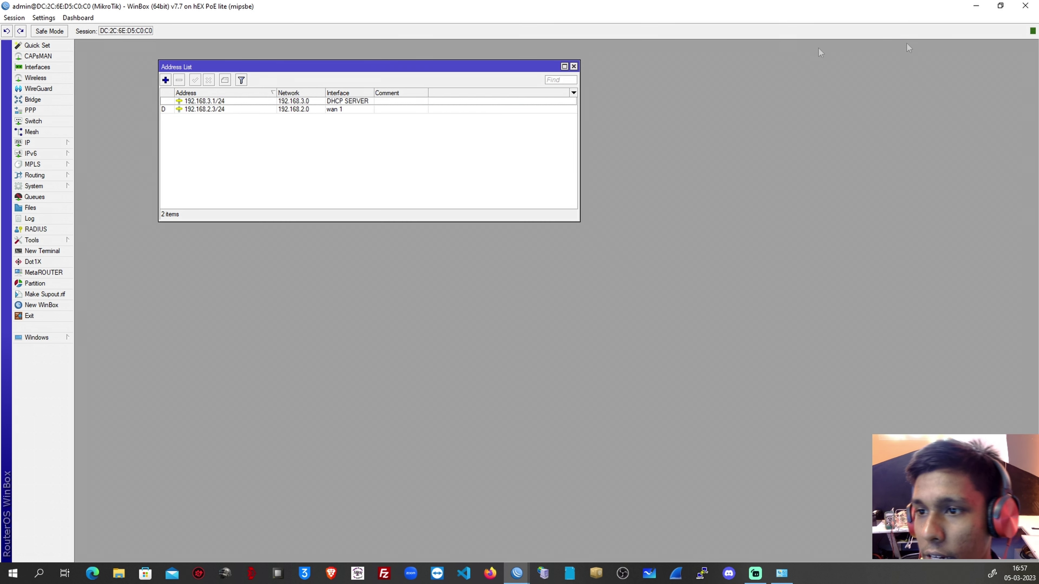
{"action": "left_click", "coordinate": [573, 66]}
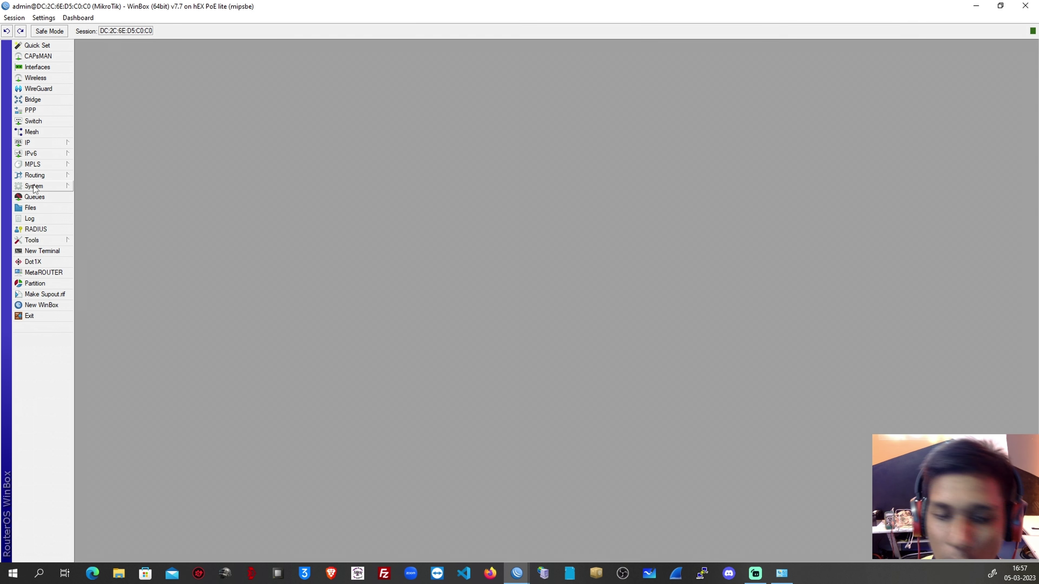
{"action": "key", "text": "alt+Tab"}
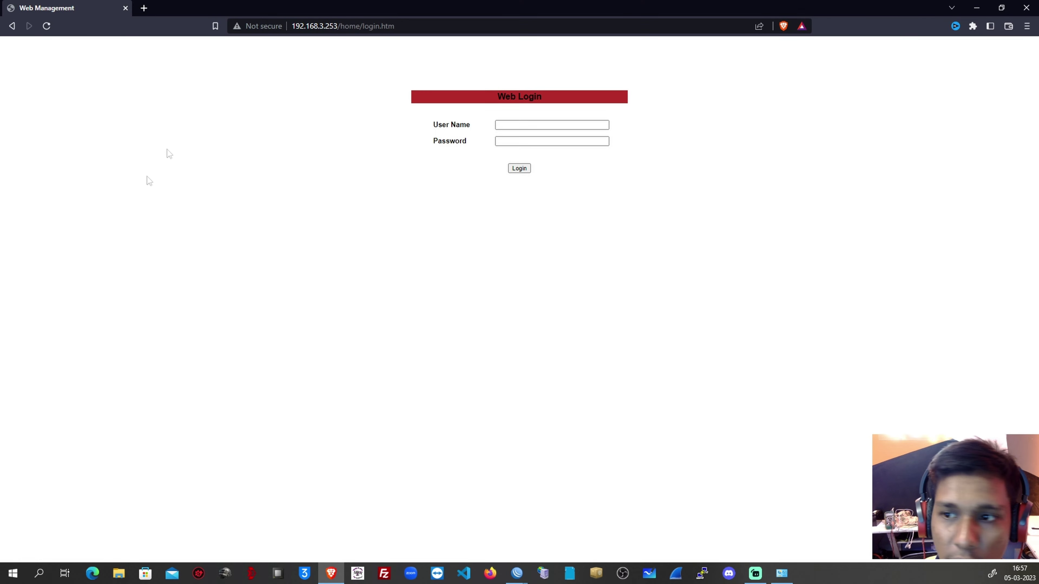
Point a new Brave tab at youtube.com to test internet access, then return to WinBox.
{"action": "left_click", "coordinate": [143, 9]}
{"action": "left_click", "coordinate": [273, 168]}
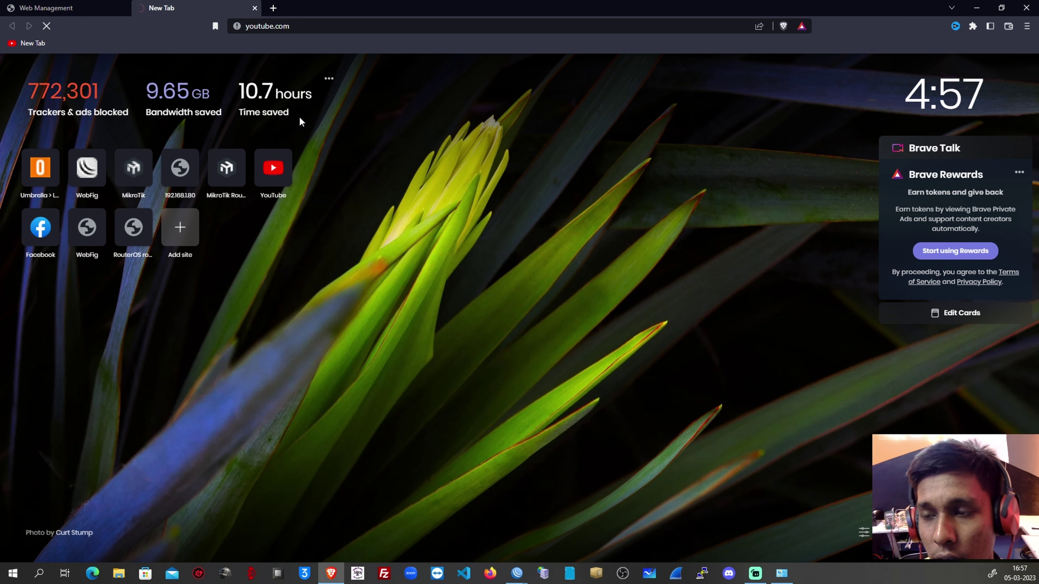
{"action": "left_click", "coordinate": [977, 8]}
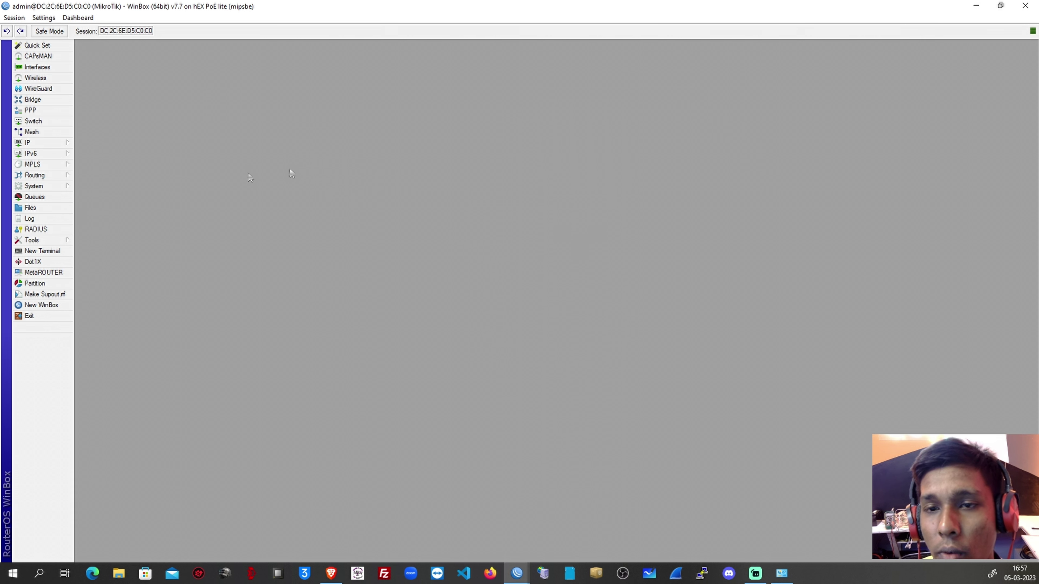
Open the IP Firewall window and the router's DNS settings.
{"action": "left_click", "coordinate": [40, 144]}
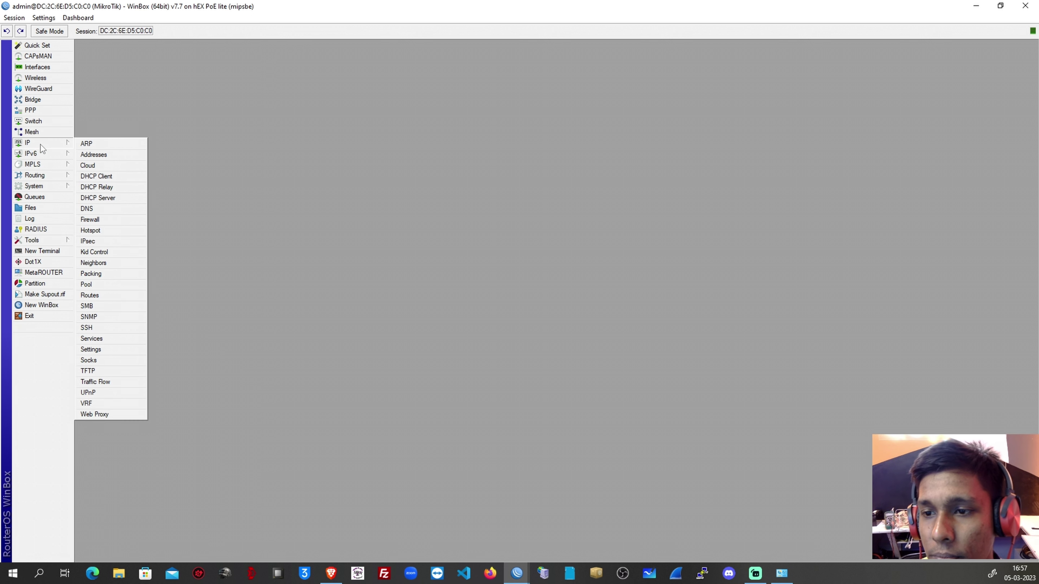
{"action": "left_click", "coordinate": [100, 220]}
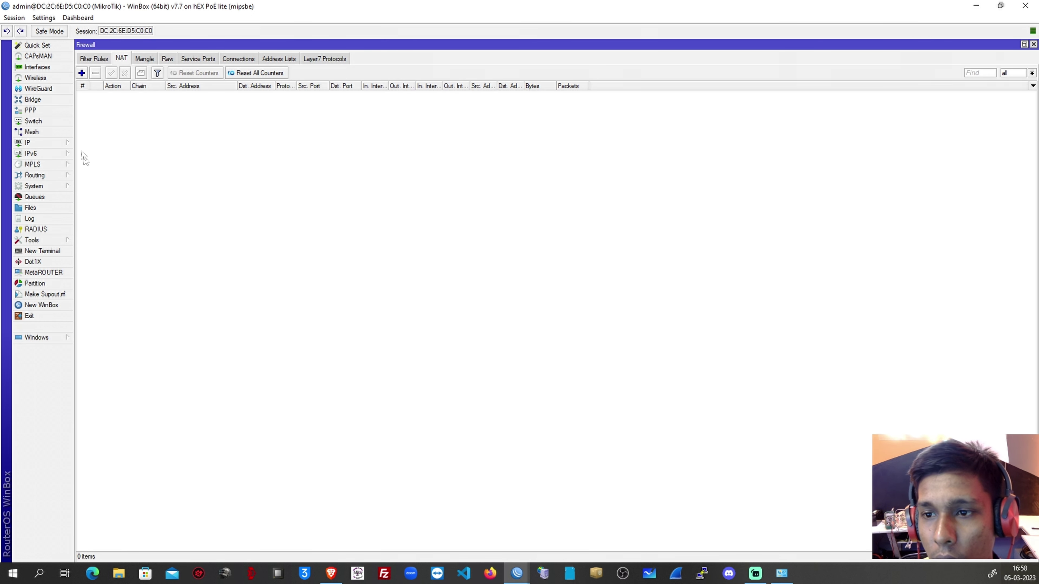
{"action": "left_click", "coordinate": [61, 144]}
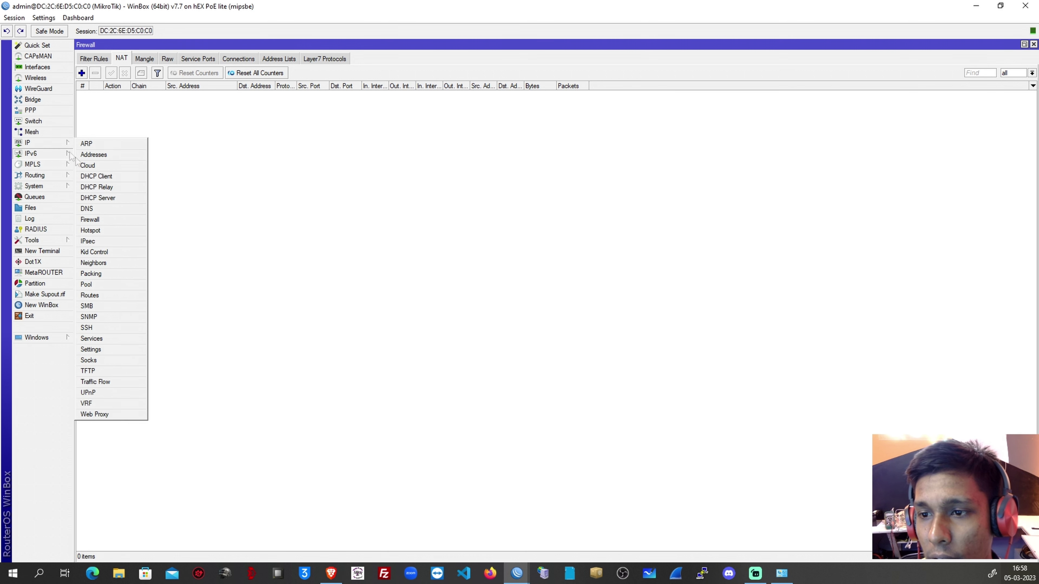
{"action": "left_click", "coordinate": [88, 209]}
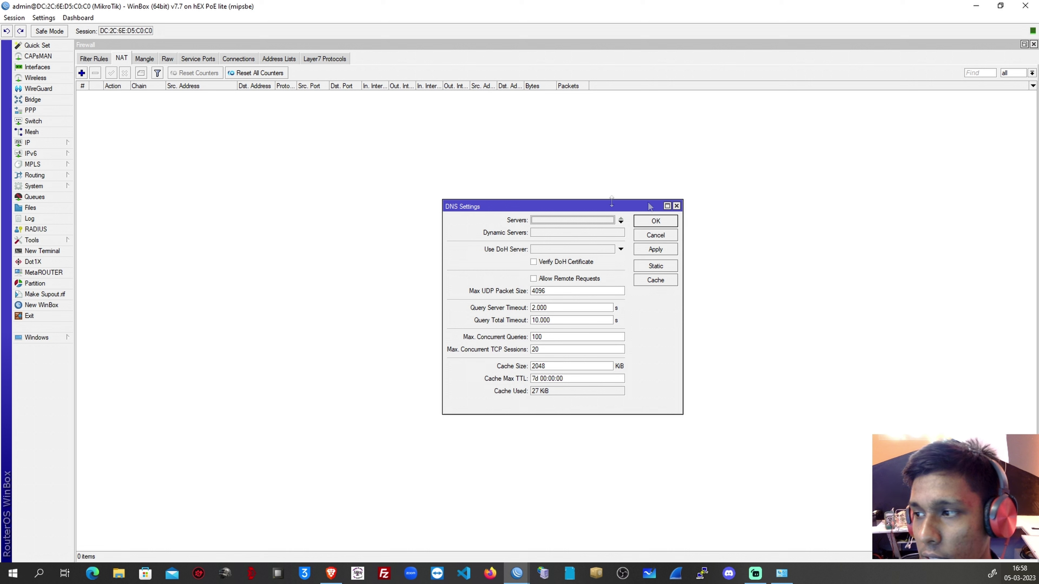
{"action": "left_click", "coordinate": [677, 205]}
{"action": "left_click", "coordinate": [49, 143]}
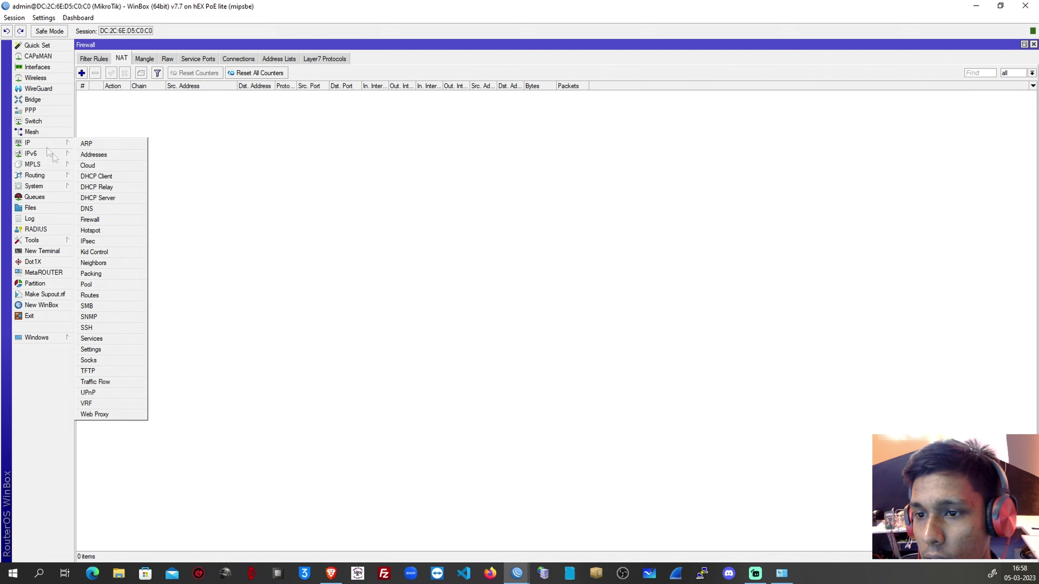
{"action": "left_click", "coordinate": [88, 204]}
Set the DNS servers to 8.8.8.8 and 1.1.1.1, then close the Firewall window.
{"action": "left_click", "coordinate": [559, 221]}
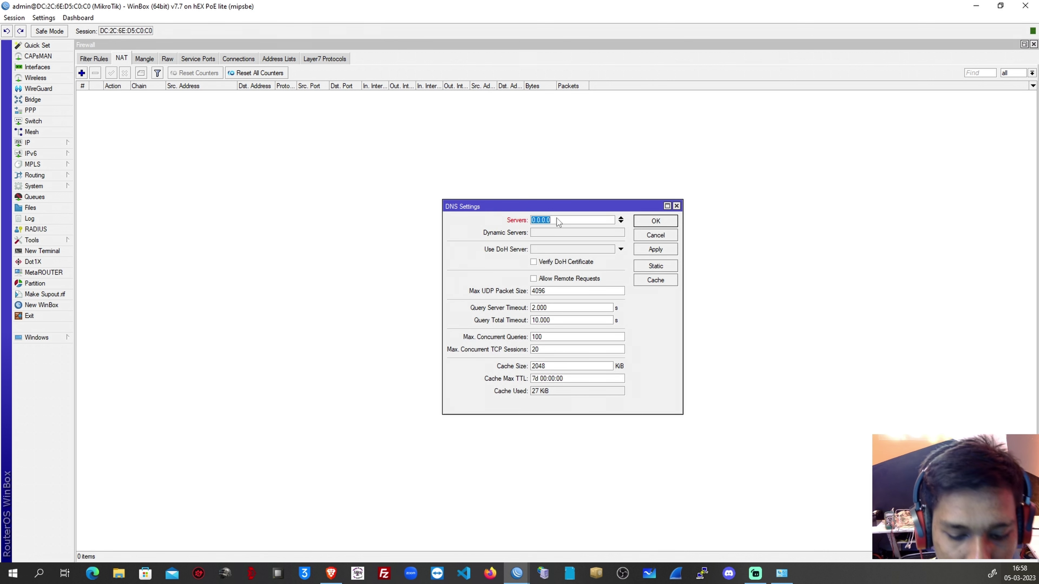
{"action": "type", "text": "8.8.8.8"}
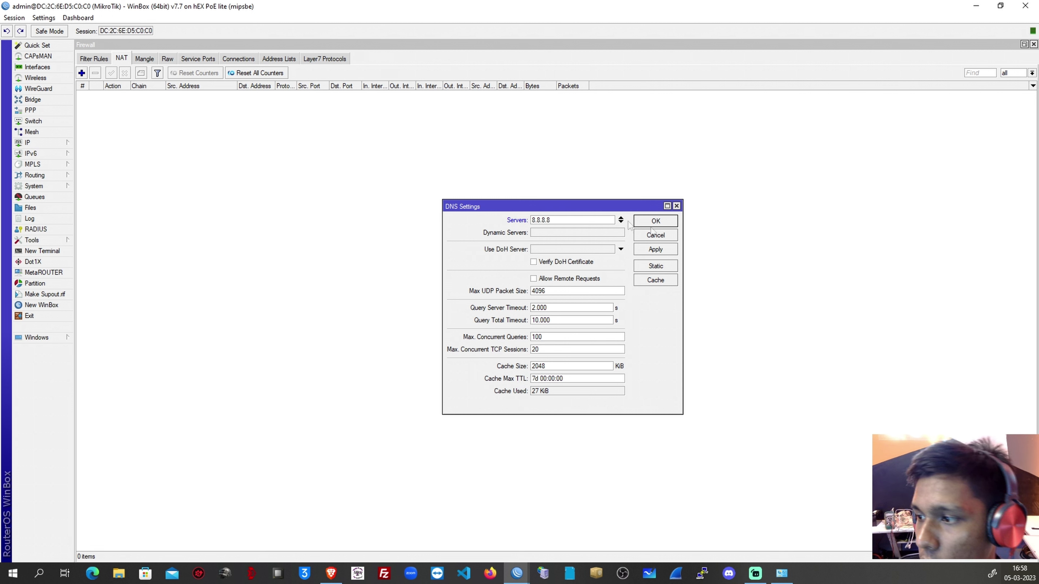
{"action": "left_click", "coordinate": [622, 222]}
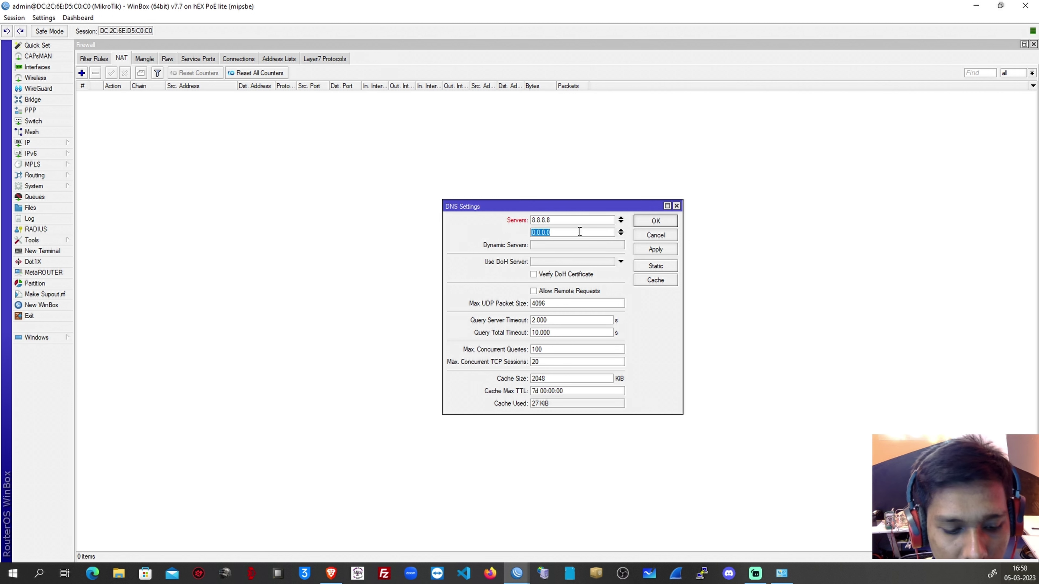
{"action": "type", "text": "1.1.1.1"}
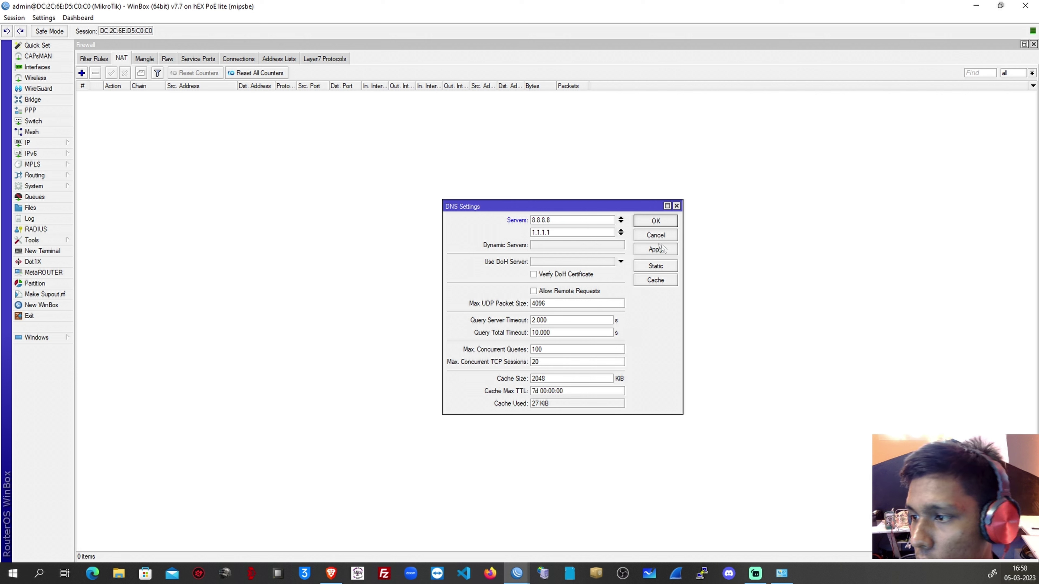
{"action": "left_click", "coordinate": [656, 222]}
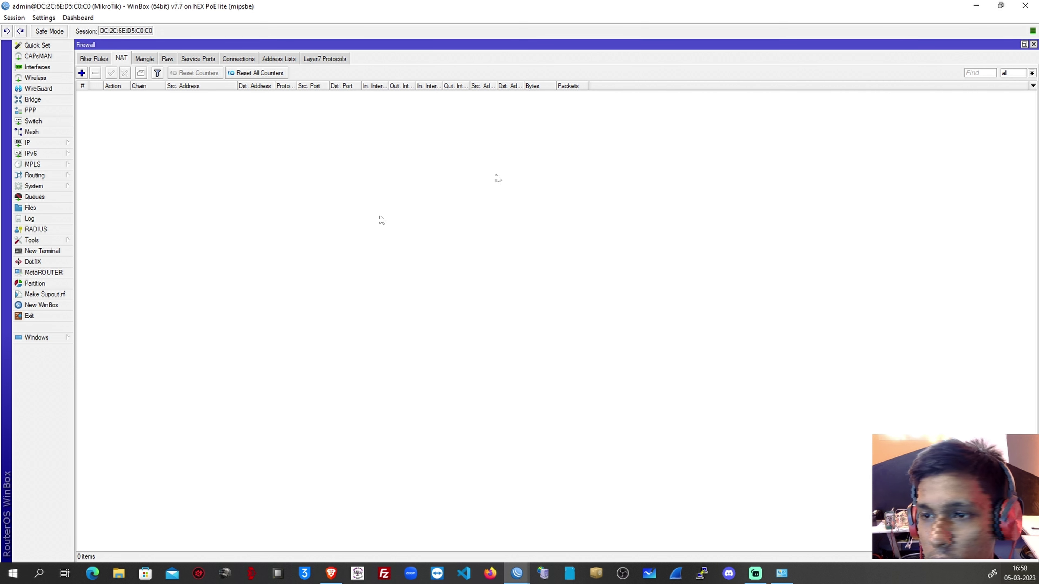
{"action": "left_click", "coordinate": [1034, 44]}
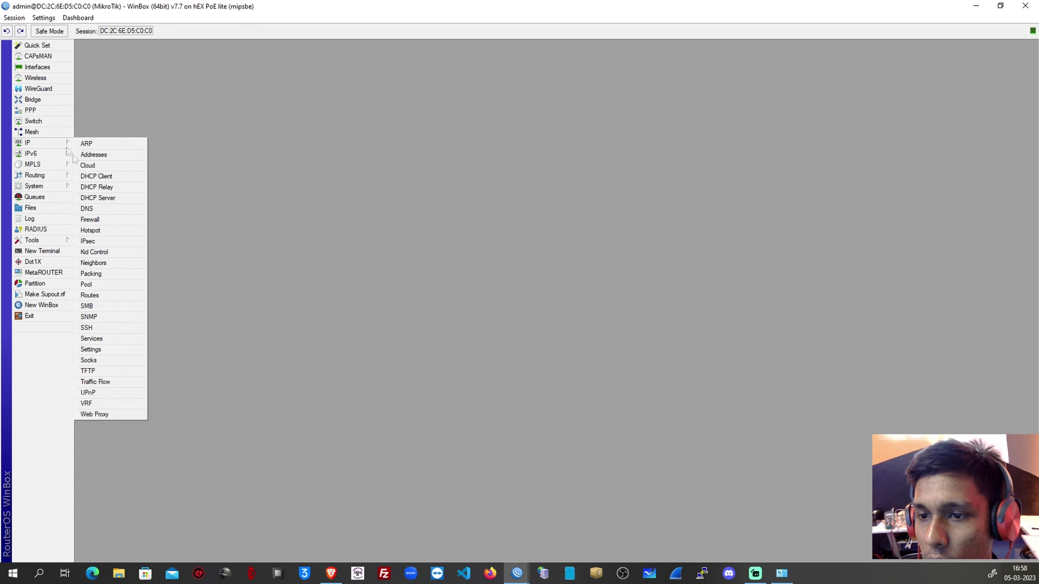
In a new terminal, enter and repeat a new router password until it reports 'Password changed'.
{"action": "left_click", "coordinate": [58, 251]}
{"action": "left_click_drag", "start_coordinate": [266, 332], "coordinate": [260, 209]}
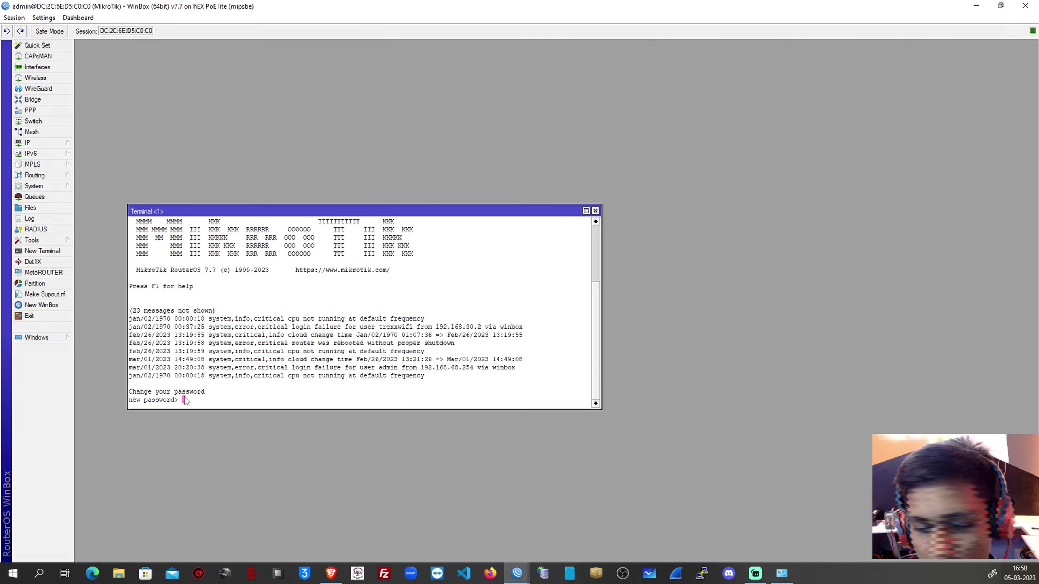
{"action": "type", "text": "**"}
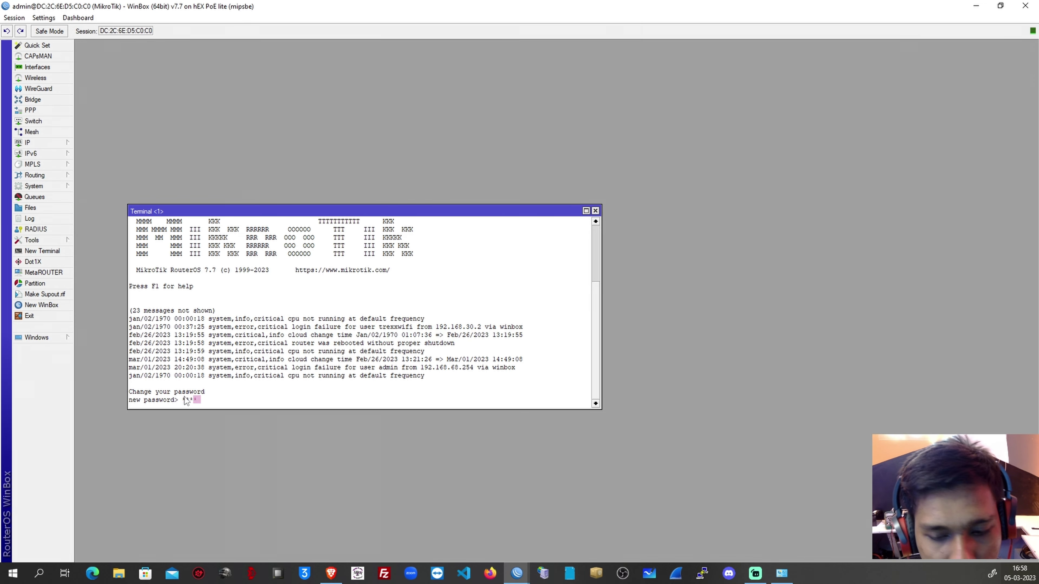
{"action": "key", "text": "Return"}
{"action": "type", "text": "****"}
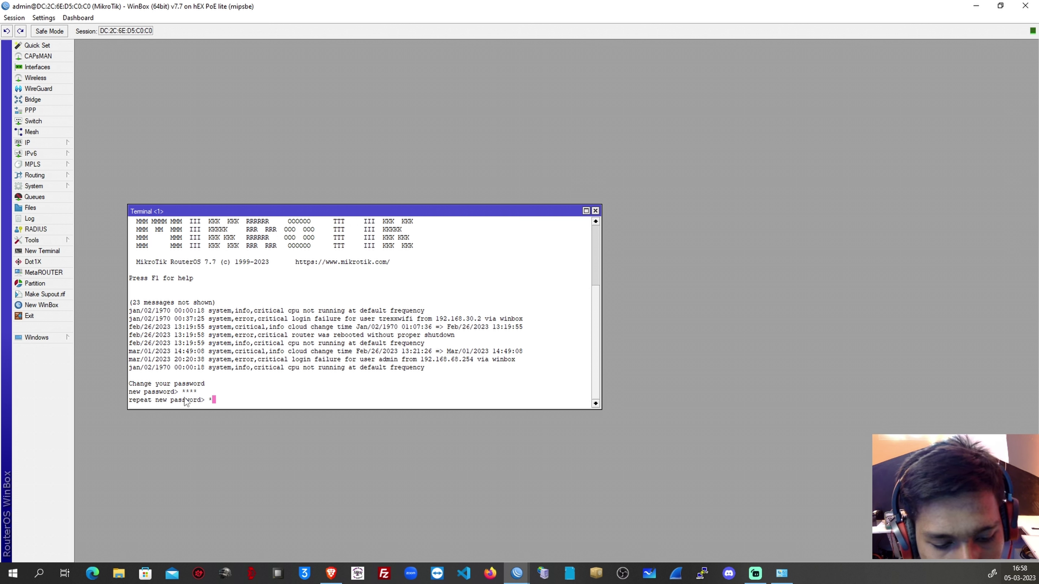
{"action": "key", "text": "Return"}
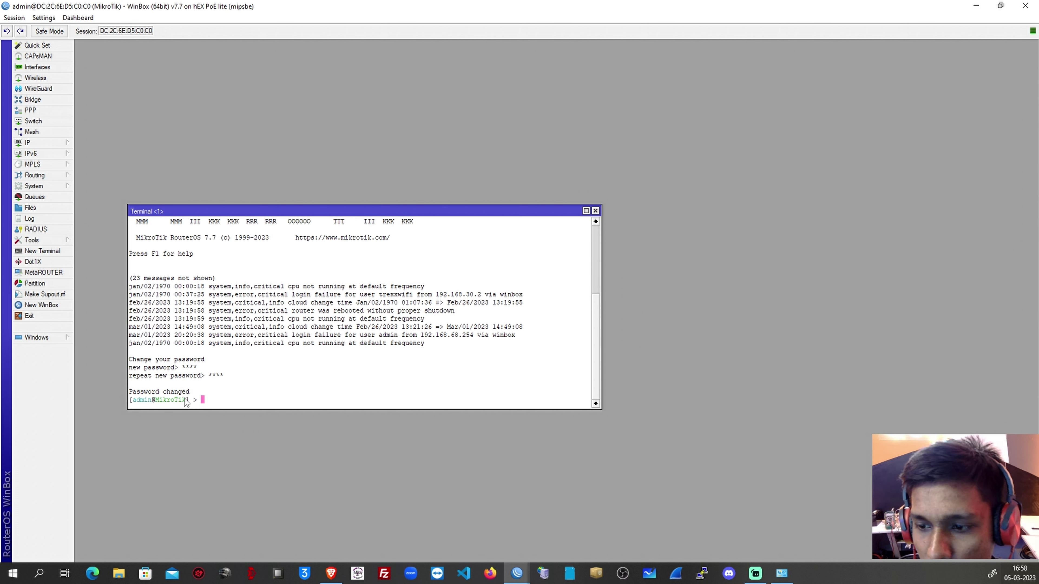
{"action": "type", "text": "admin"}
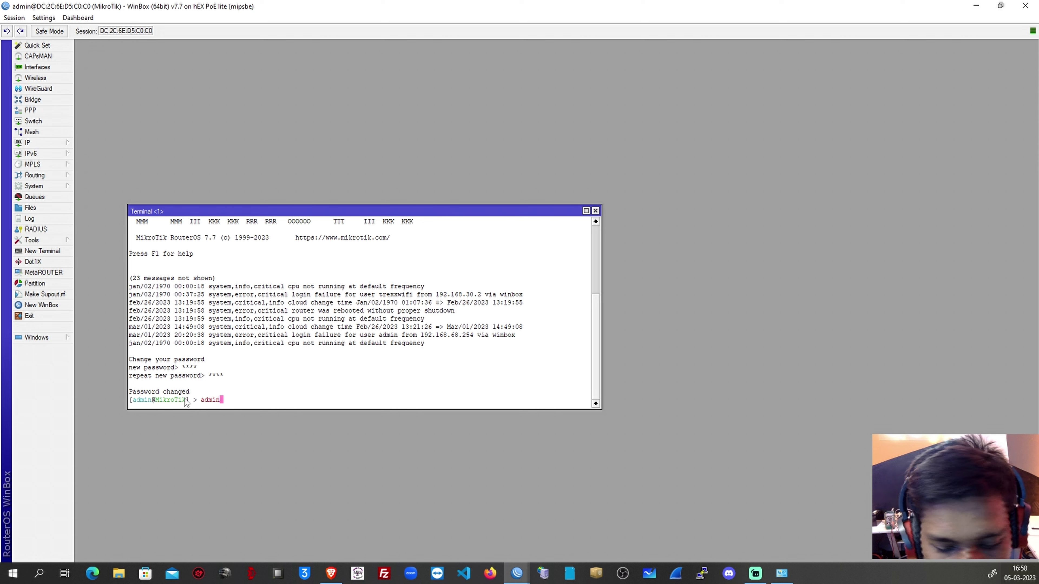
{"action": "key", "text": "Return"}
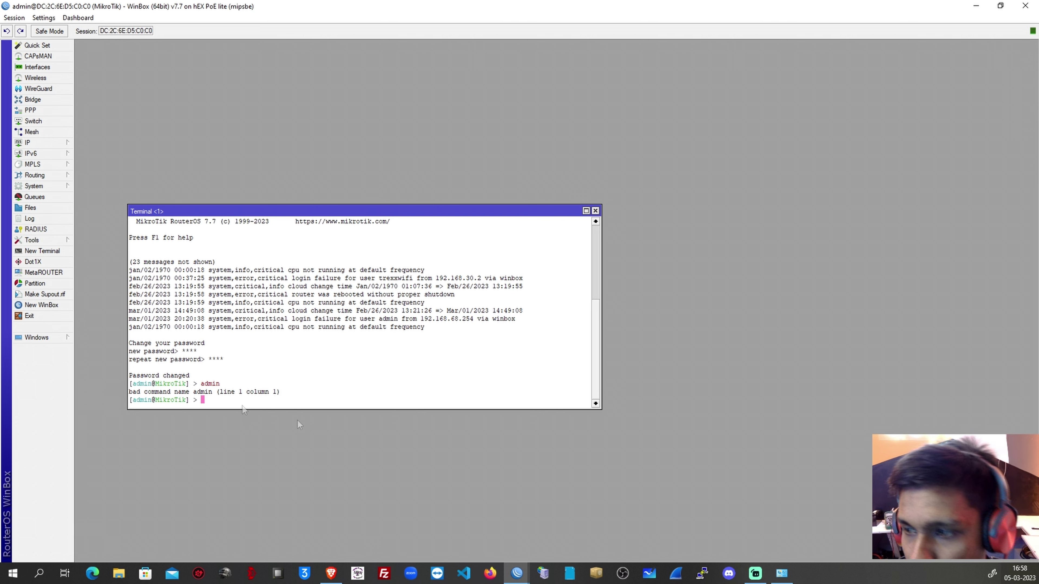
Close the terminal and log back in to the router with the new password after one rejected attempt.
{"action": "left_click", "coordinate": [595, 211]}
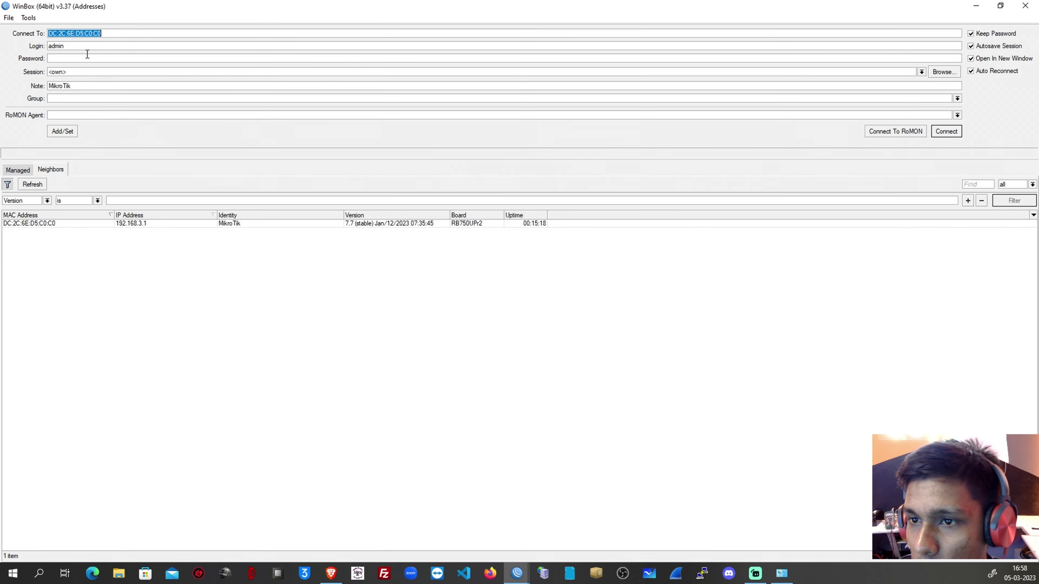
{"action": "left_click", "coordinate": [87, 54]}
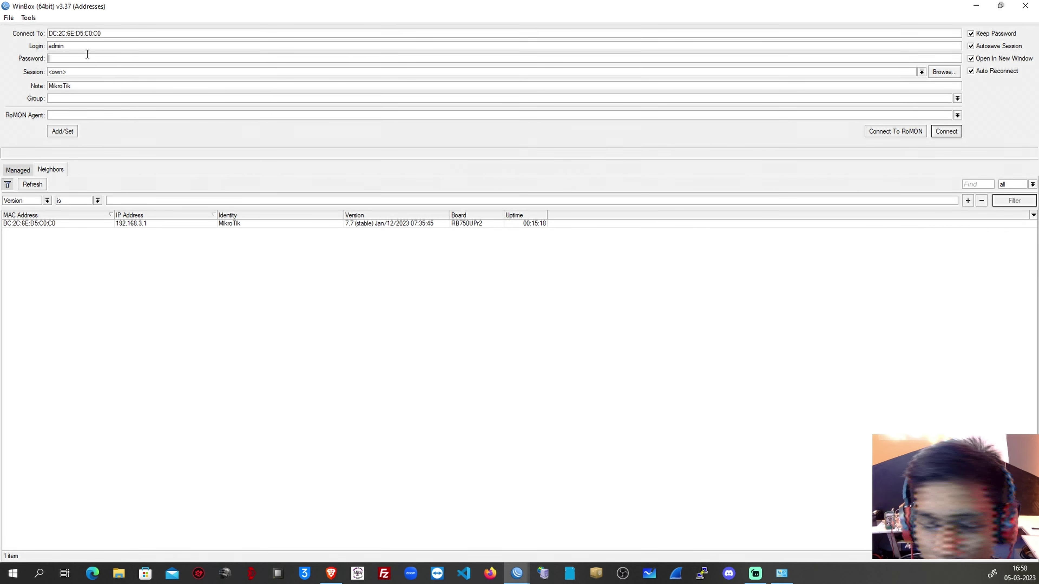
{"action": "type", "text": "admin"}
{"action": "key", "text": "Return"}
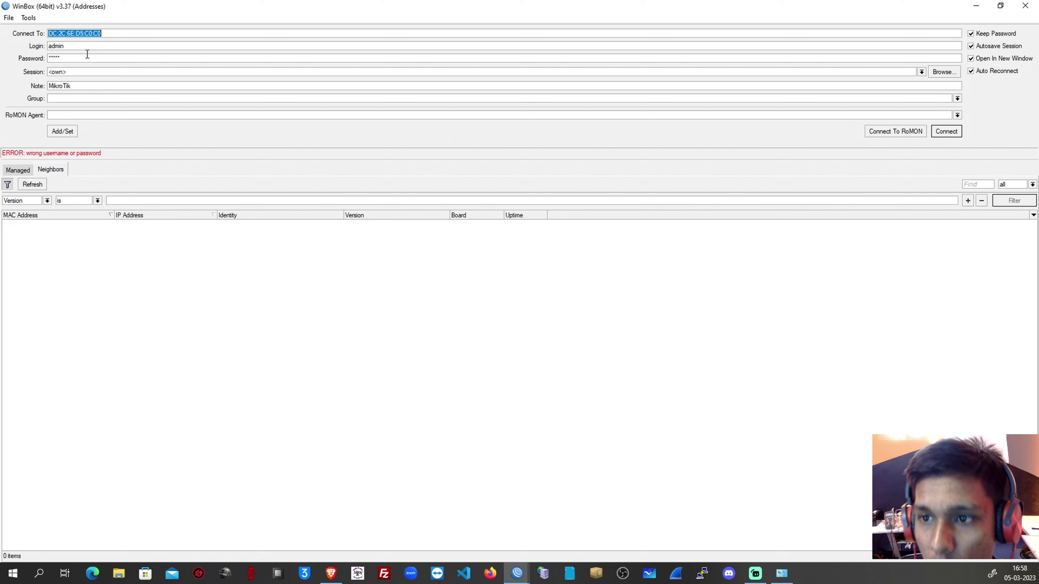
{"action": "left_click_drag", "start_coordinate": [71, 58], "coordinate": [27, 57]}
{"action": "type", "text": "a"}
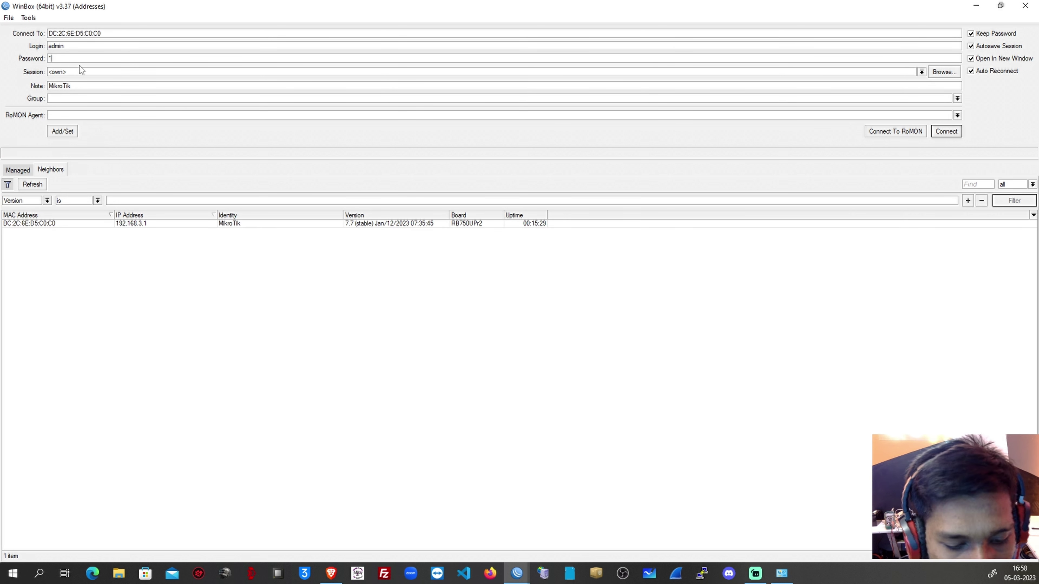
{"action": "key", "text": "Return"}
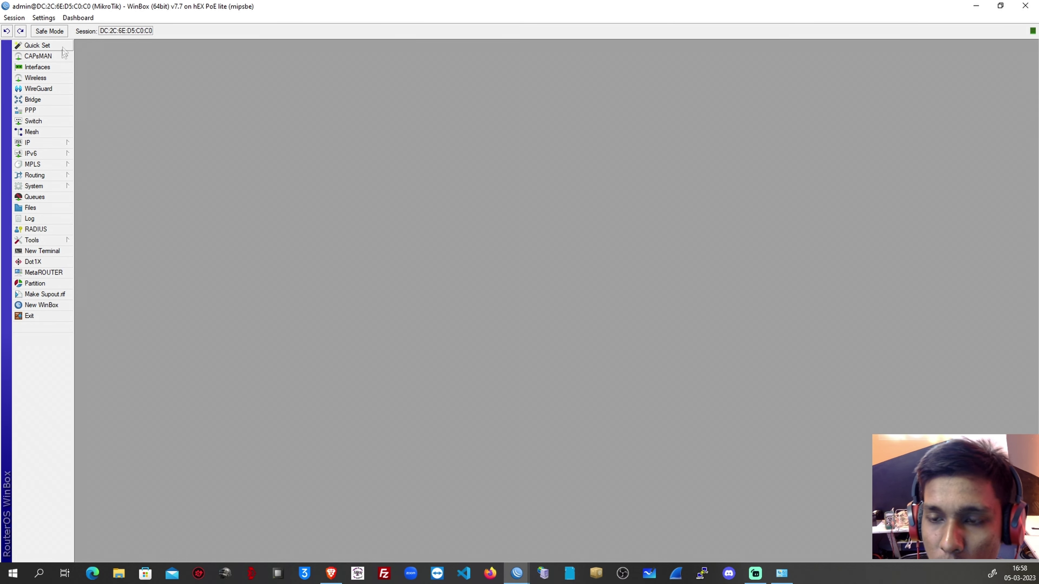
Ping 8.8.8.8 from a new WinBox terminal and confirm steady replies around 52 ms.
{"action": "left_click", "coordinate": [42, 251]}
{"action": "type", "text": "ping "}
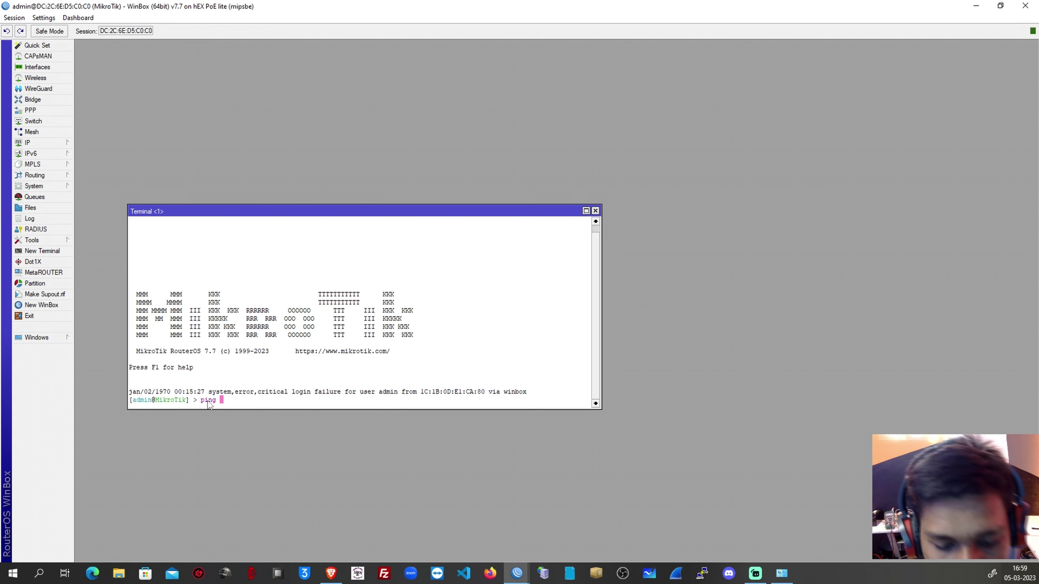
{"action": "type", "text": "8.8.8.8"}
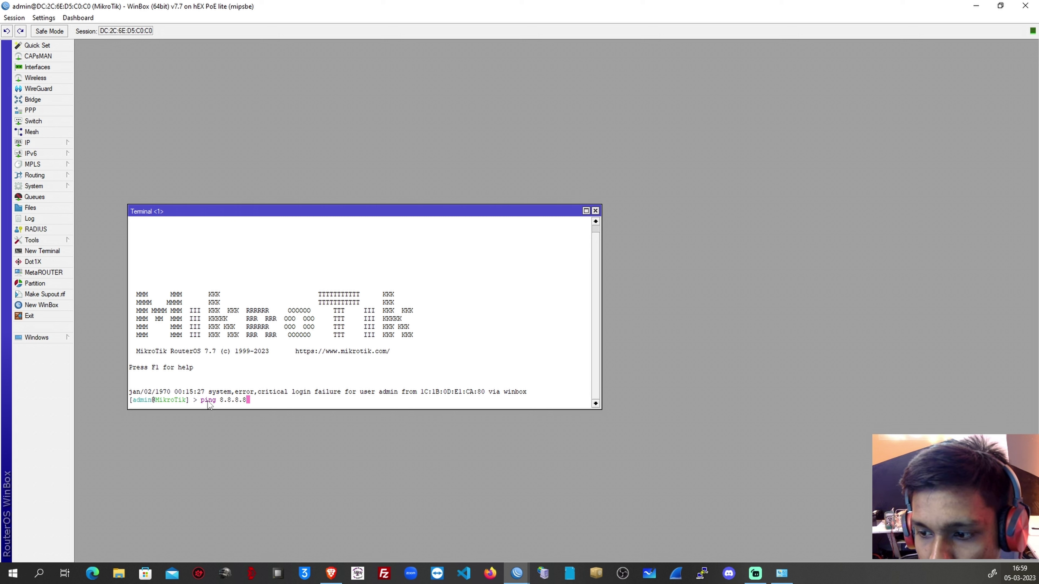
{"action": "key", "text": "Return"}
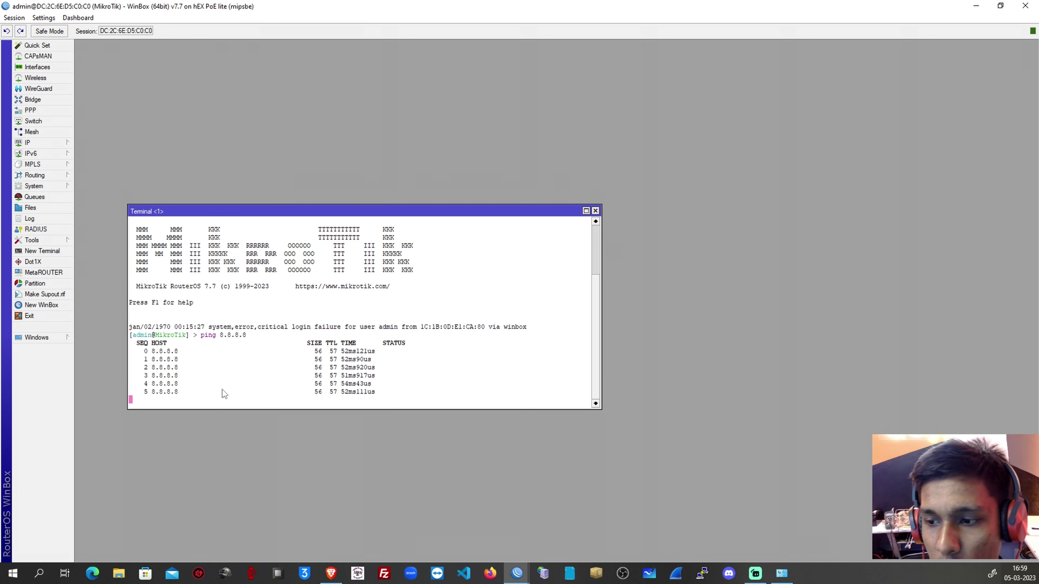
{"action": "left_click_drag", "start_coordinate": [319, 210], "coordinate": [703, 91]}
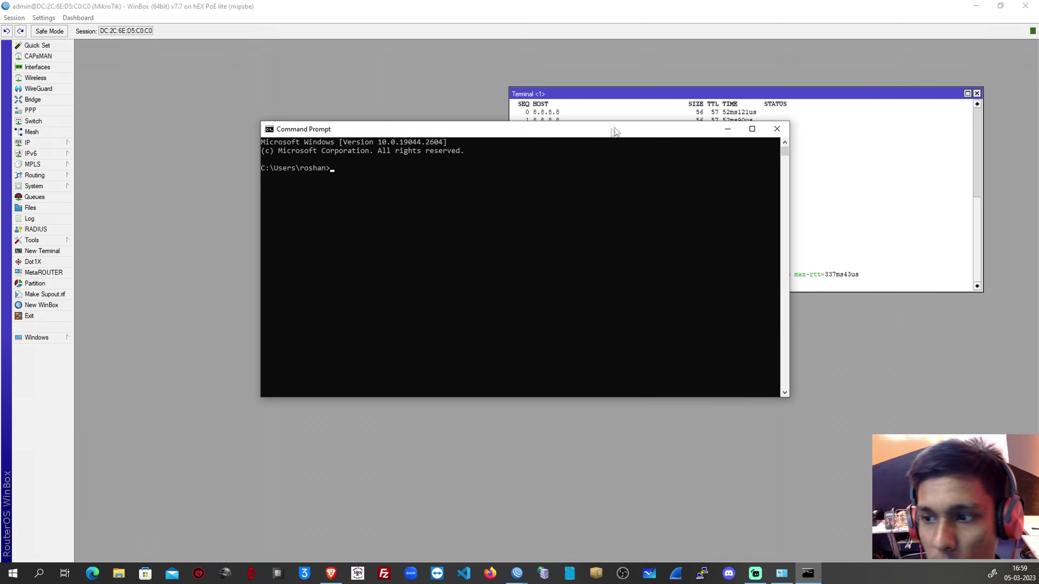
Run 'ping 8.8.8.8 -t' in Command Prompt, minimize it, and close the WinBox terminal.
{"action": "left_click", "coordinate": [332, 171]}
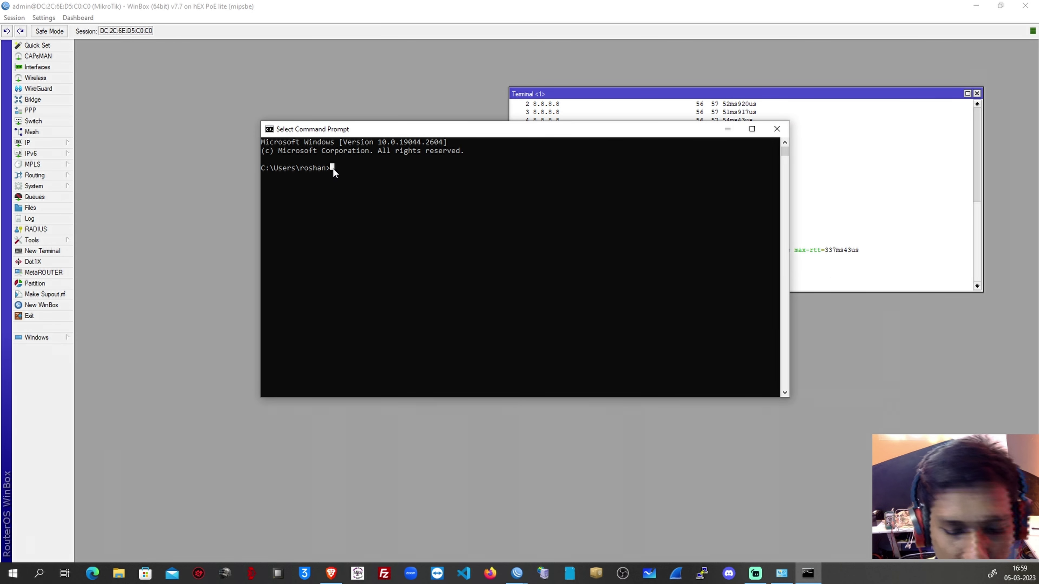
{"action": "type", "text": "ping"}
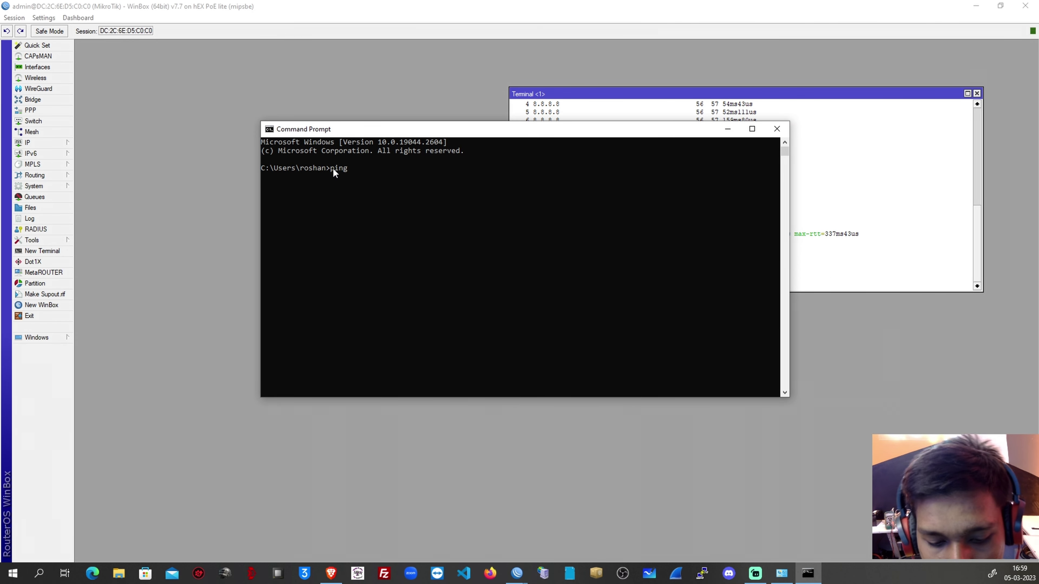
{"action": "type", "text": " 8.8.8.8"}
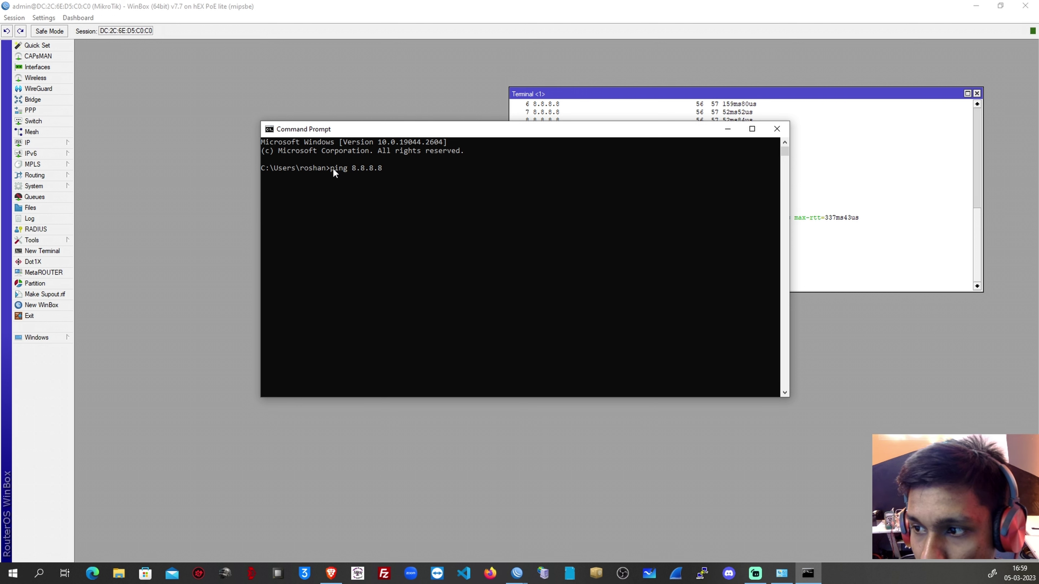
{"action": "type", "text": " -t"}
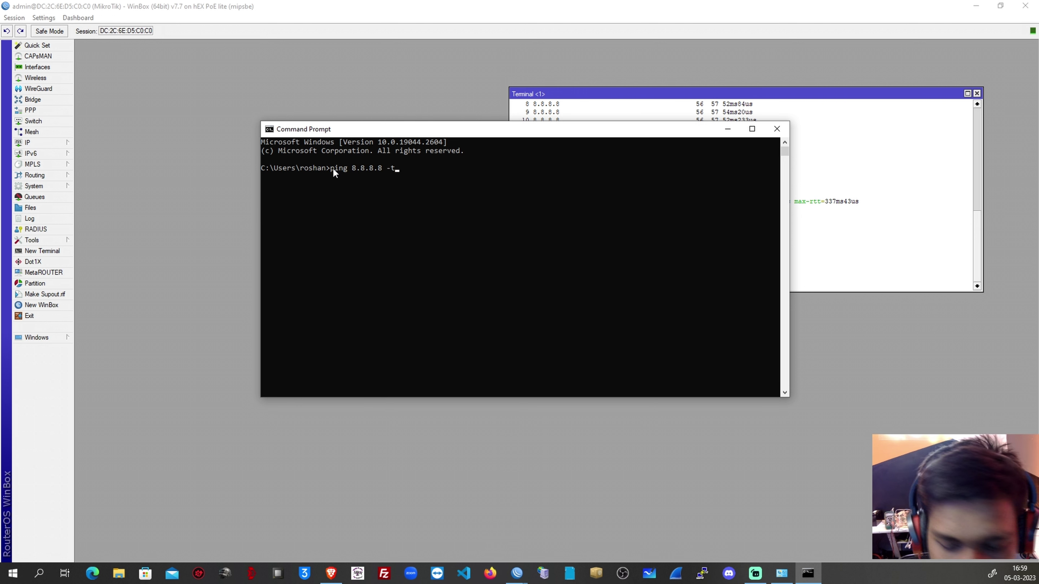
{"action": "key", "text": "Return"}
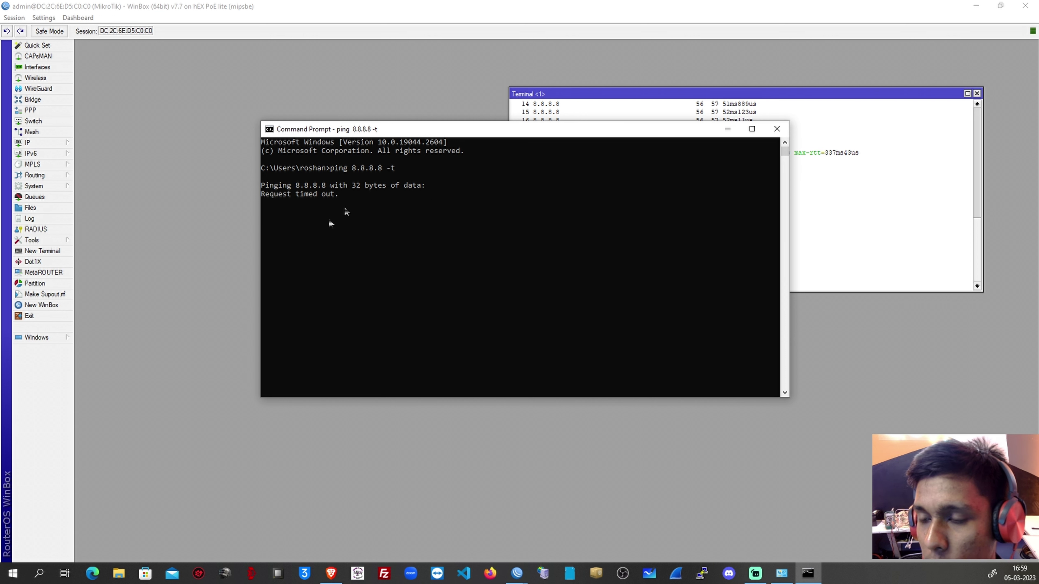
{"action": "left_click", "coordinate": [728, 129]}
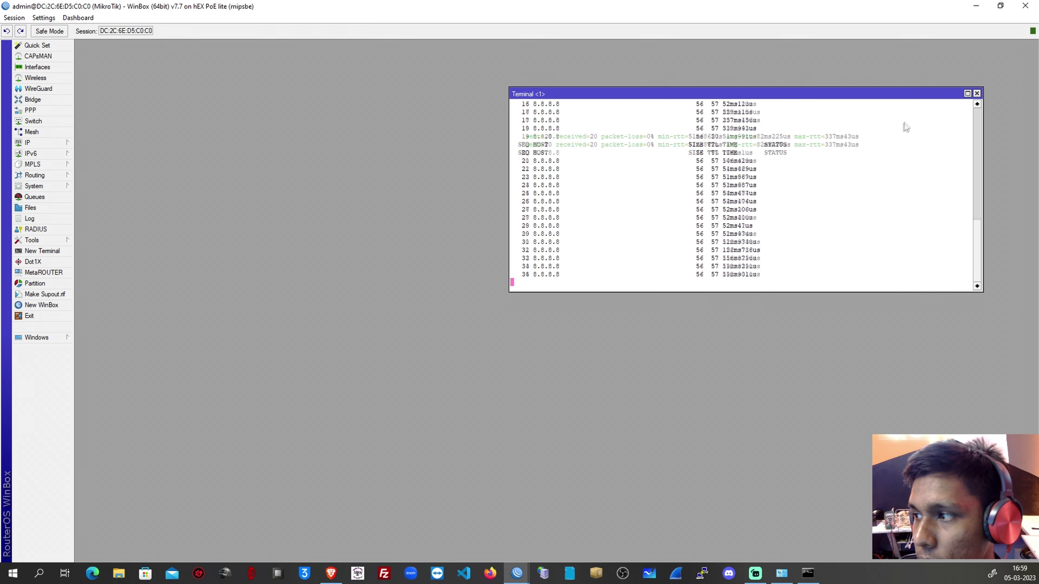
{"action": "left_click", "coordinate": [977, 94]}
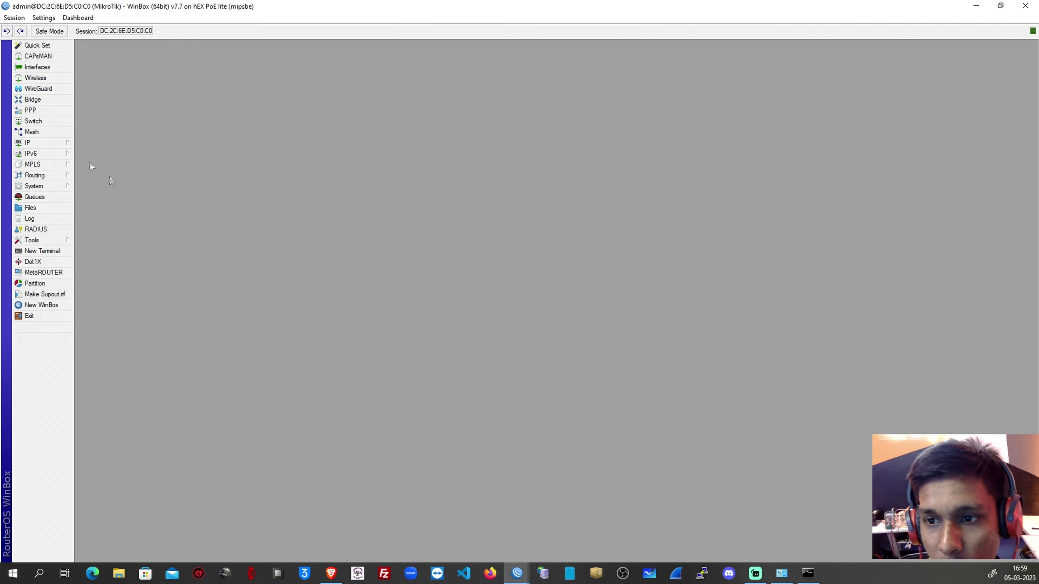
Start a new NAT rule in IP > Firewall with its chain set to srcnat.
{"action": "left_click", "coordinate": [62, 142]}
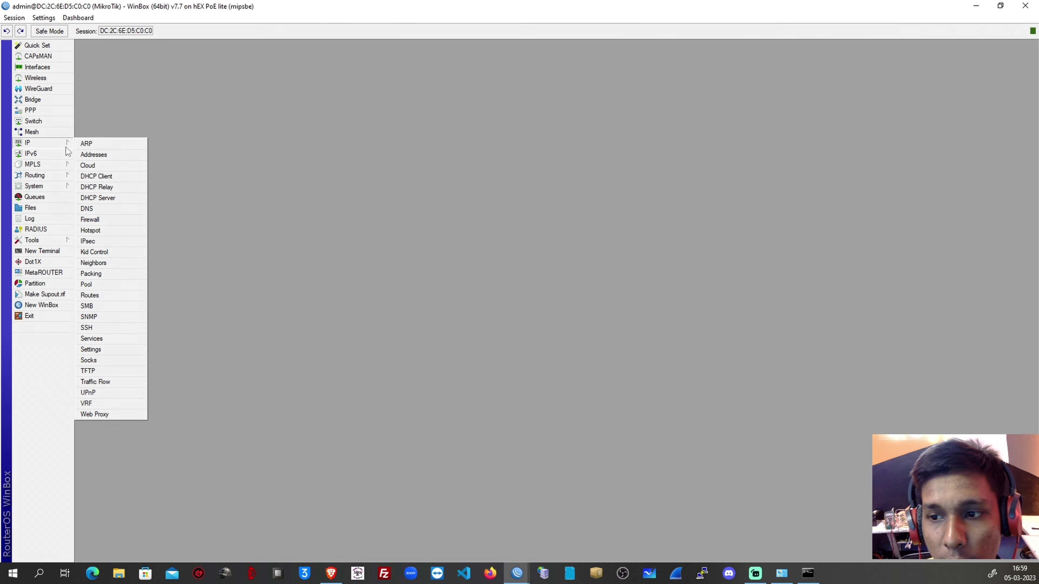
{"action": "left_click", "coordinate": [109, 222]}
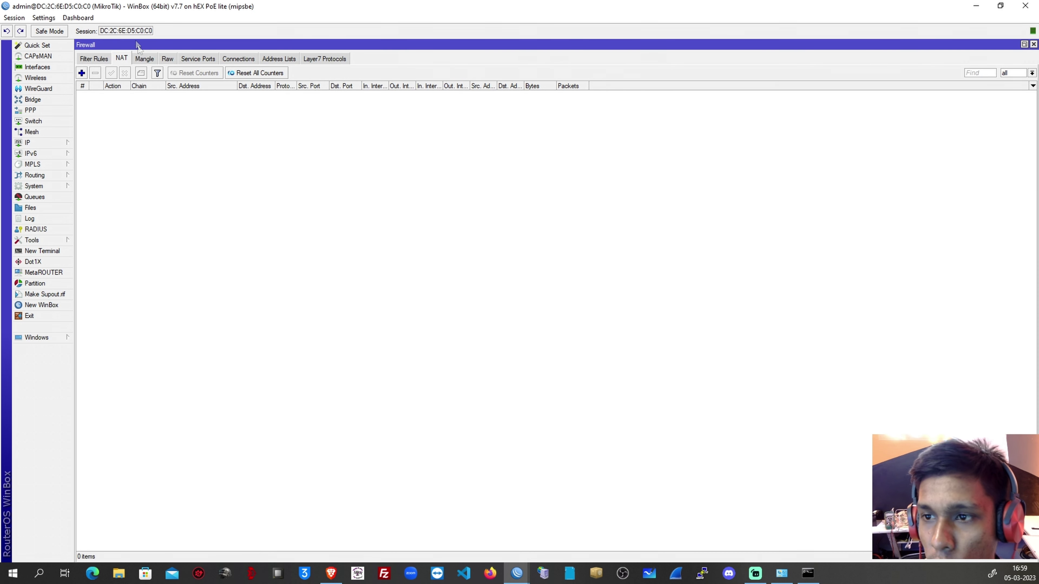
{"action": "left_click", "coordinate": [82, 73]}
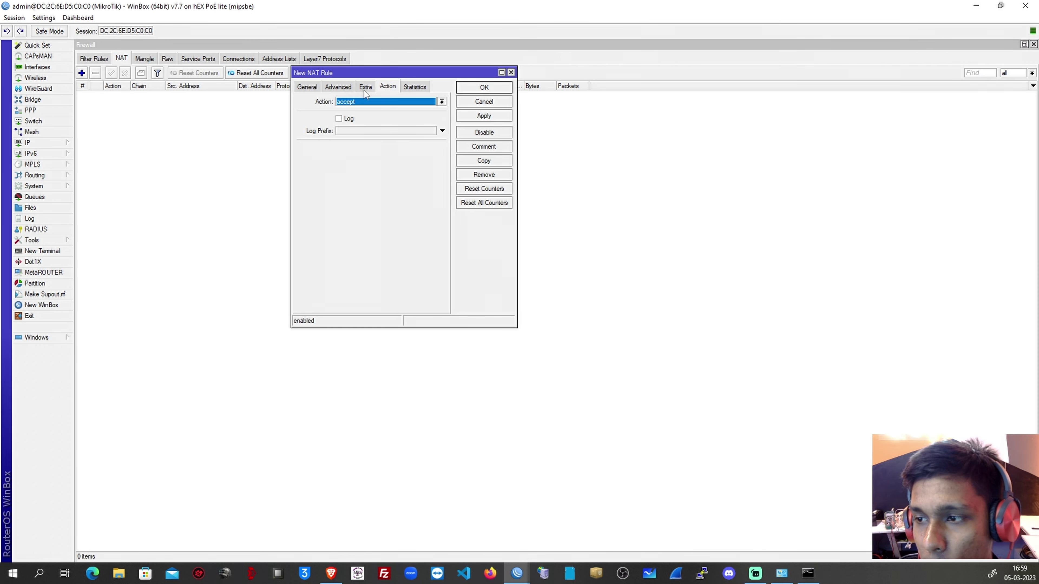
{"action": "left_click", "coordinate": [307, 87]}
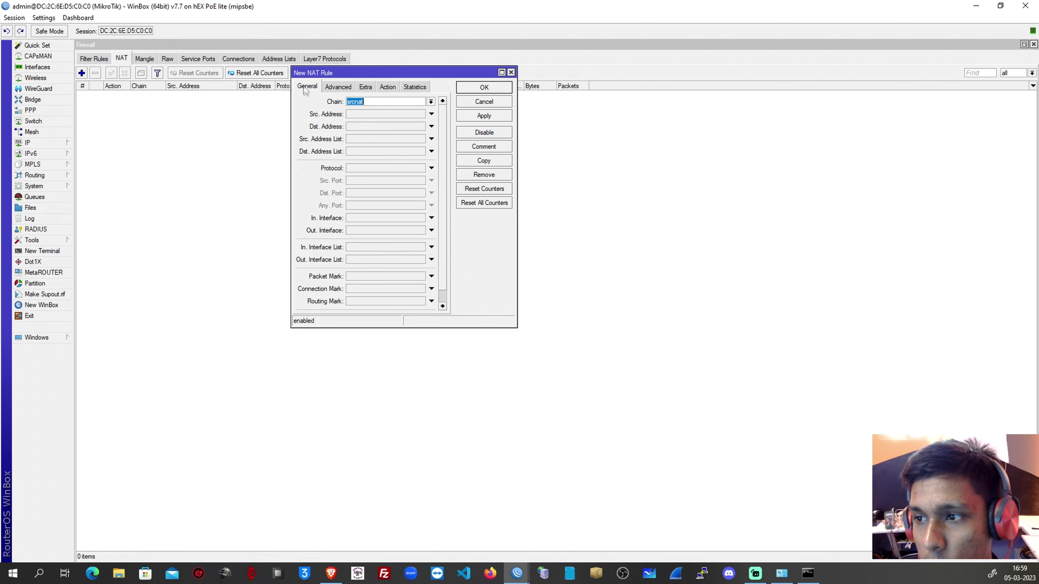
{"action": "left_click_drag", "start_coordinate": [347, 72], "coordinate": [377, 185]}
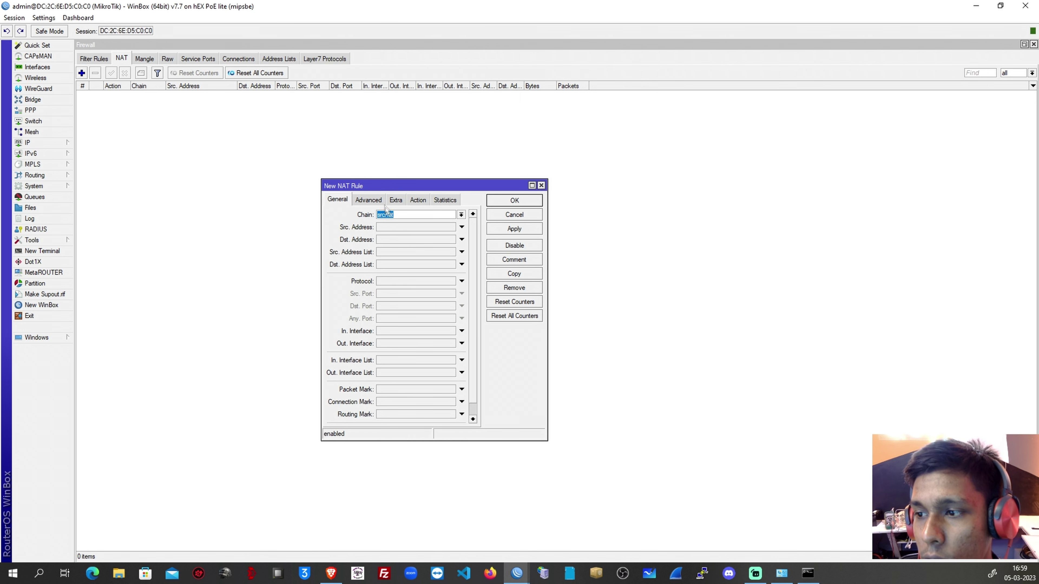
Inspect the DHCP SERVER interface's entry in the IPv6 Addresses list, then close it.
{"action": "left_click", "coordinate": [25, 145]}
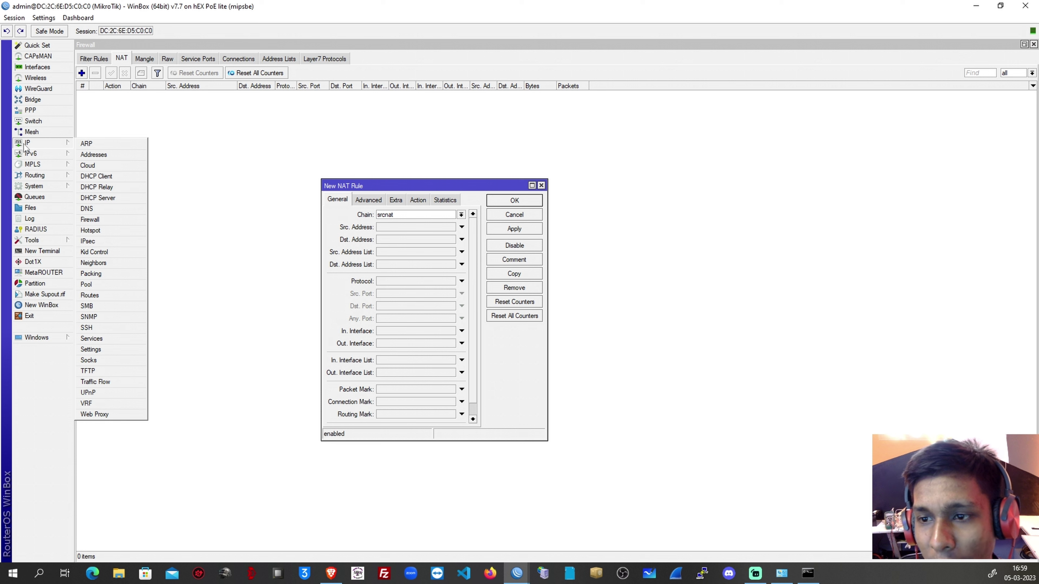
{"action": "mouse_move", "coordinate": [62, 155]}
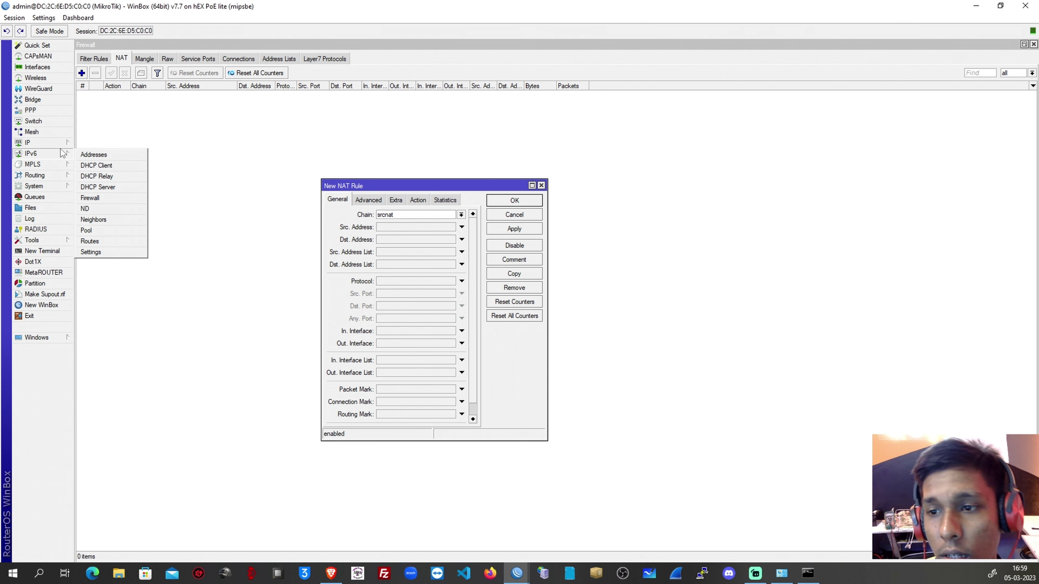
{"action": "left_click", "coordinate": [91, 155]}
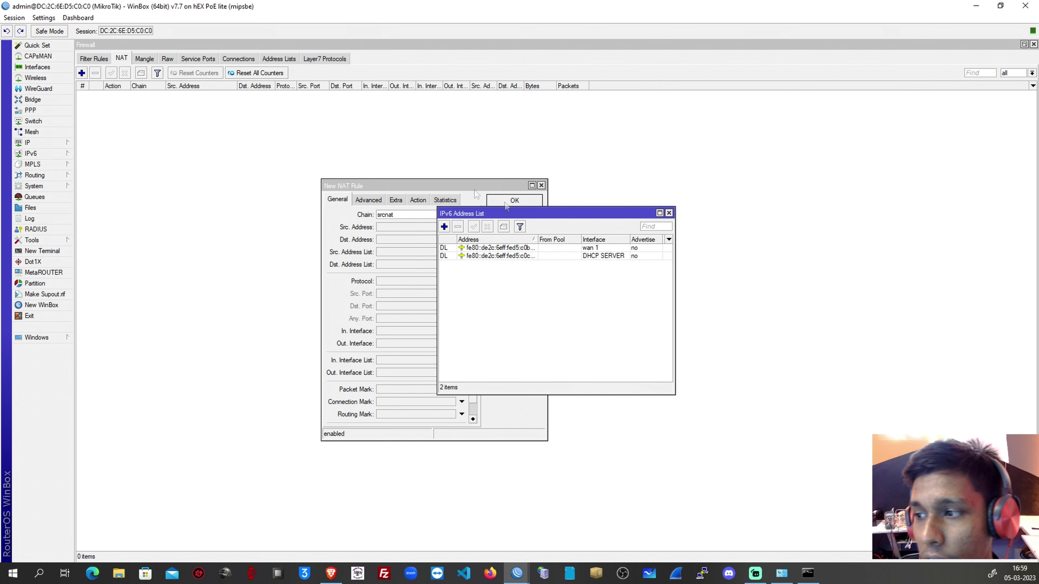
{"action": "left_click_drag", "start_coordinate": [562, 216], "coordinate": [717, 155]}
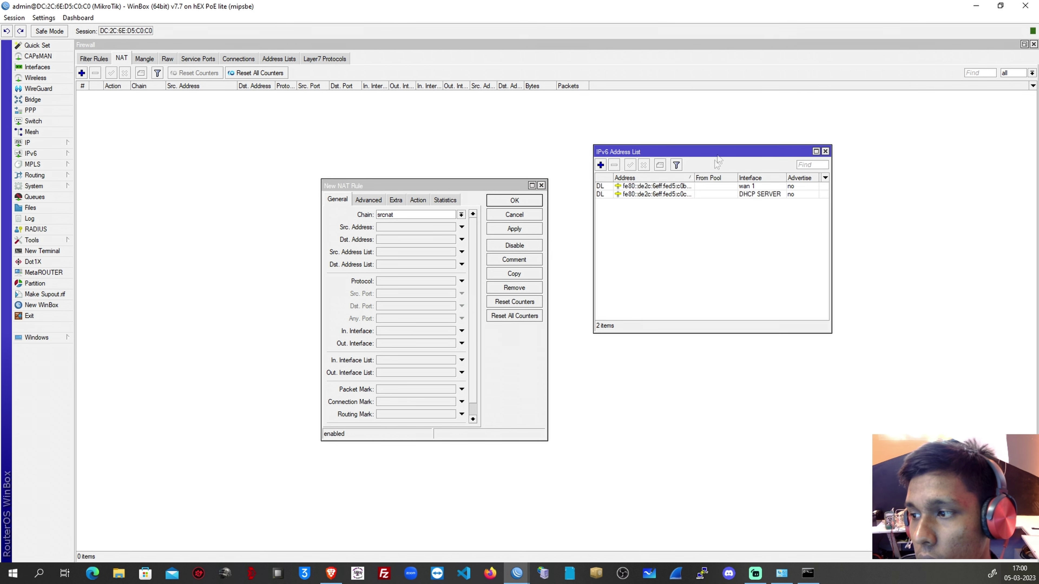
{"action": "double_click", "coordinate": [654, 194]}
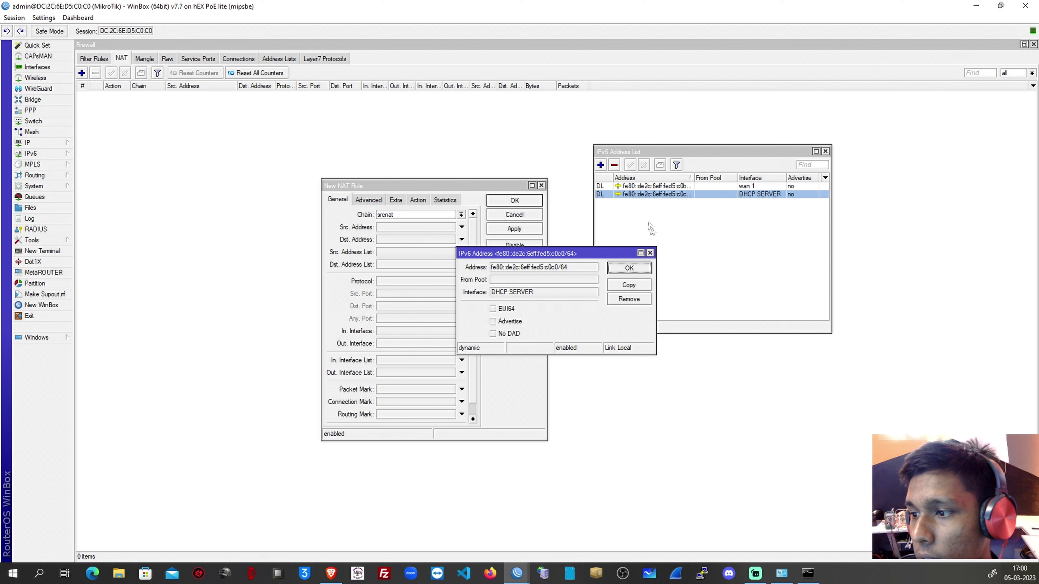
{"action": "left_click", "coordinate": [650, 253]}
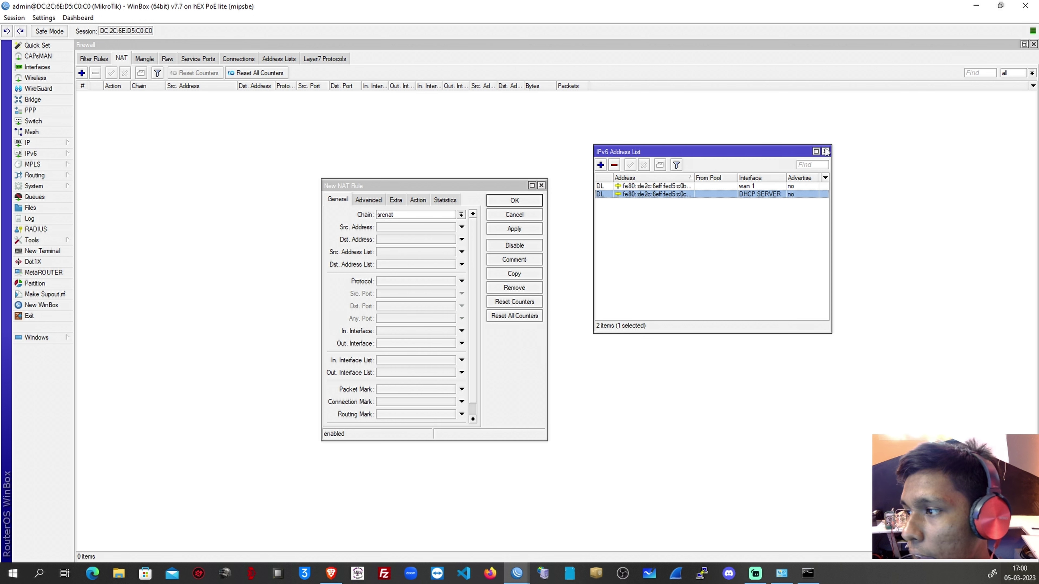
{"action": "left_click", "coordinate": [826, 152]}
{"action": "left_click", "coordinate": [38, 144]}
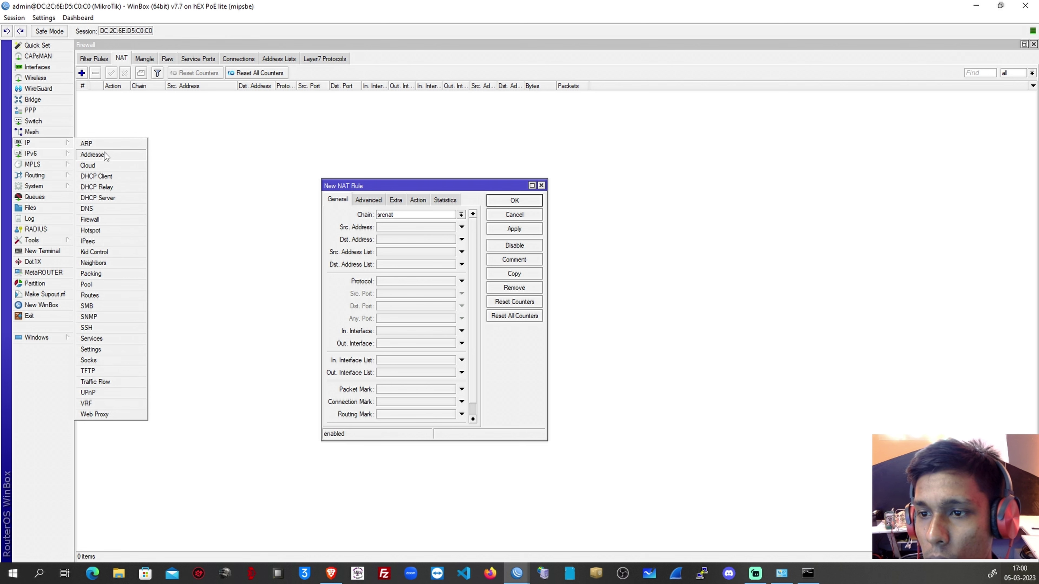
Copy network 192.168.3.0 from the 192.168.3.1/24 address entry into the rule's Src. Address.
{"action": "left_click", "coordinate": [93, 155]}
{"action": "left_click_drag", "start_coordinate": [280, 67], "coordinate": [800, 209]}
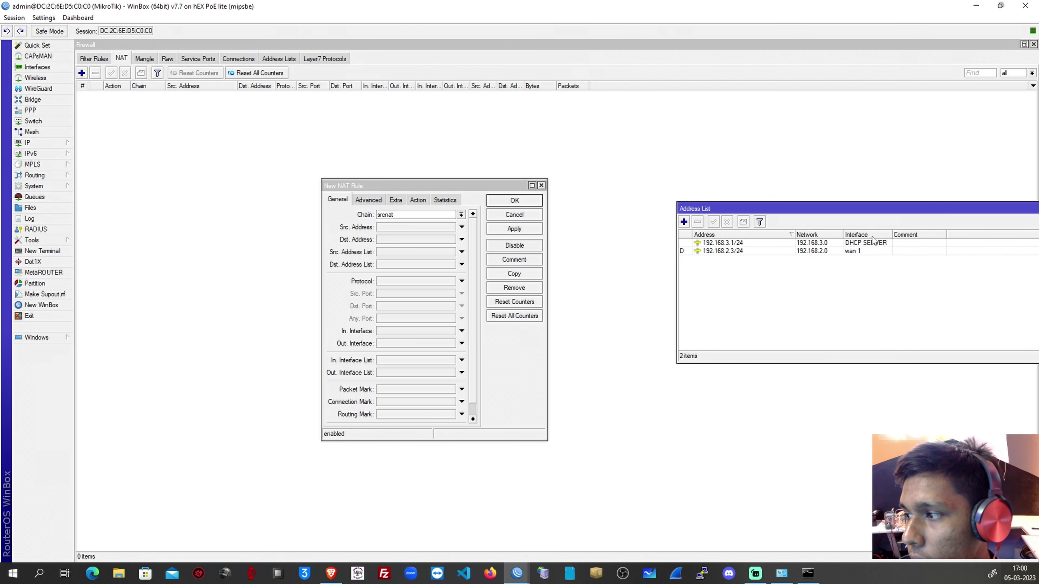
{"action": "double_click", "coordinate": [813, 248]}
{"action": "left_click_drag", "start_coordinate": [268, 189], "coordinate": [140, 220]}
{"action": "left_click", "coordinate": [183, 214]}
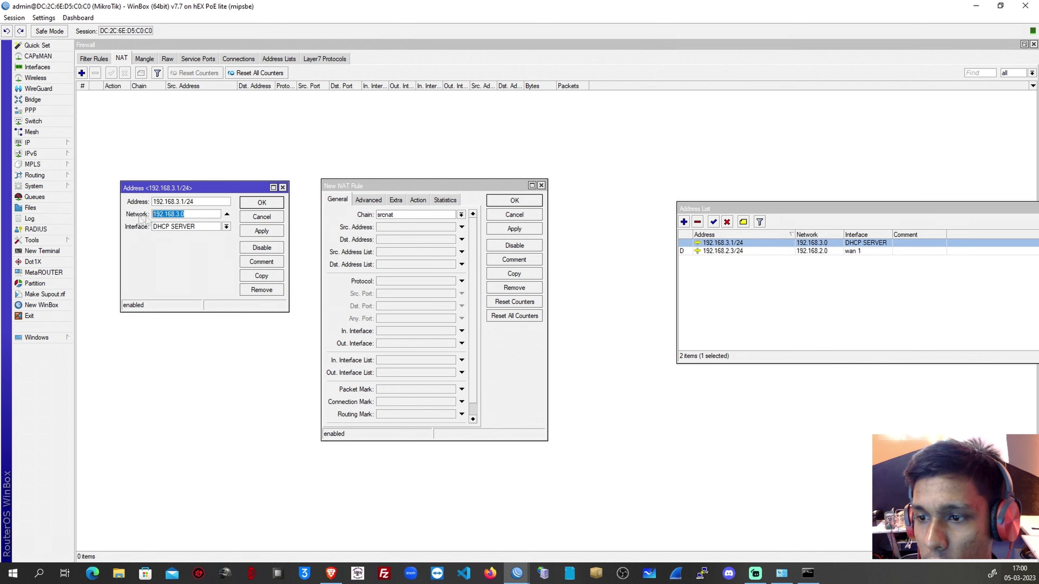
{"action": "right_click", "coordinate": [163, 217]}
{"action": "left_click", "coordinate": [184, 239]}
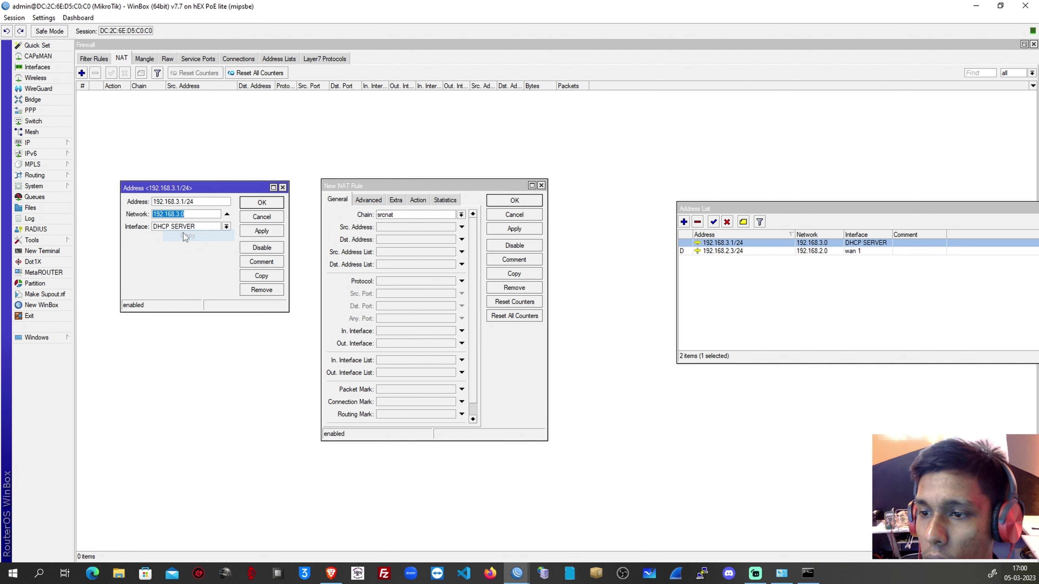
{"action": "left_click", "coordinate": [394, 226]}
{"action": "right_click", "coordinate": [394, 226]}
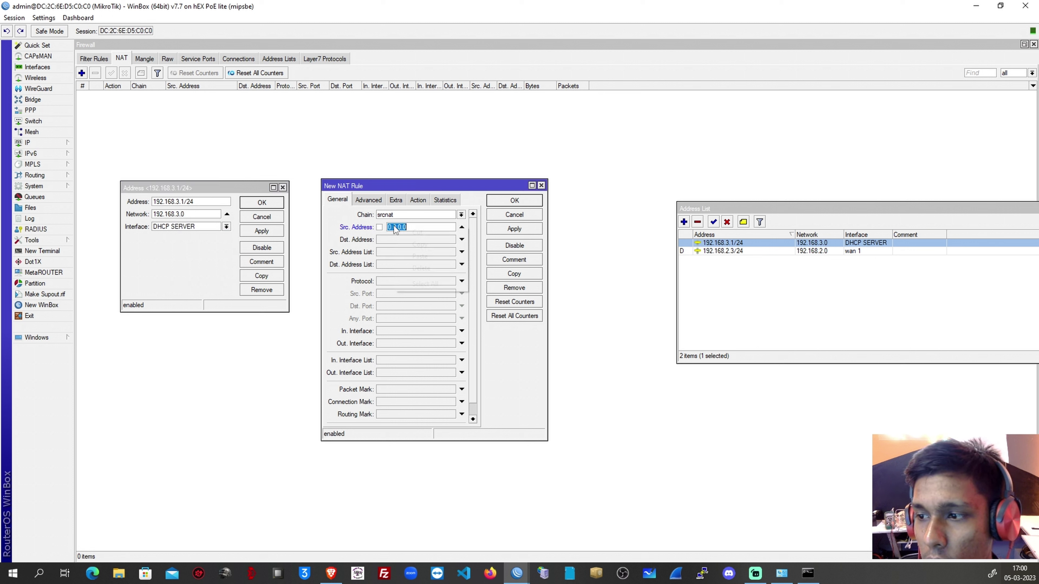
{"action": "left_click", "coordinate": [419, 257]}
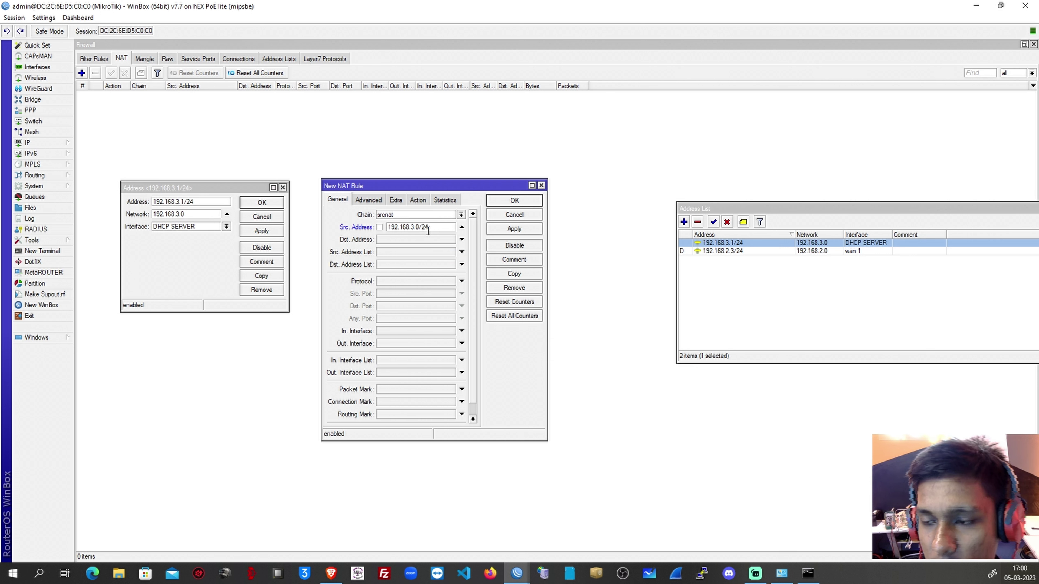
Set the NAT rule's action to masquerade and save it.
{"action": "left_click", "coordinate": [418, 200]}
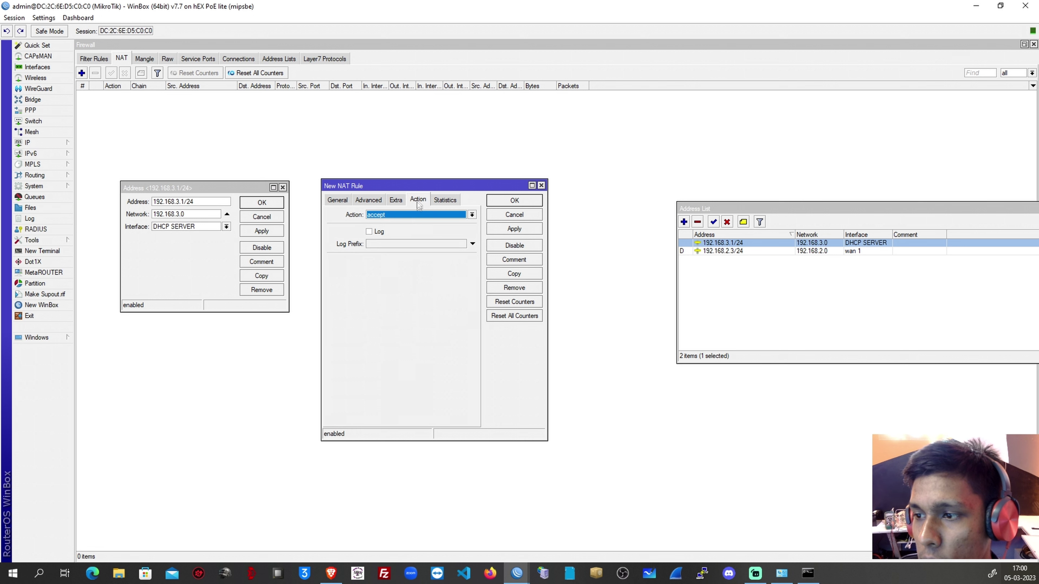
{"action": "left_click", "coordinate": [418, 215]}
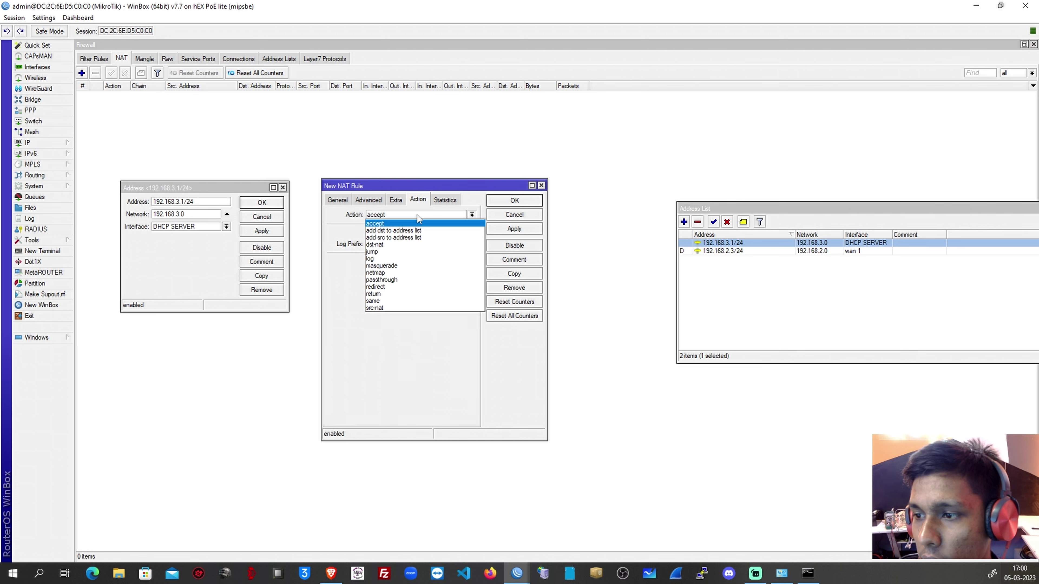
{"action": "left_click", "coordinate": [389, 265]}
{"action": "left_click", "coordinate": [512, 201]}
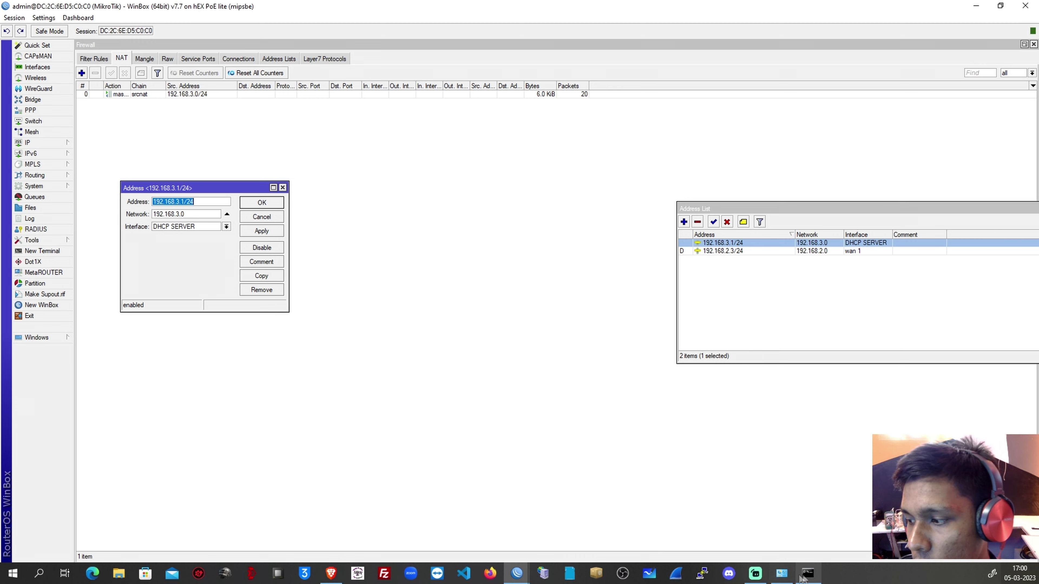
Verify Command Prompt's ping to 8.8.8.8 now replies, then close it and the 192.168.3.1/24 entry.
{"action": "left_click", "coordinate": [808, 574]}
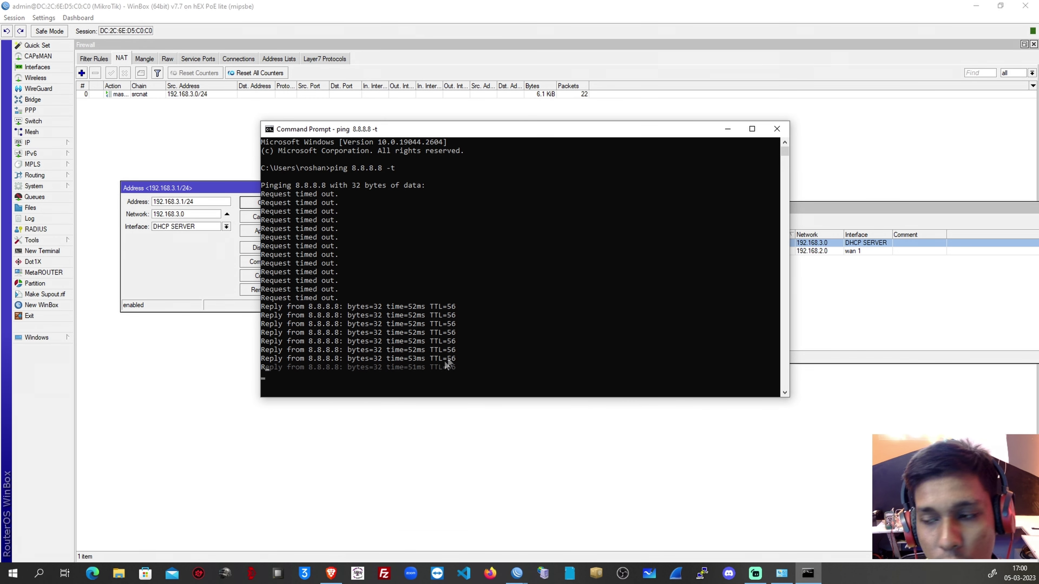
{"action": "left_click", "coordinate": [777, 128]}
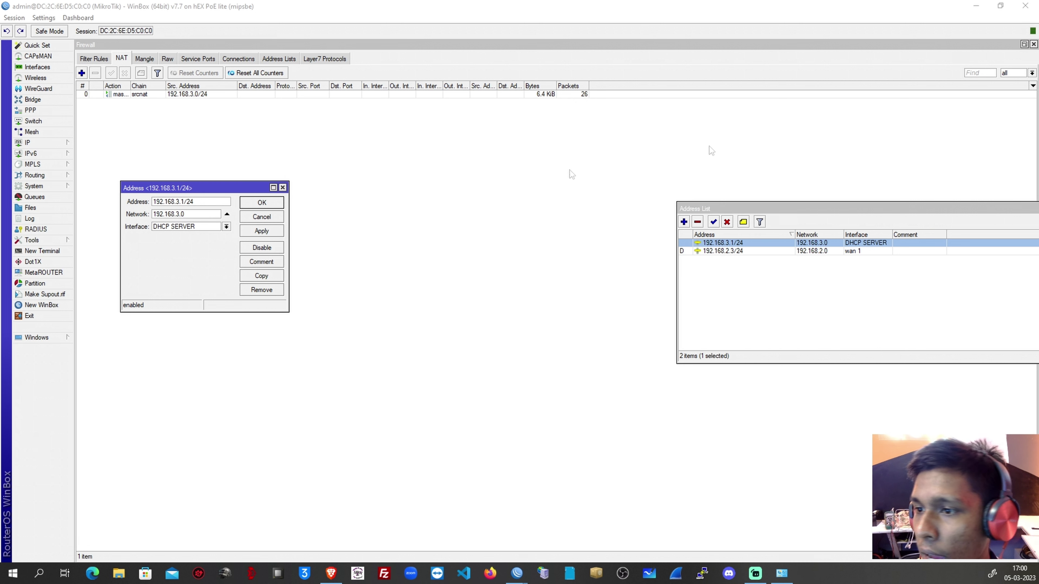
{"action": "left_click", "coordinate": [282, 187]}
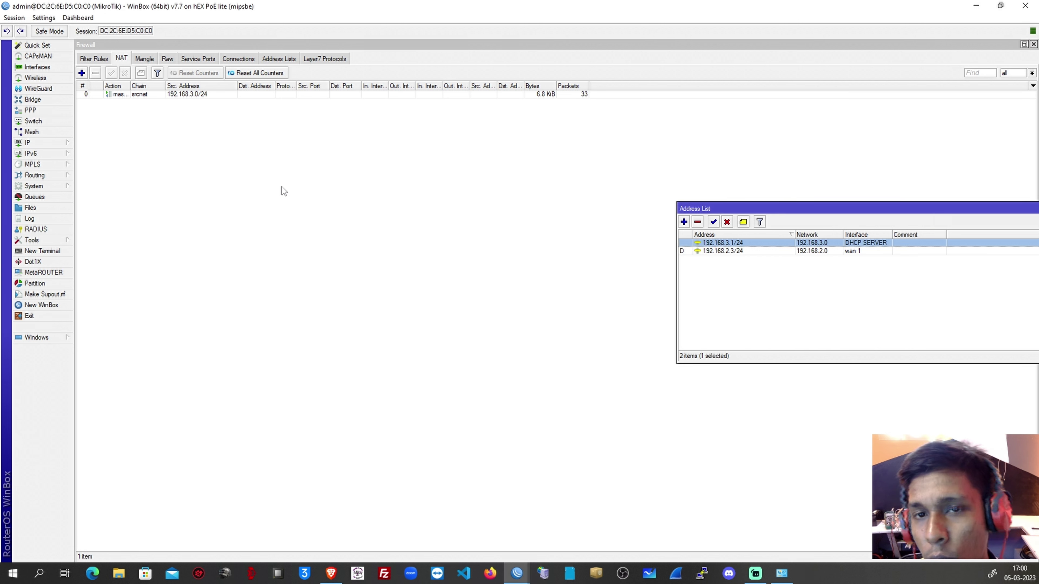